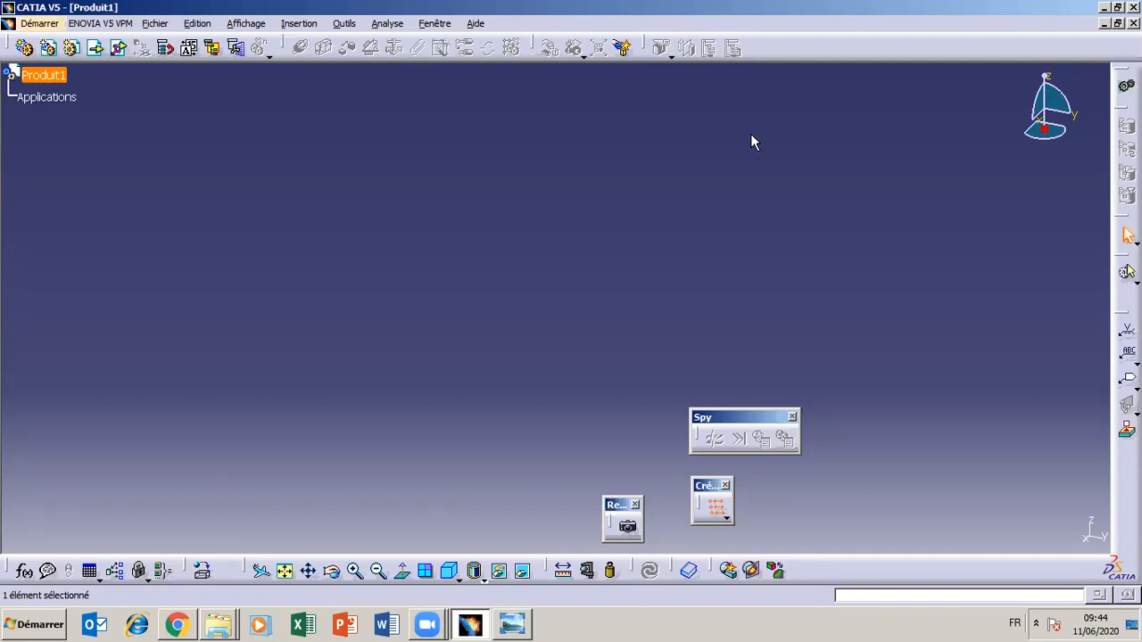
Check the Exercice 1 drawing in the photo viewer, return to CATIA and start the Sketcher workbench
click(515, 625)
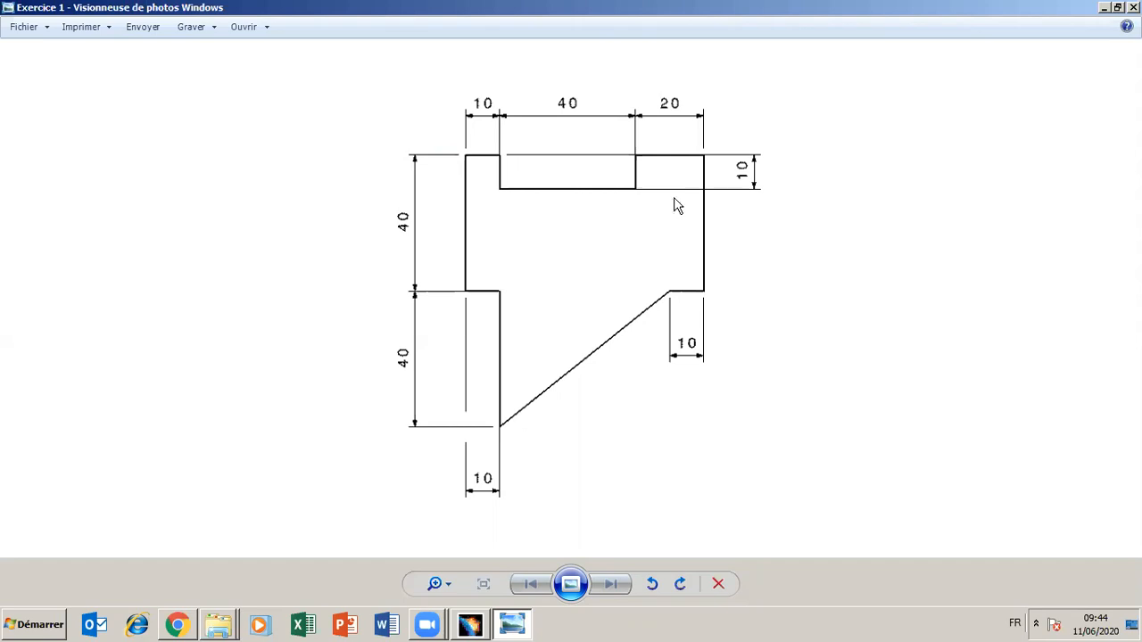
click(512, 626)
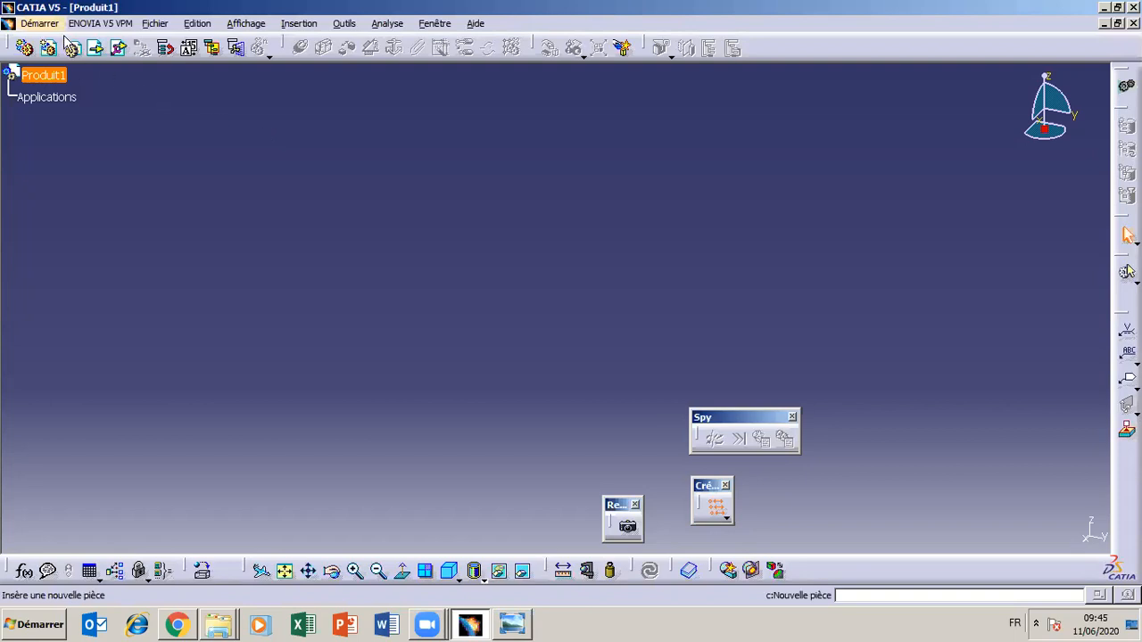
click(41, 25)
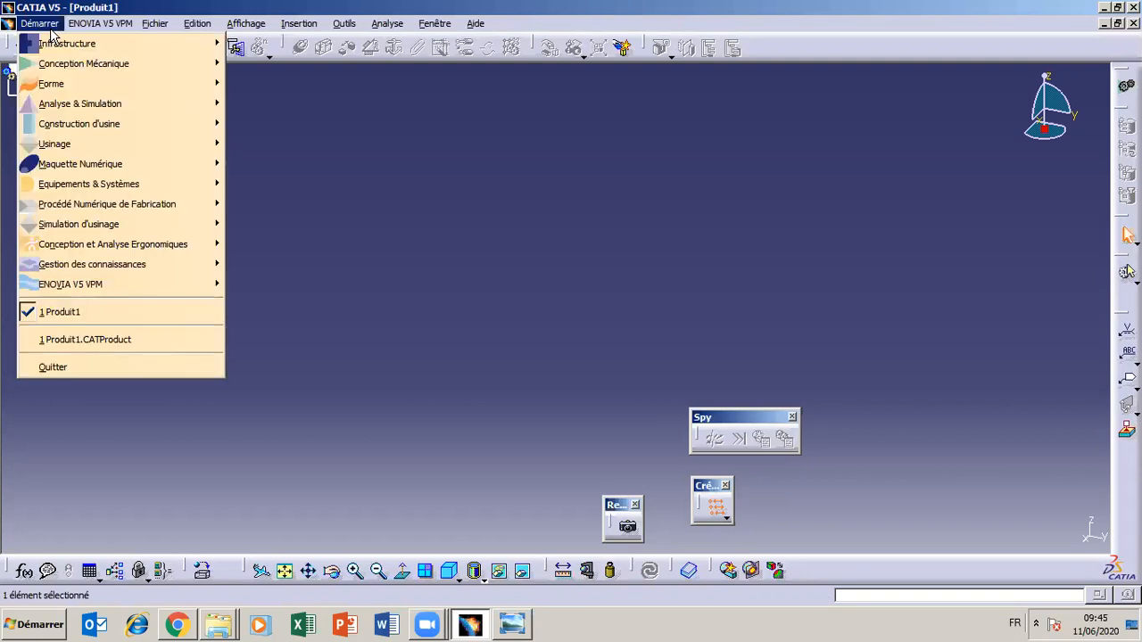
mouse_move(63, 70)
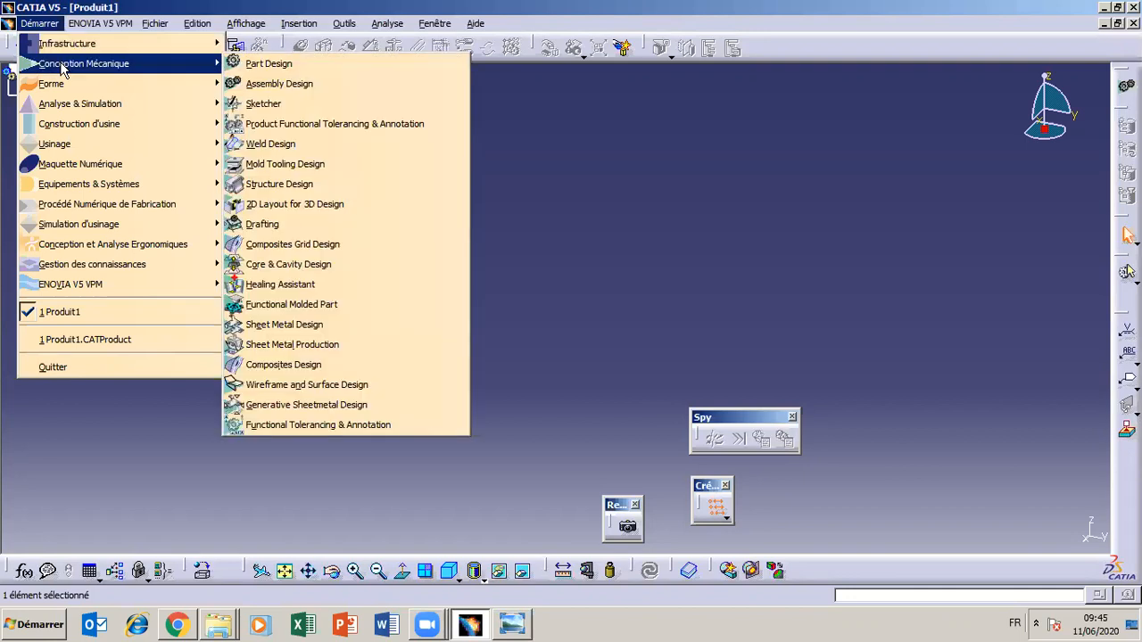
click(261, 105)
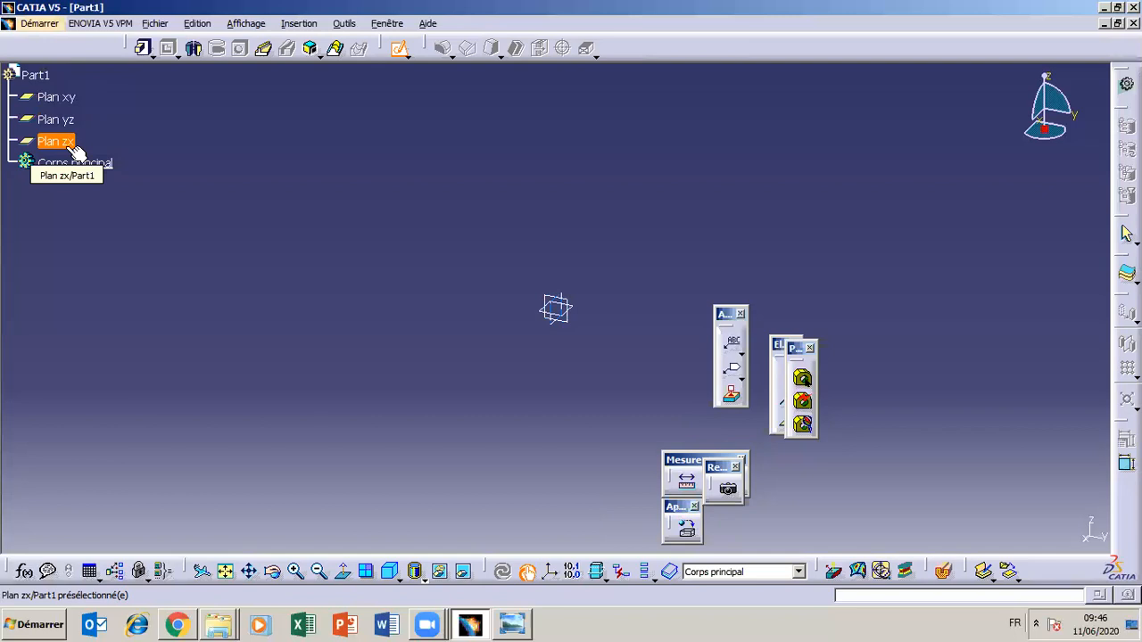
Open a sketch on the xy plane, exit it, and open a sketch on the xy plane again
click(59, 96)
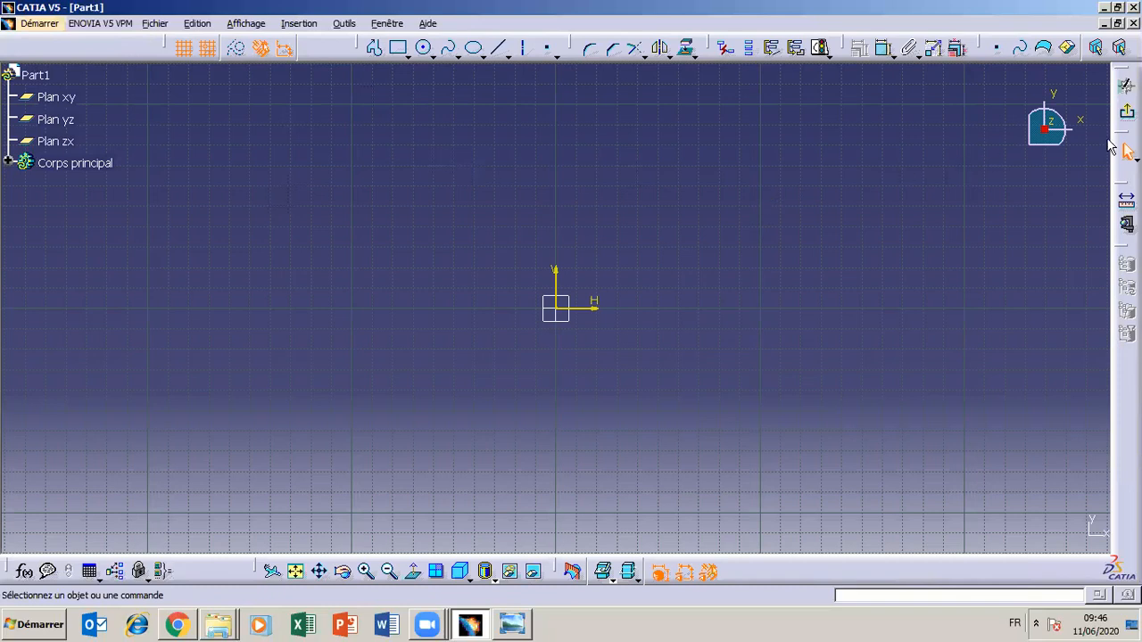
click(1126, 111)
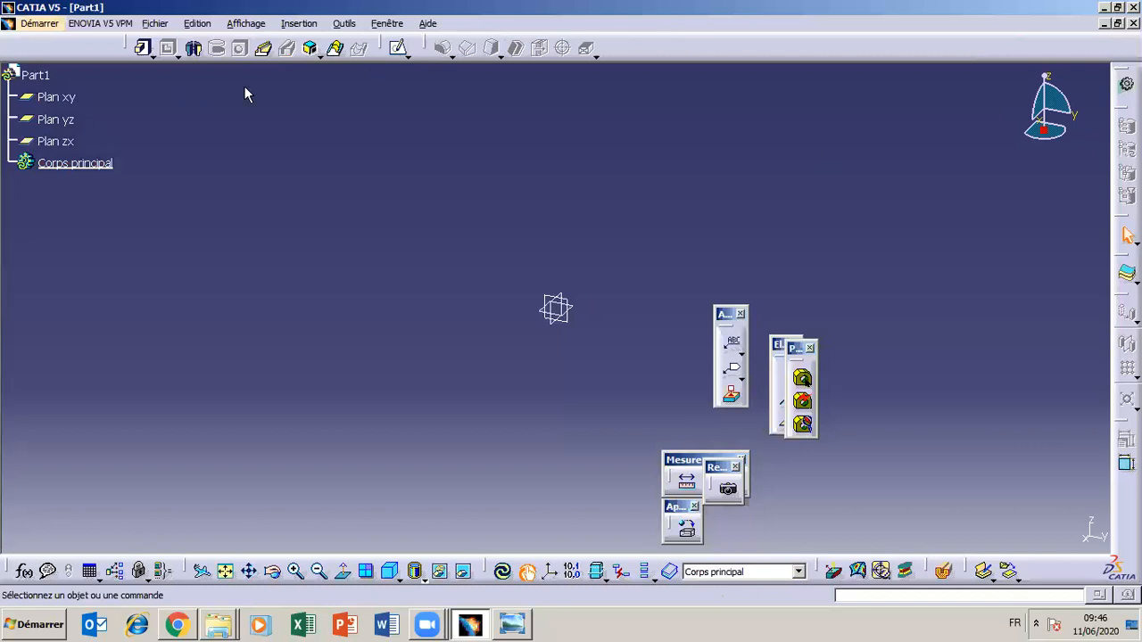
click(59, 100)
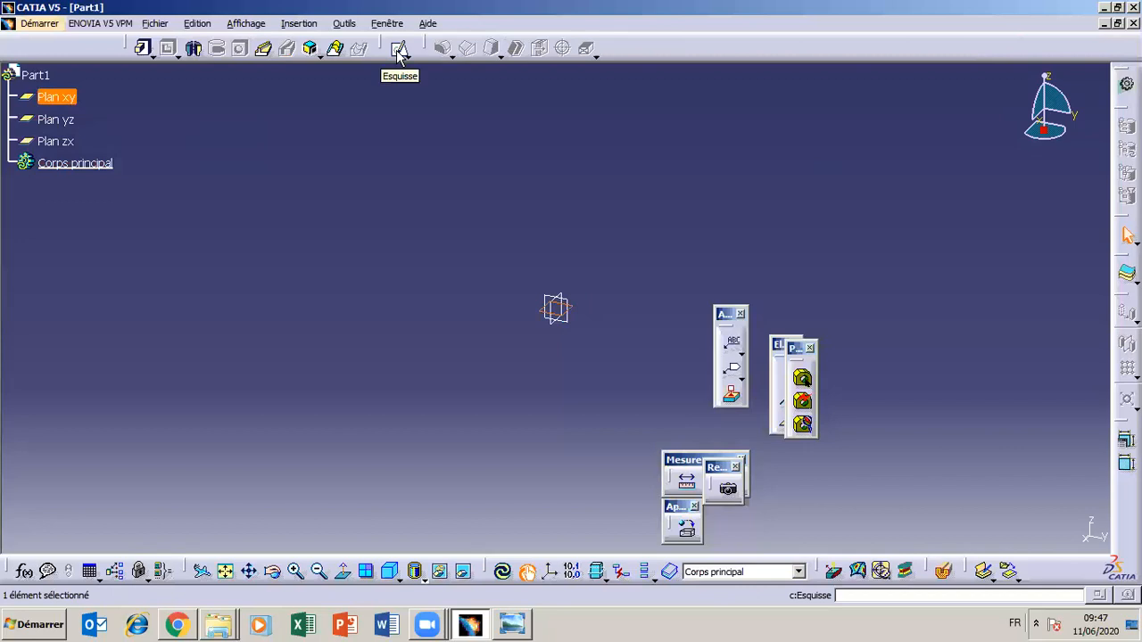
click(399, 50)
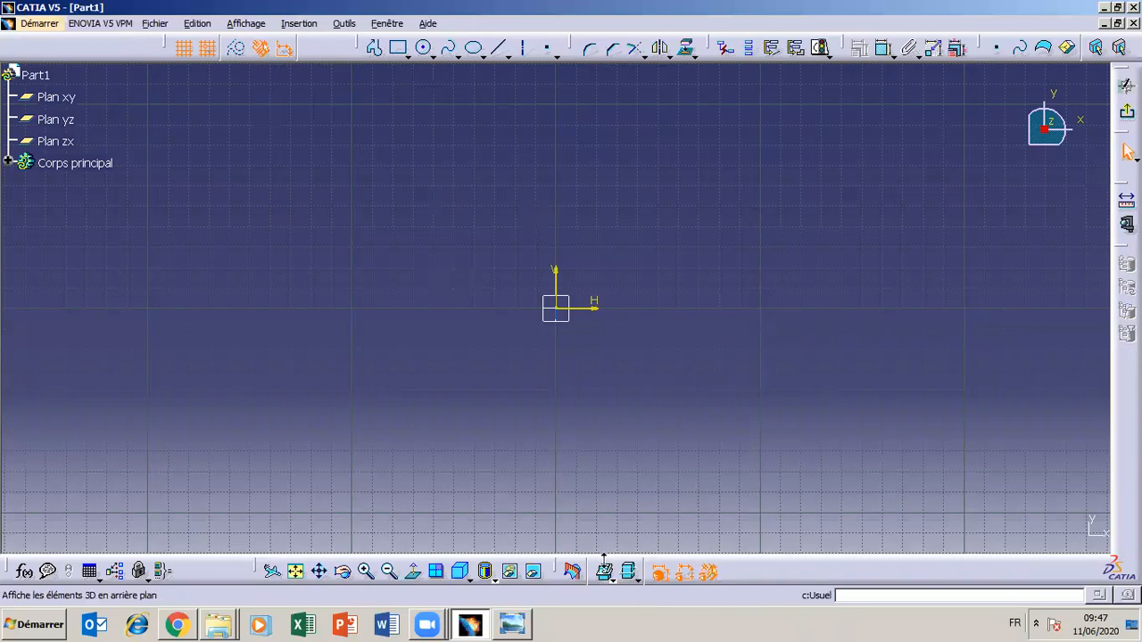
After consulting the drawing, start a profile at H -30, V 0 with a 20 mm horizontal line to H -50 and a vertical edge about 80 mm high
click(513, 625)
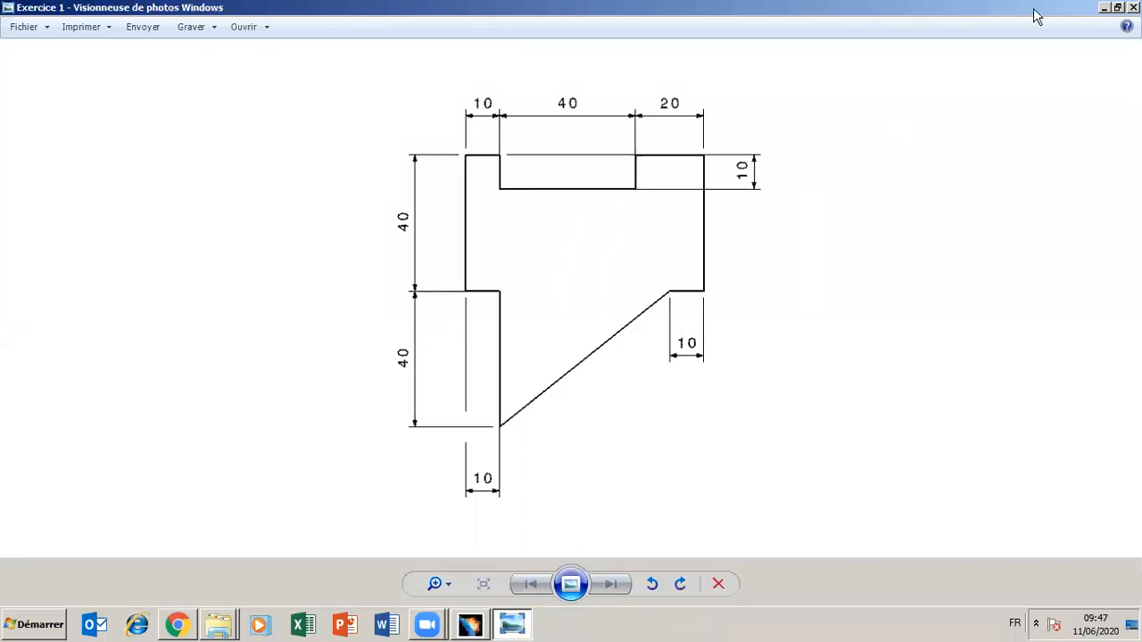
click(1107, 9)
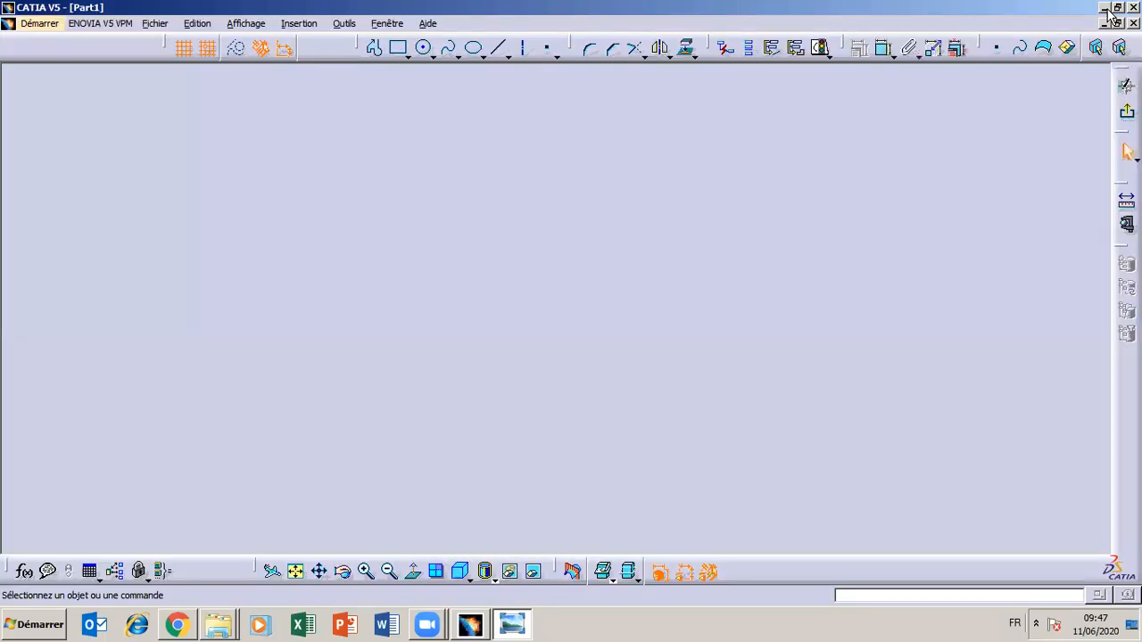
click(376, 52)
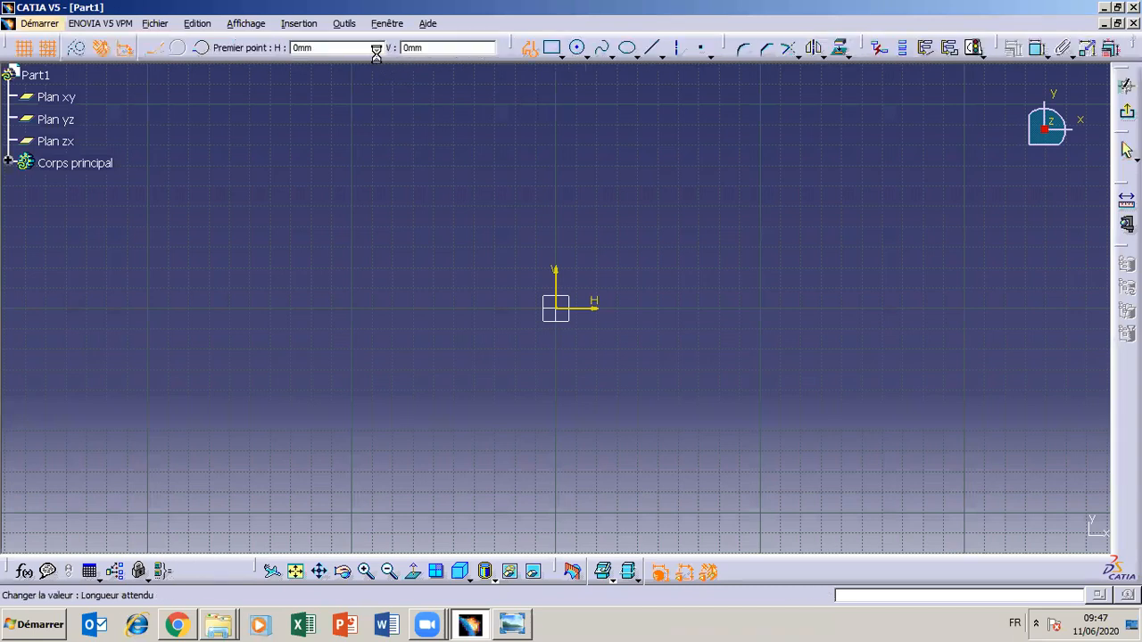
click(493, 309)
click(452, 307)
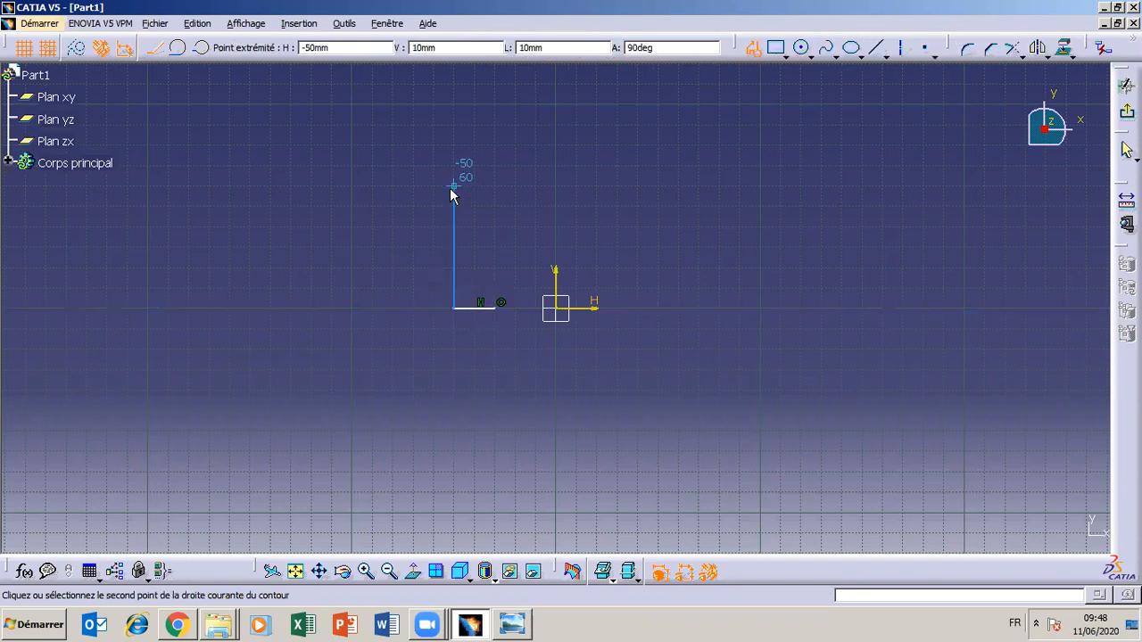
click(456, 150)
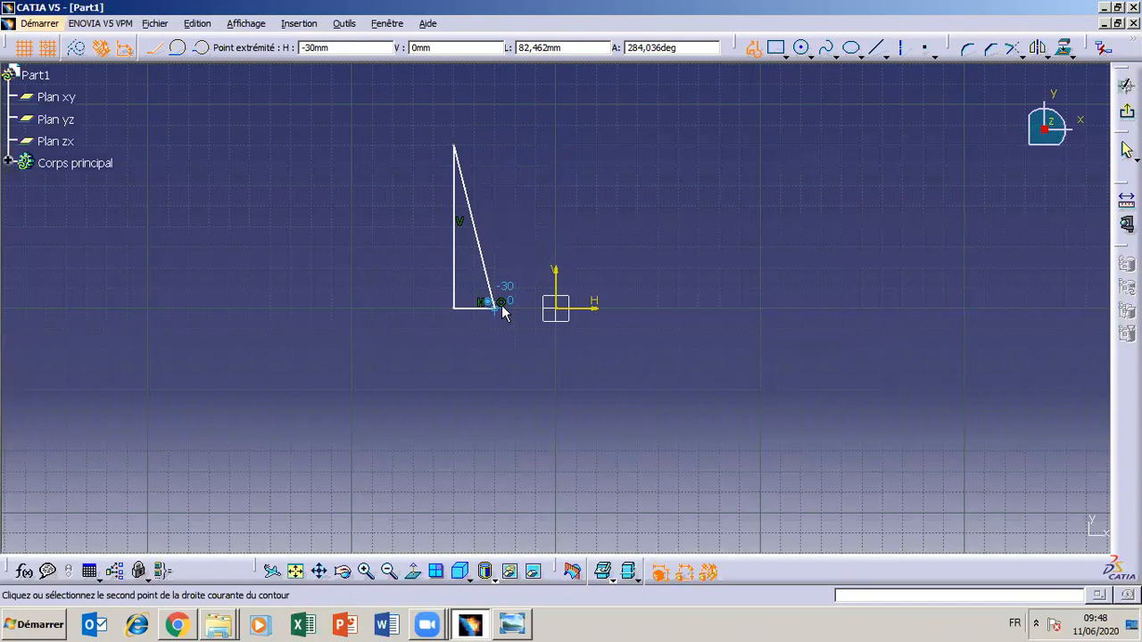
Continue the profile along the upper edge with two ledges about 20 mm wide around a notch about 70 mm wide and 20 mm deep
click(513, 625)
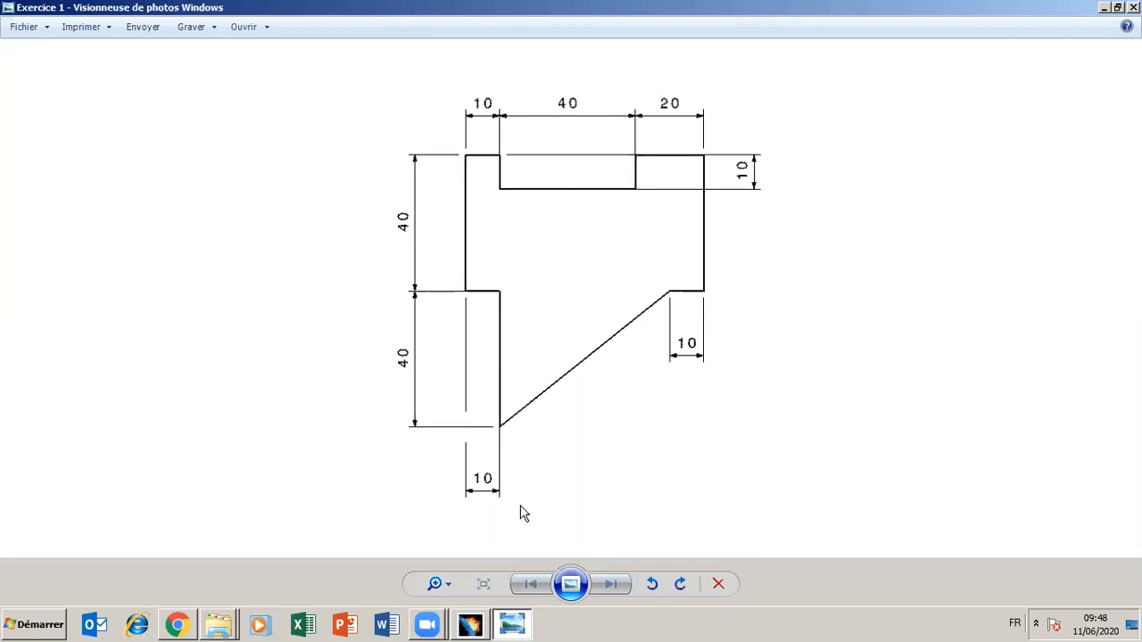
click(513, 626)
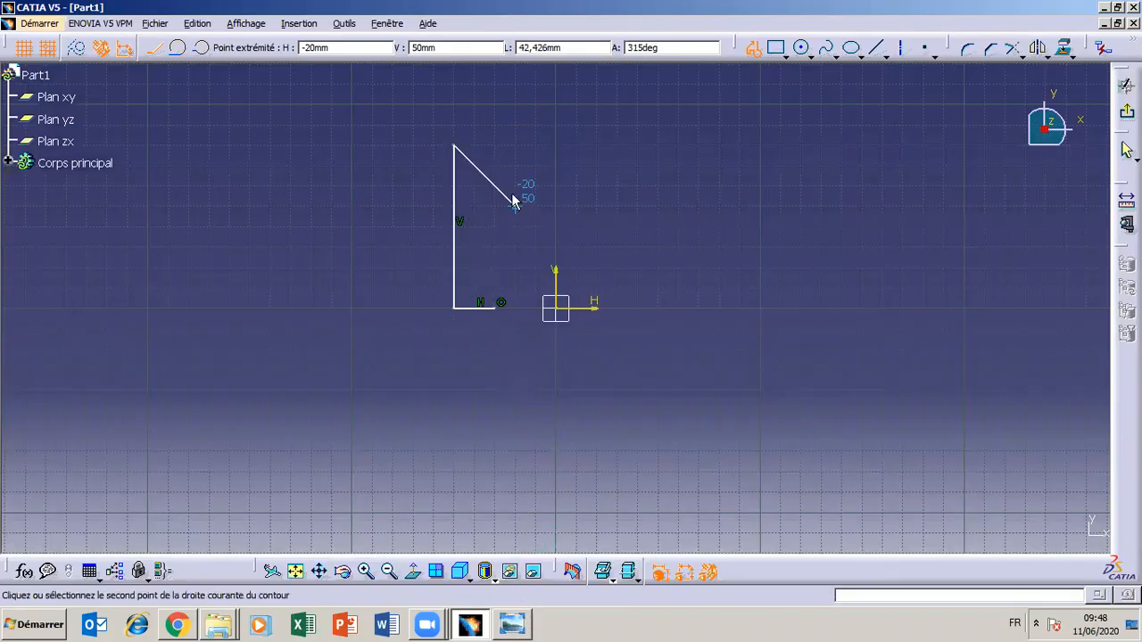
click(493, 145)
click(495, 184)
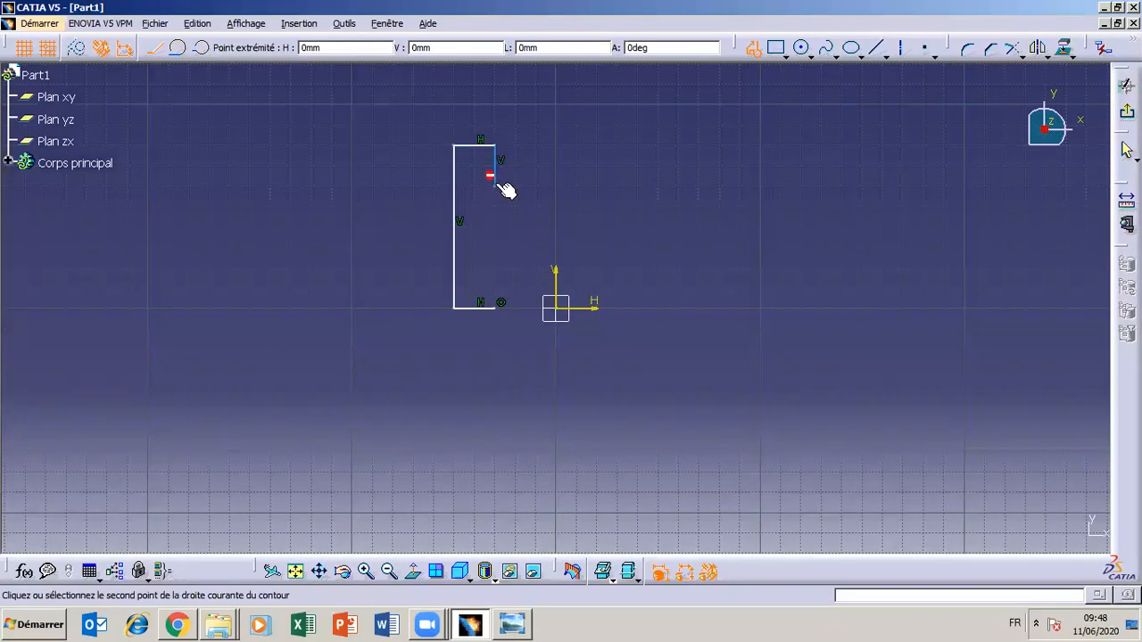
click(637, 186)
click(637, 145)
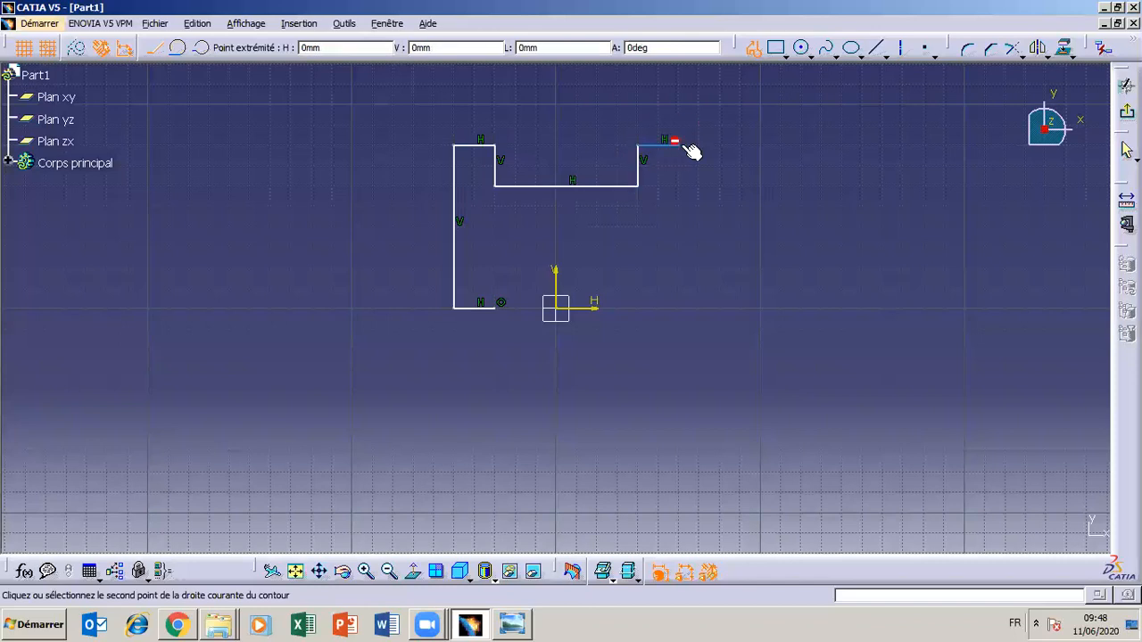
click(676, 141)
Recheck the drawing and draw the right vertical edge about 80 mm down to the horizontal axis, ending the profile there
click(513, 625)
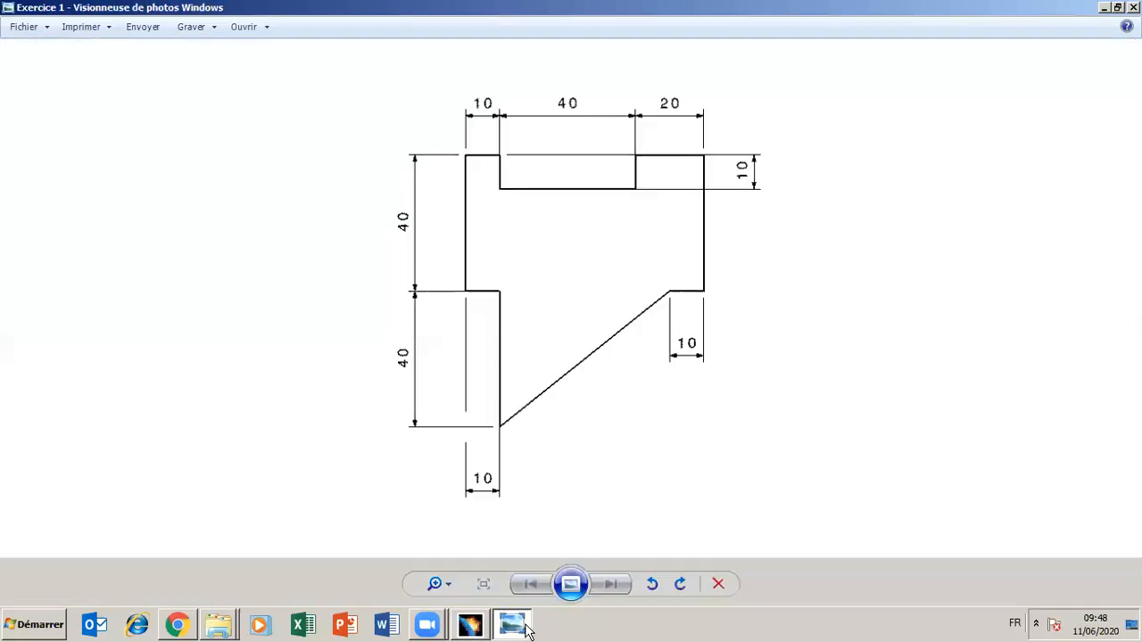
click(513, 625)
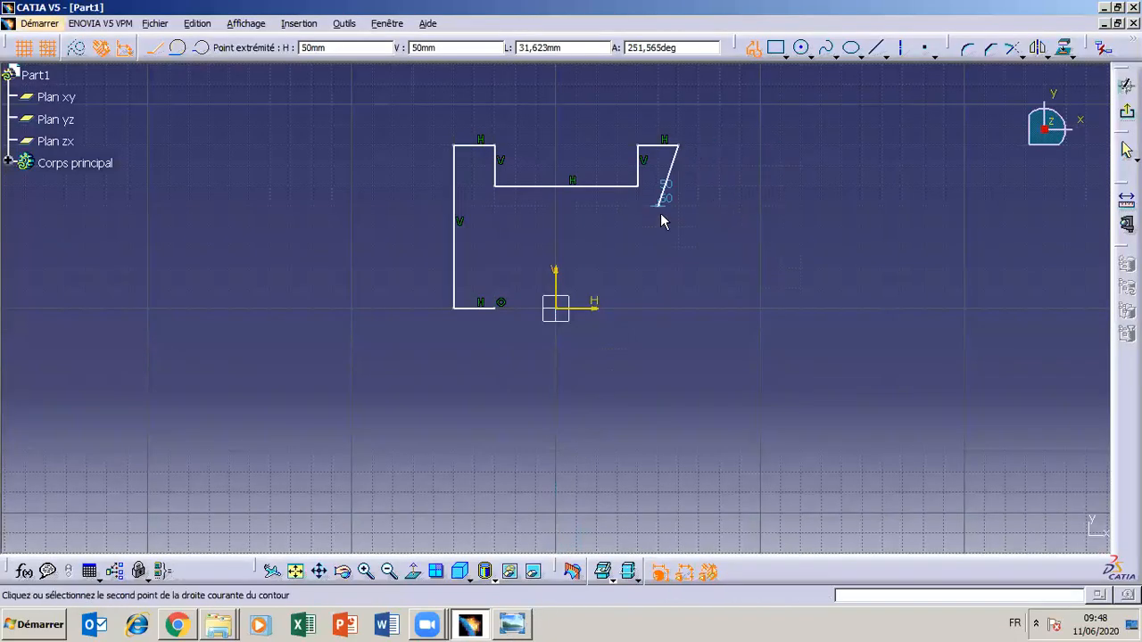
click(525, 622)
click(524, 622)
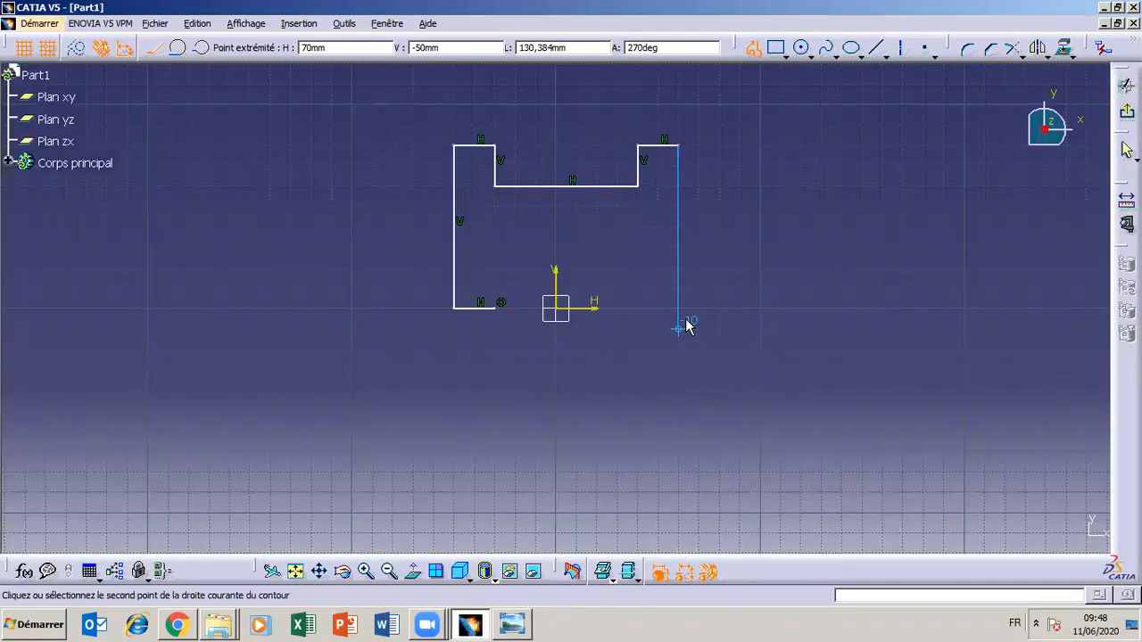
double_click(680, 309)
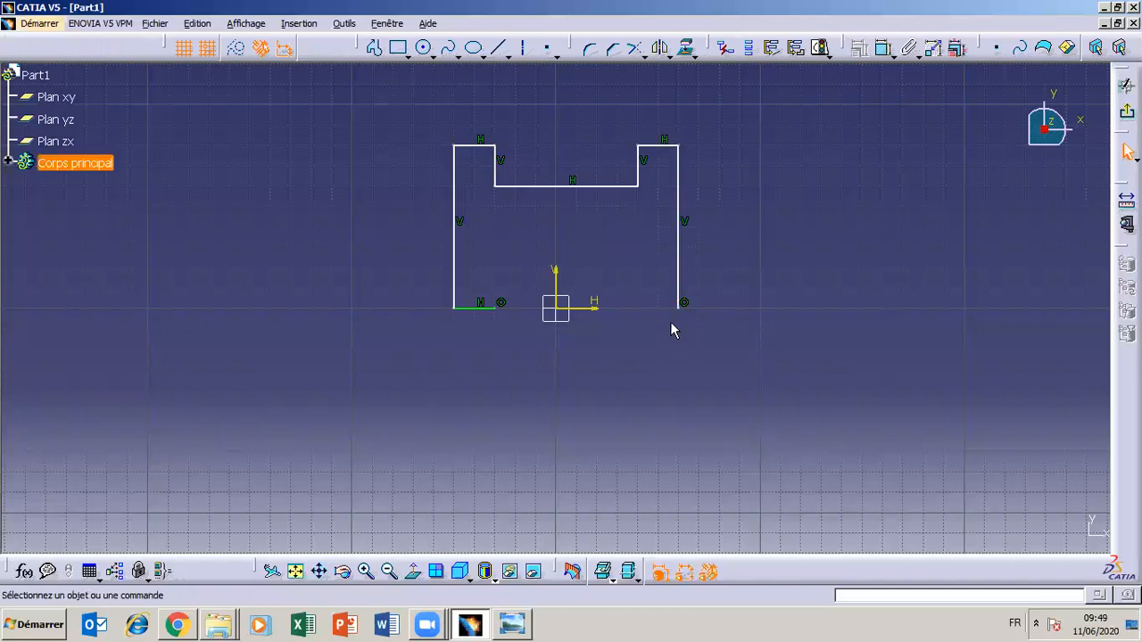
Close the outline with a second profile from H 60, V 0 through H 50, V 0 and H -30, V -70 to H -30, V 0
click(374, 47)
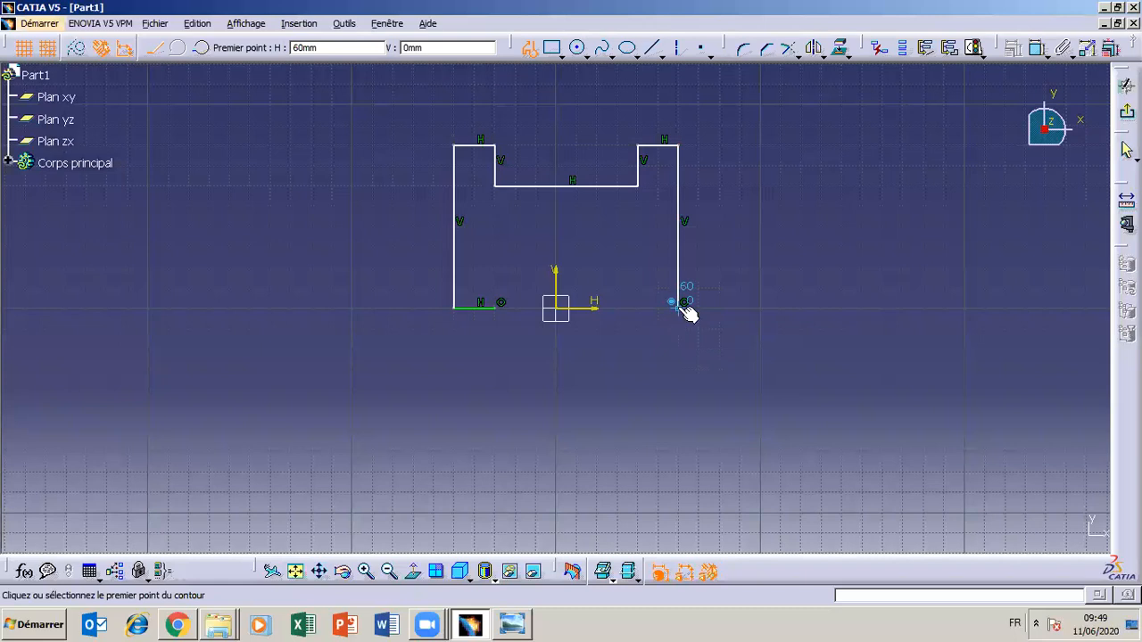
click(684, 306)
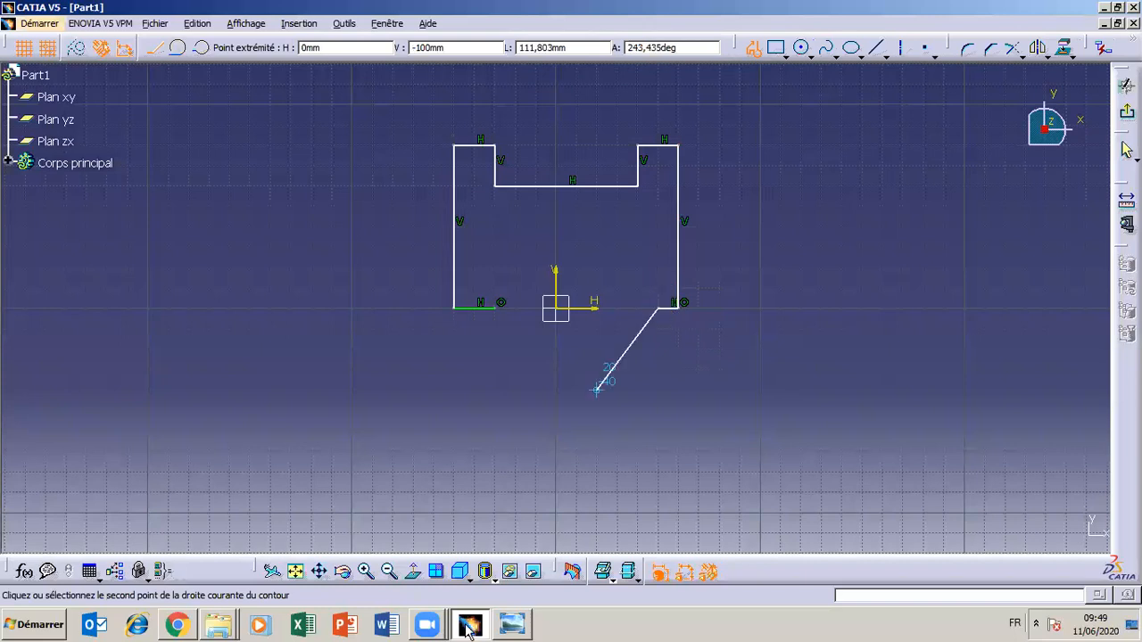
click(511, 629)
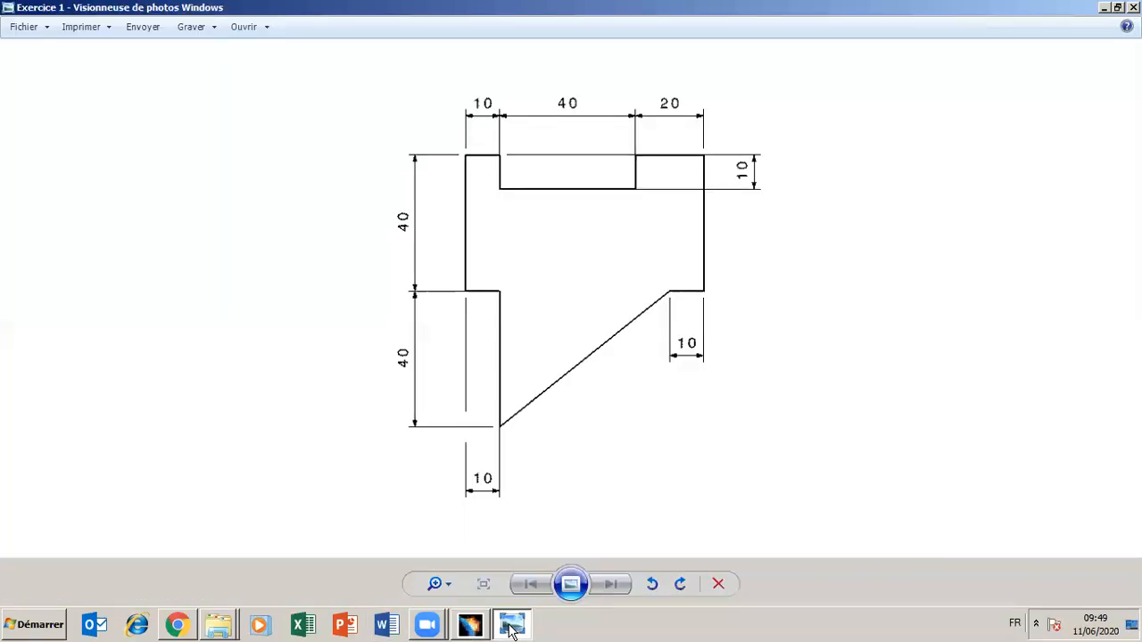
click(515, 629)
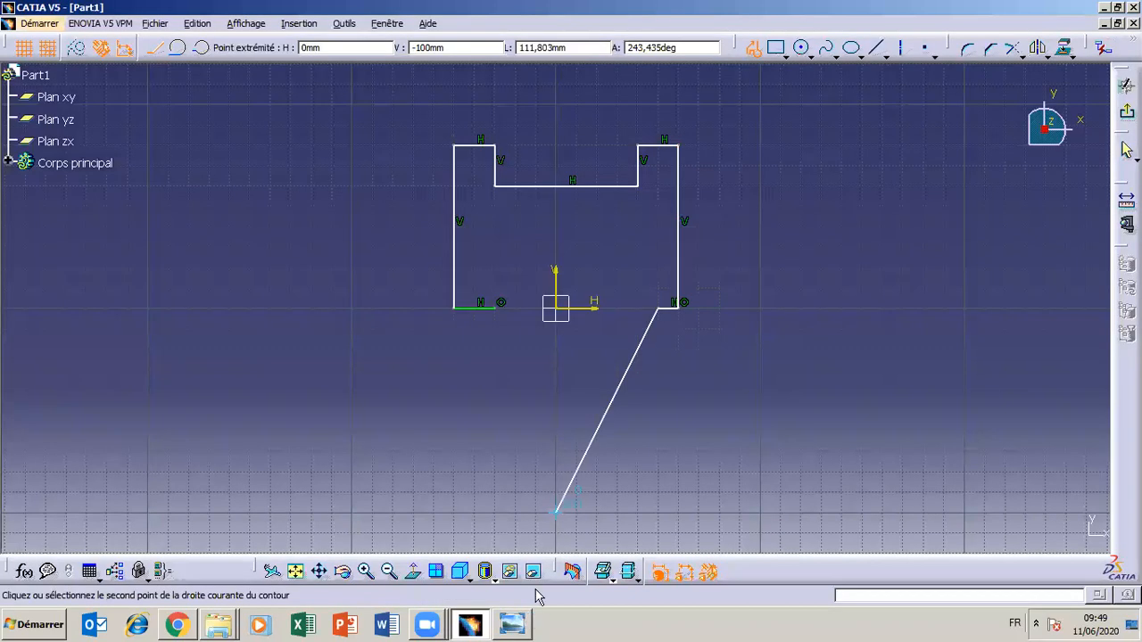
click(497, 447)
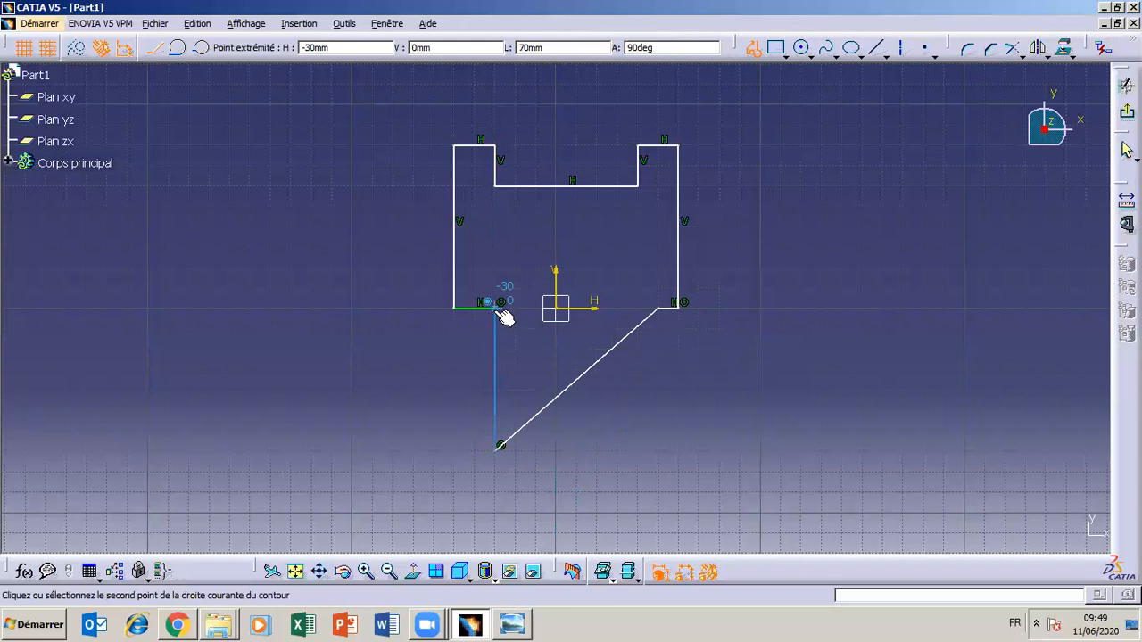
click(502, 310)
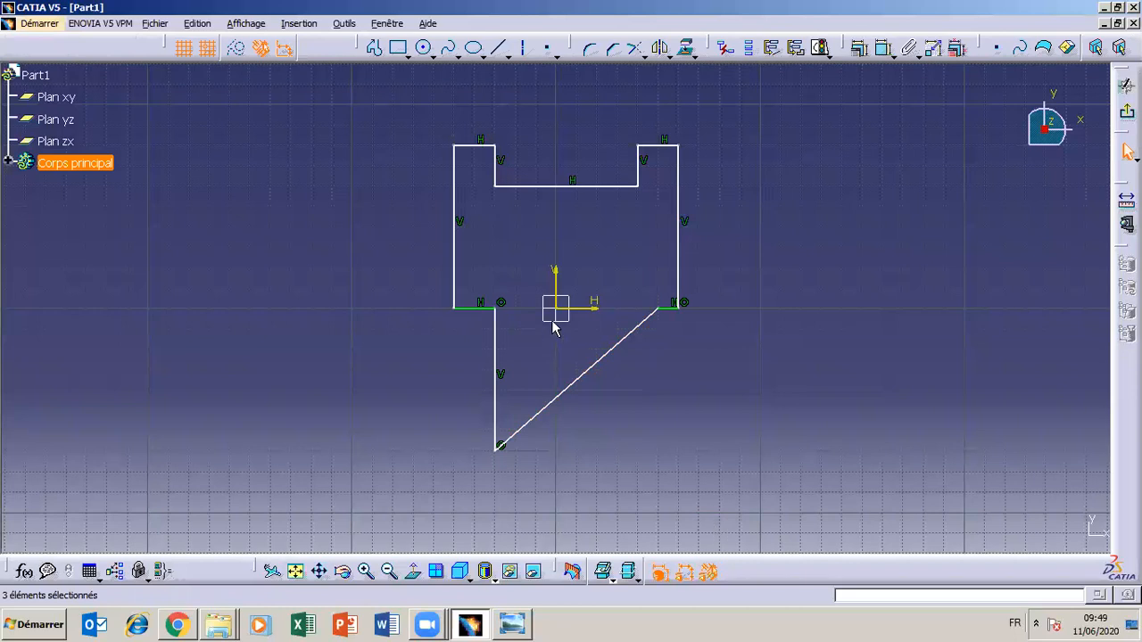
click(657, 187)
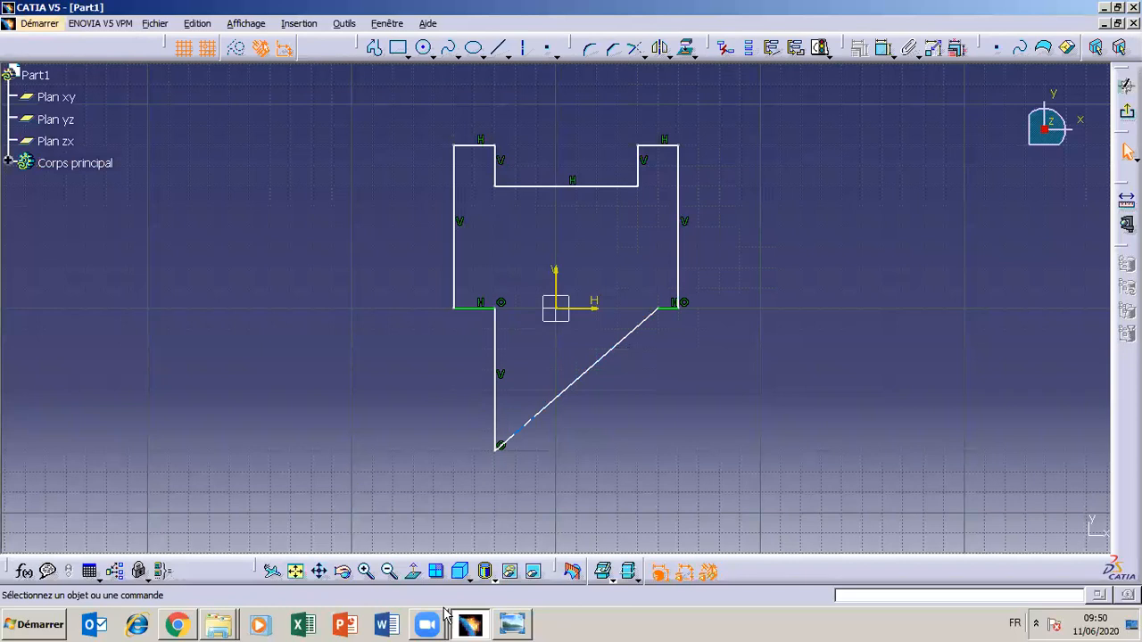
Compare the sketched outline with the Exercice 1 drawing to see which dimensions it requires
click(524, 626)
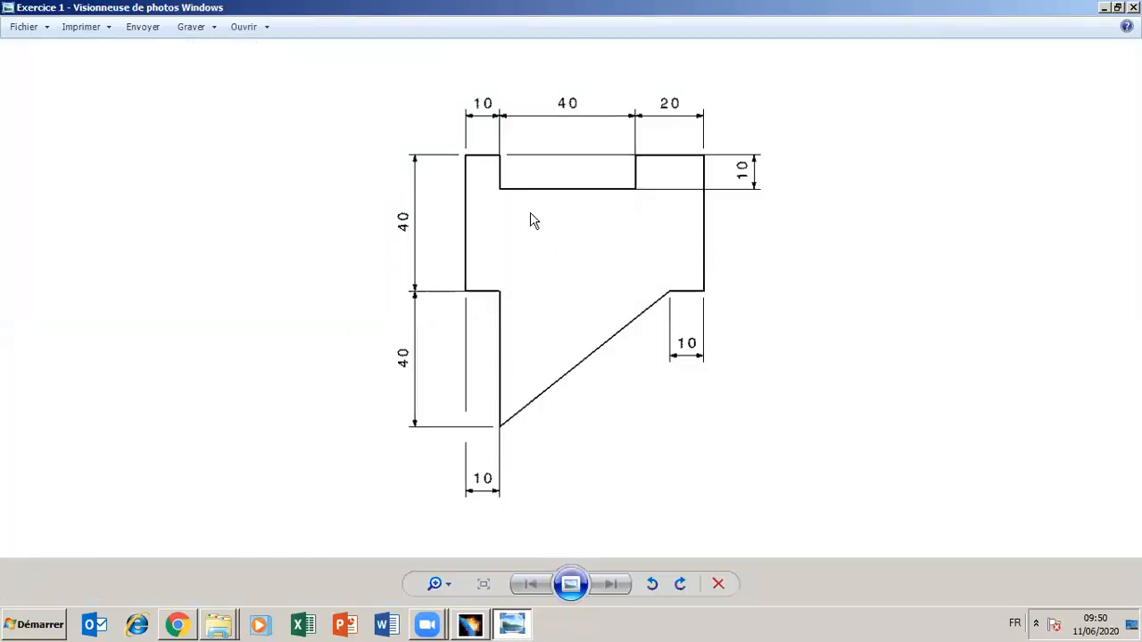
click(511, 626)
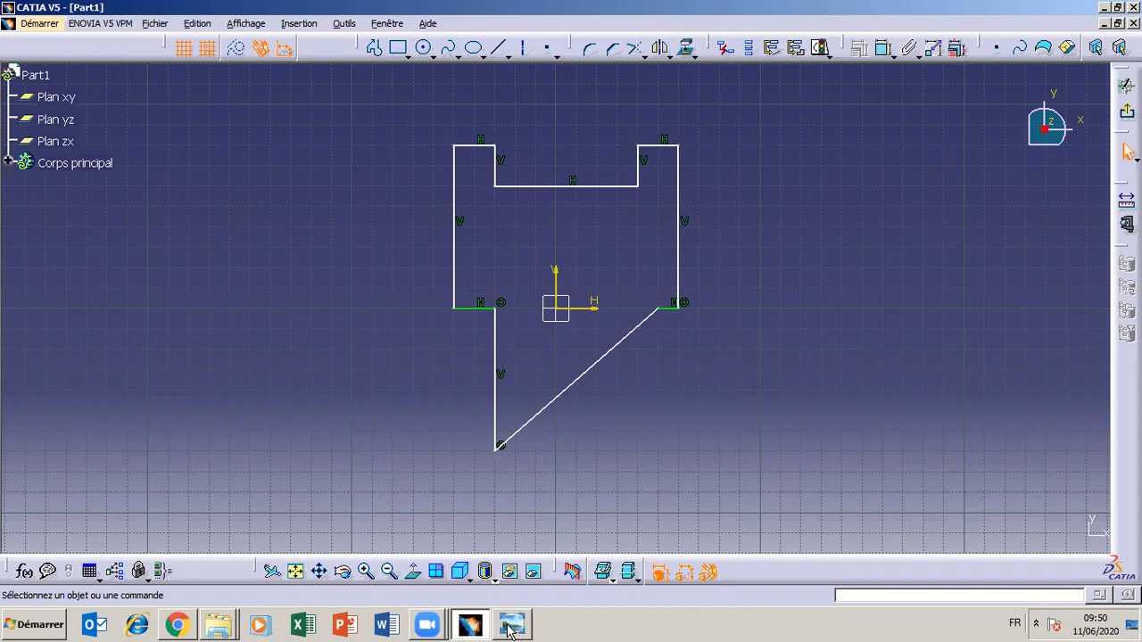
click(511, 627)
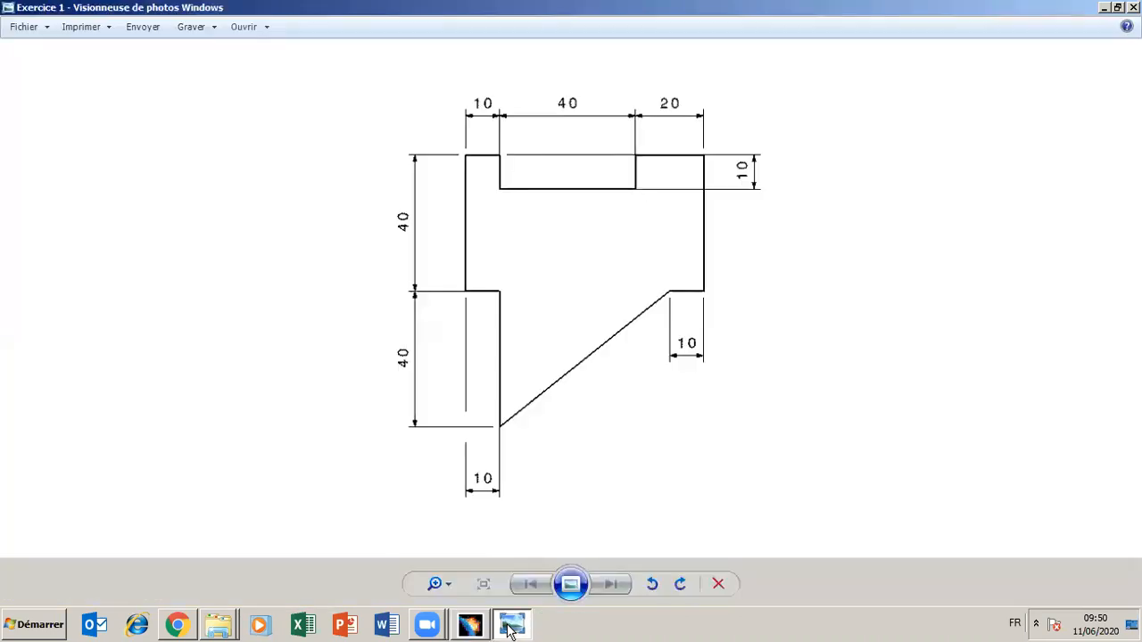
click(512, 627)
click(511, 627)
click(511, 627)
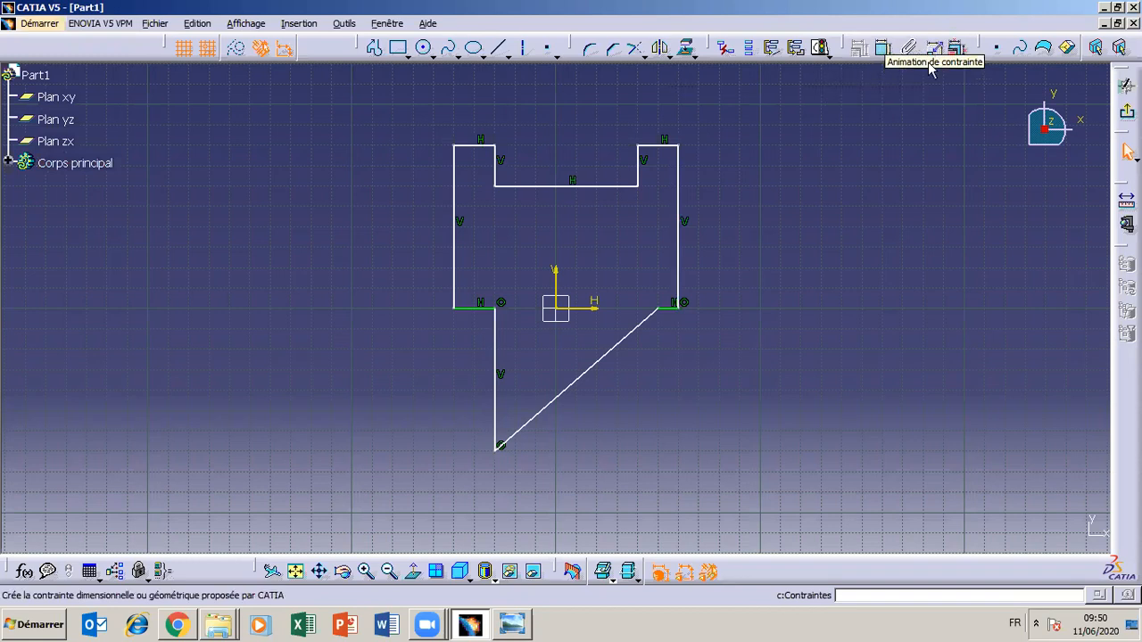
Dimension the horizontal distance between the outline's right edge and the notch's right side, centring the value above the right ledge
click(884, 52)
click(682, 172)
click(642, 166)
click(717, 96)
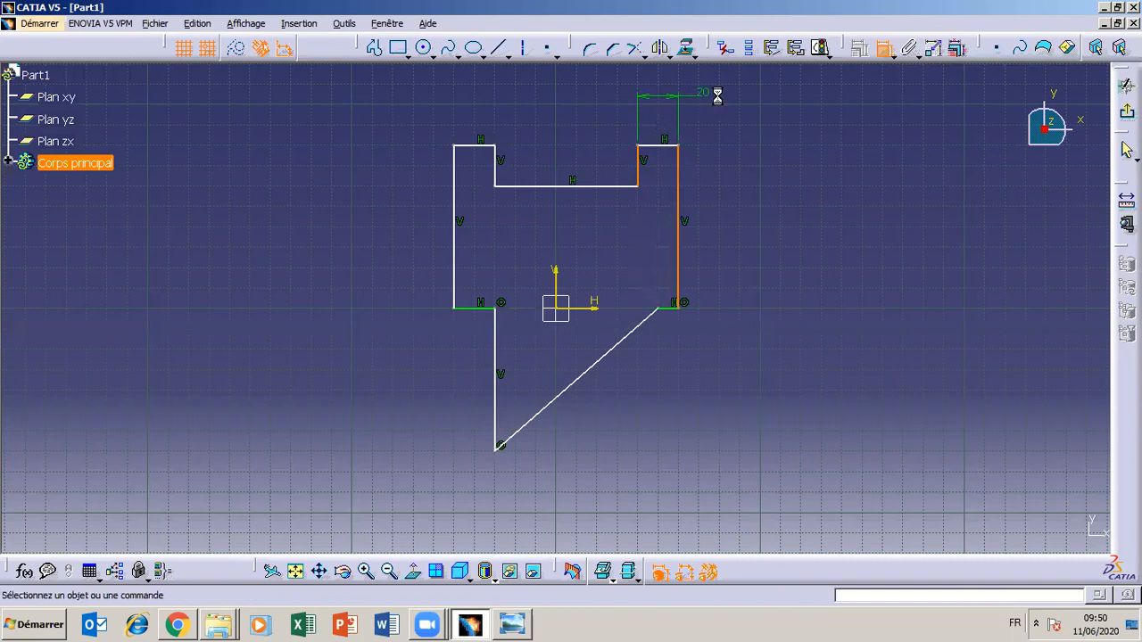
click(513, 626)
click(514, 626)
drag(721, 98, 663, 105)
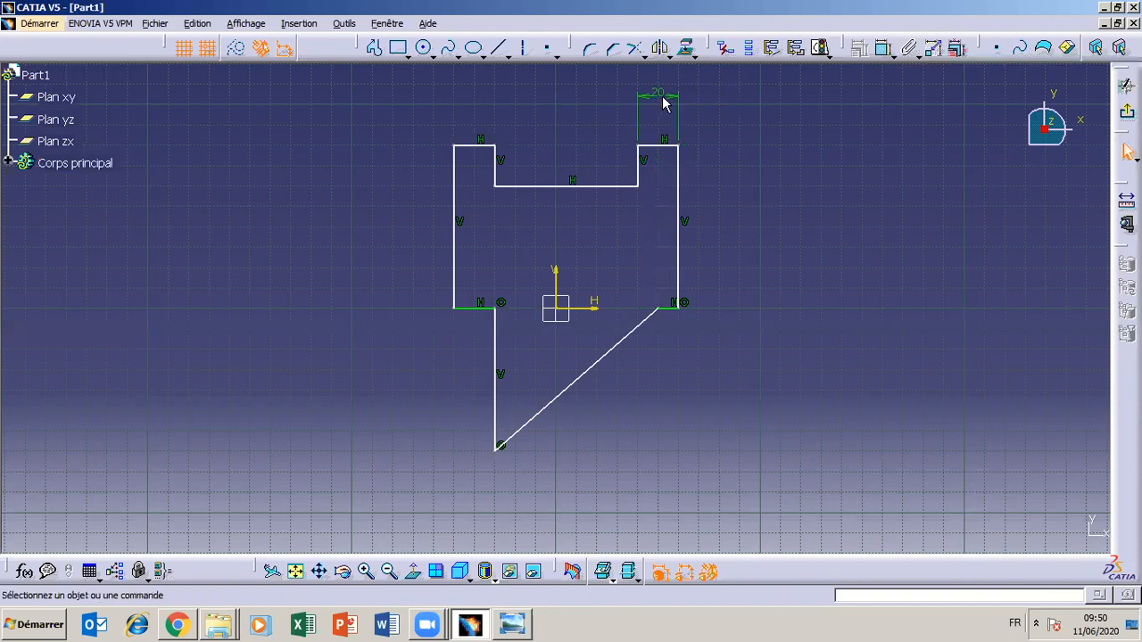
Following the drawing, dimension the left ledge's width from the outline's left edge to the notch's left side and set it to 10 mm
click(525, 630)
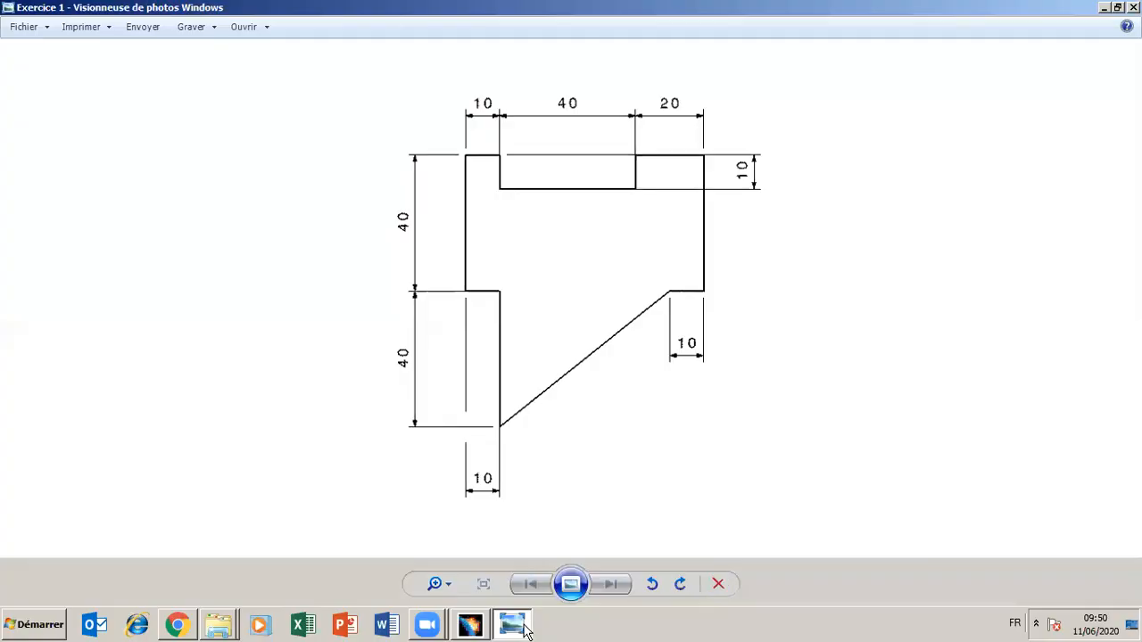
click(524, 630)
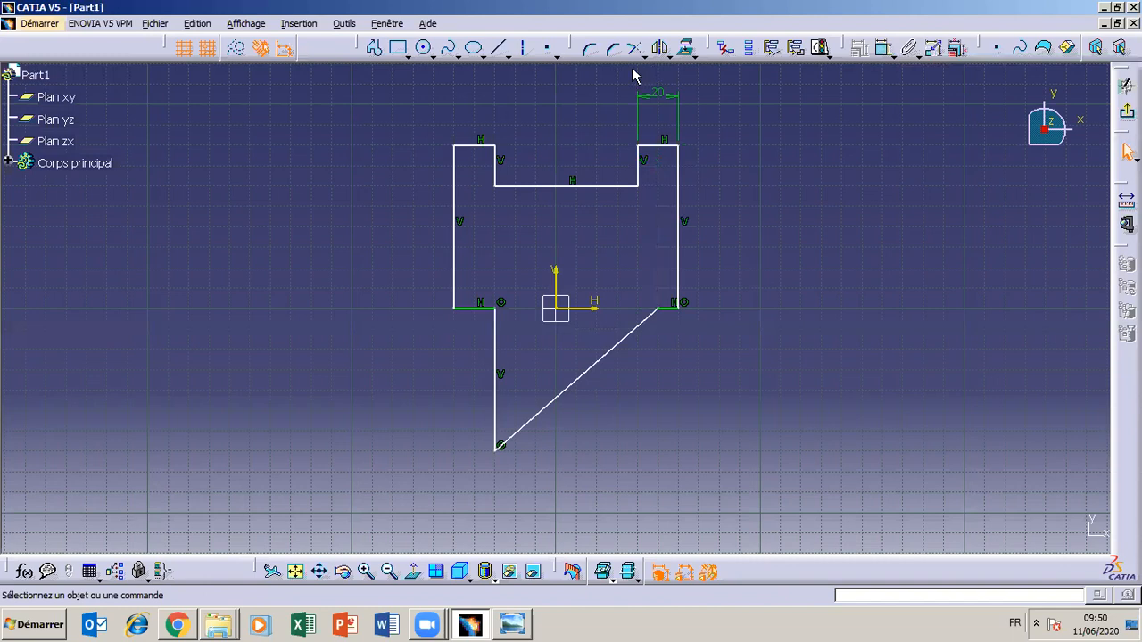
click(882, 50)
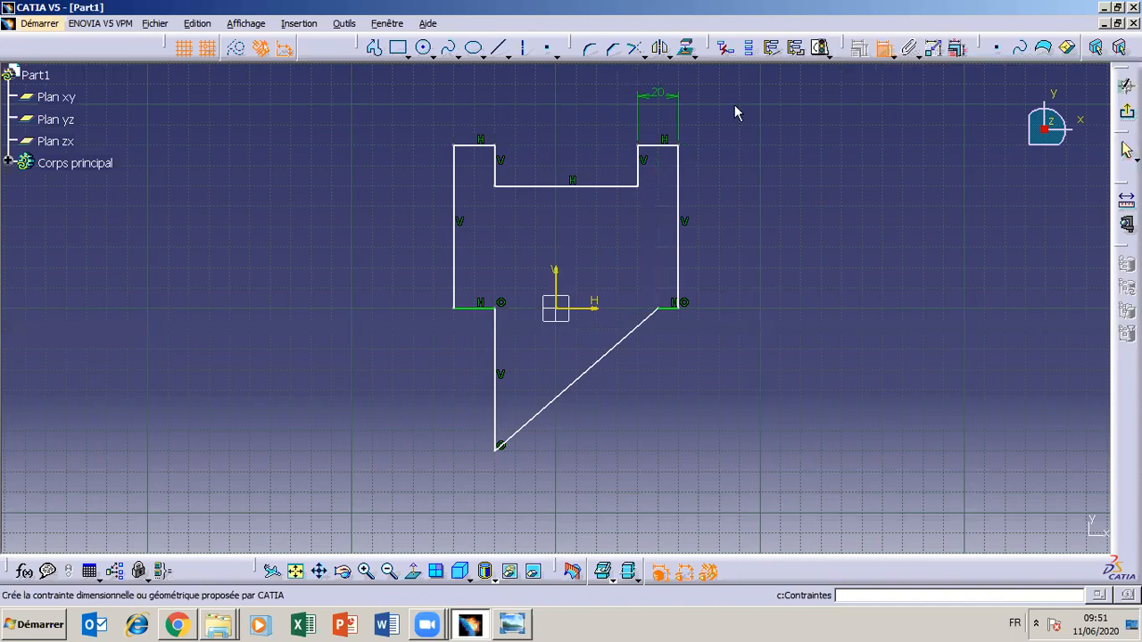
click(495, 166)
click(454, 171)
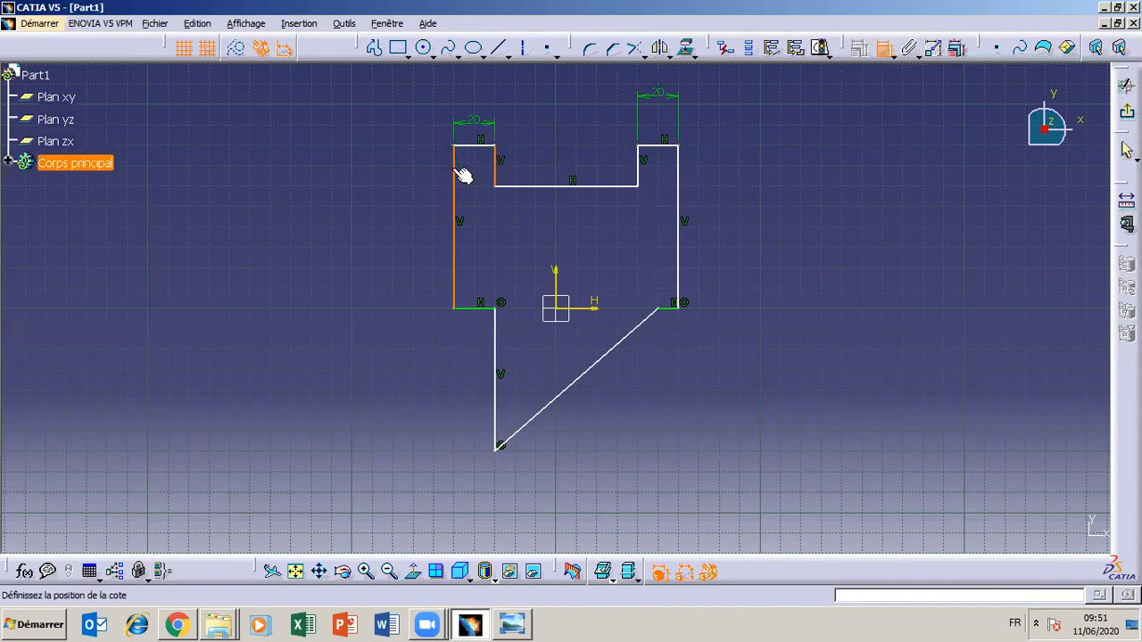
click(476, 105)
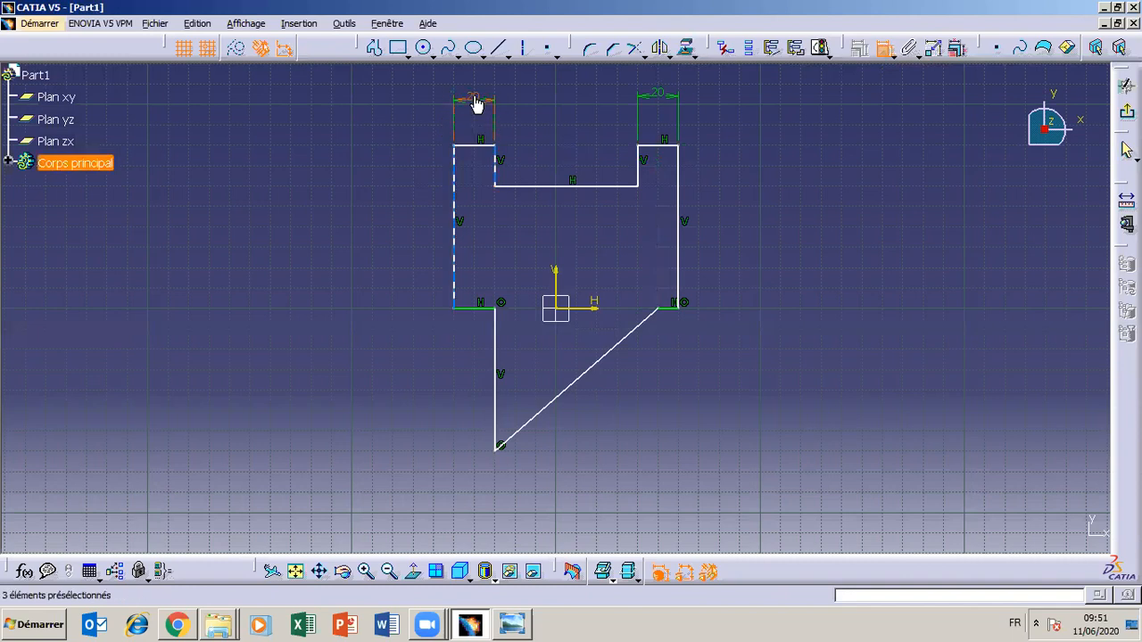
double_click(473, 104)
text(10)
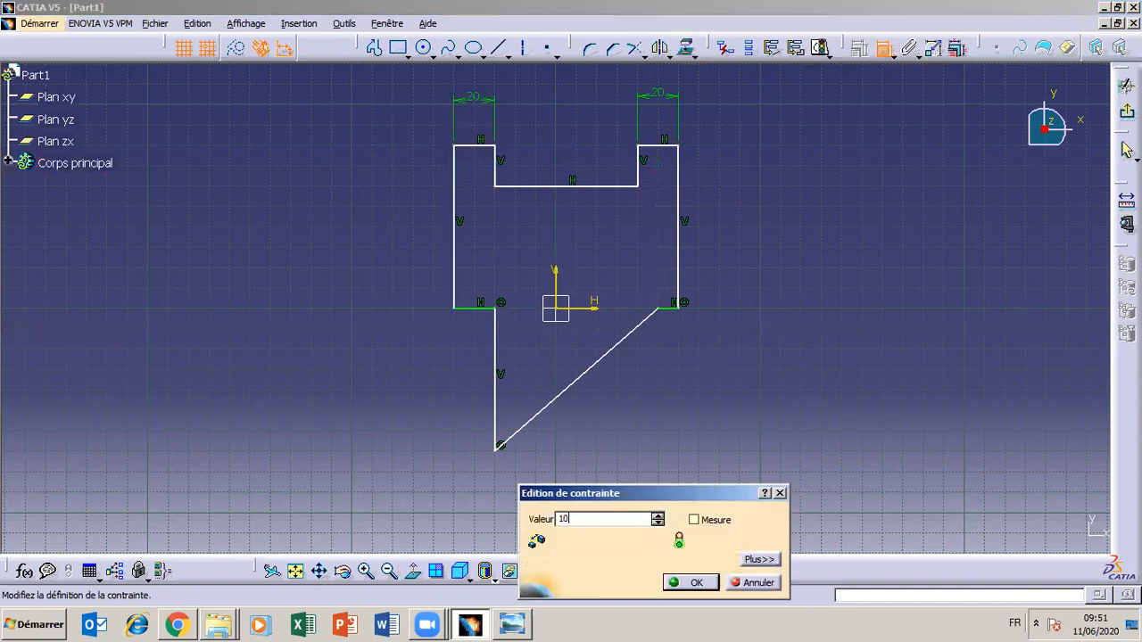
click(695, 585)
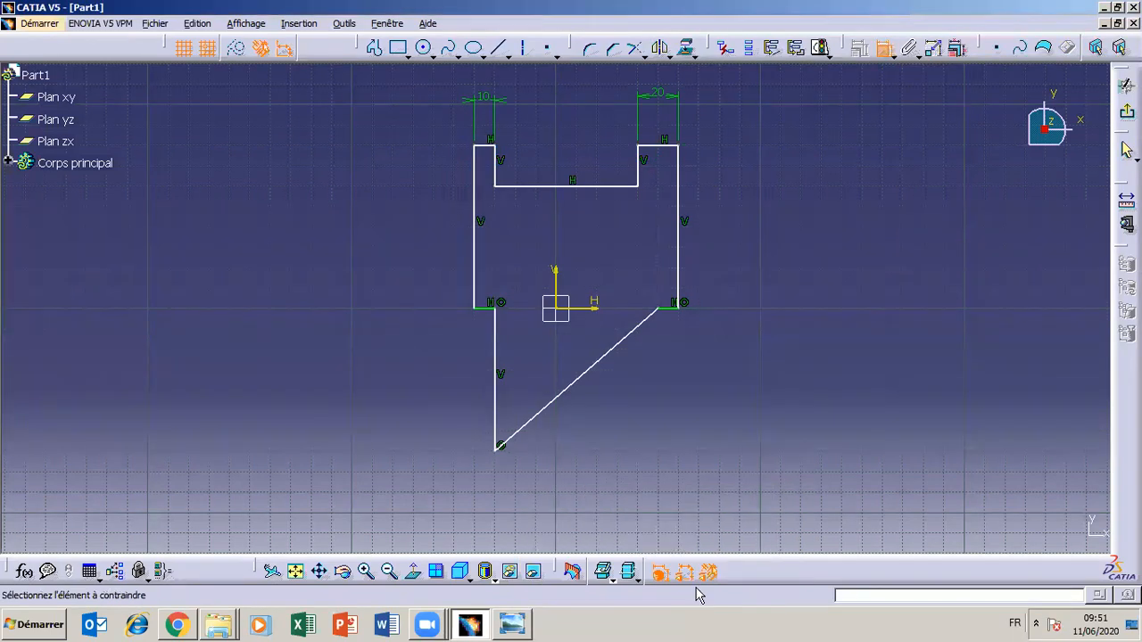
Check the drawing and dimension the vertical distance between the right ledge's top edge and the notch floor, placing the value beside the outline
click(511, 626)
click(512, 626)
click(511, 625)
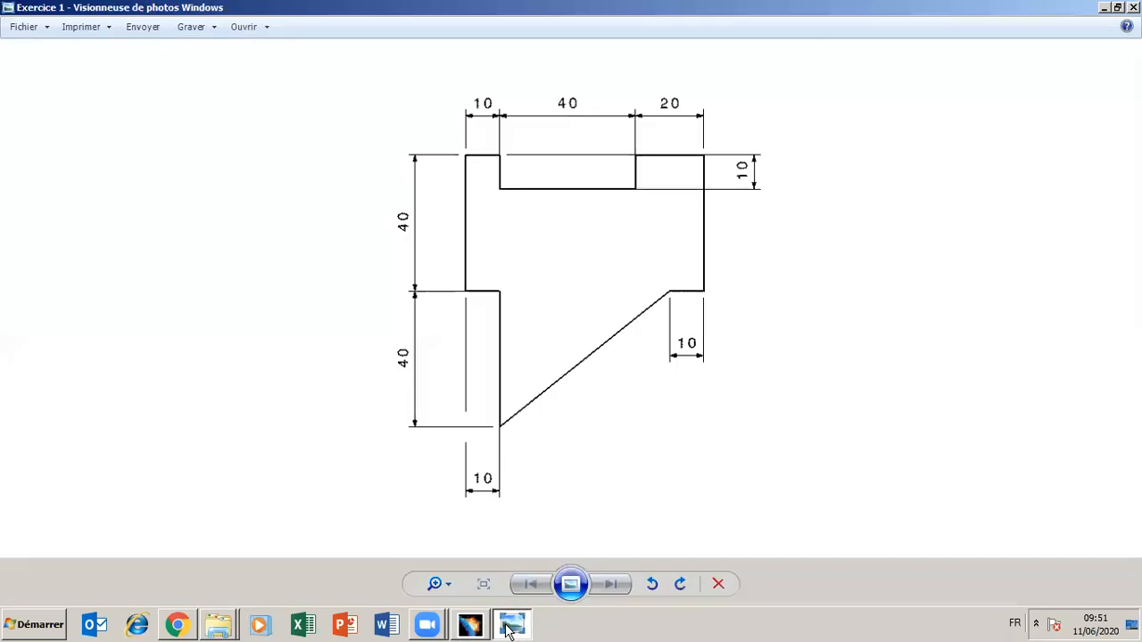
click(511, 626)
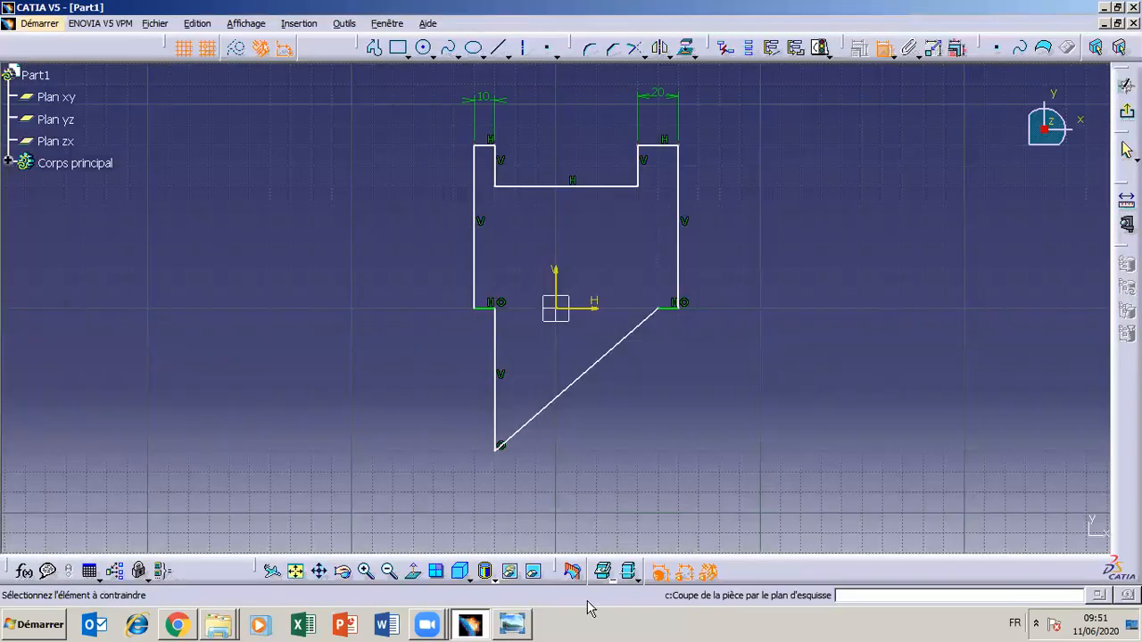
click(512, 625)
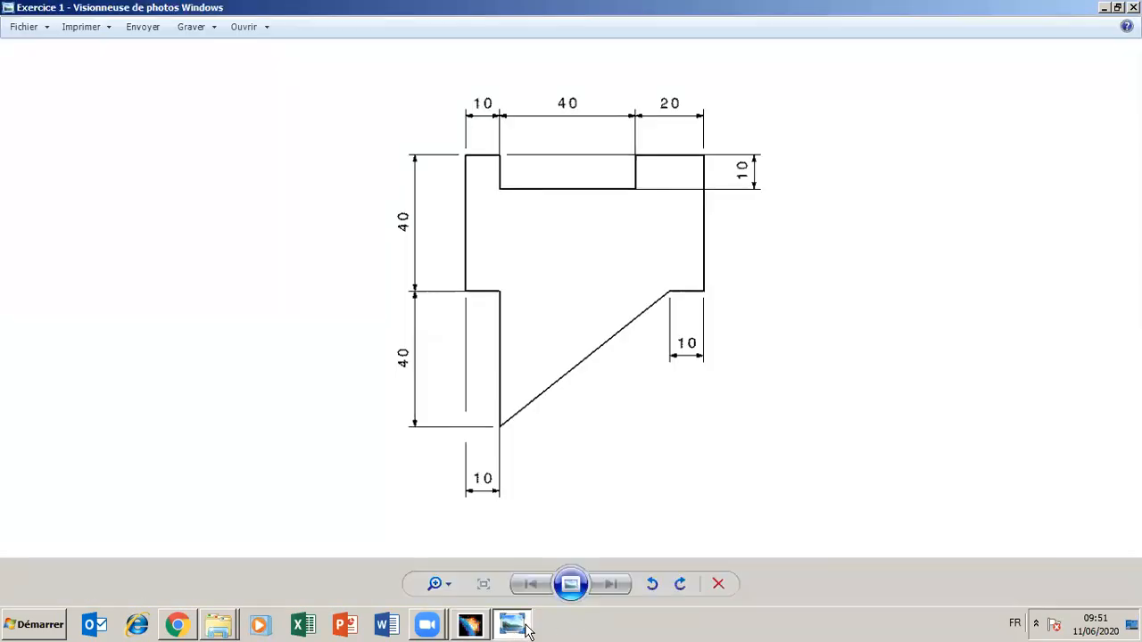
click(526, 628)
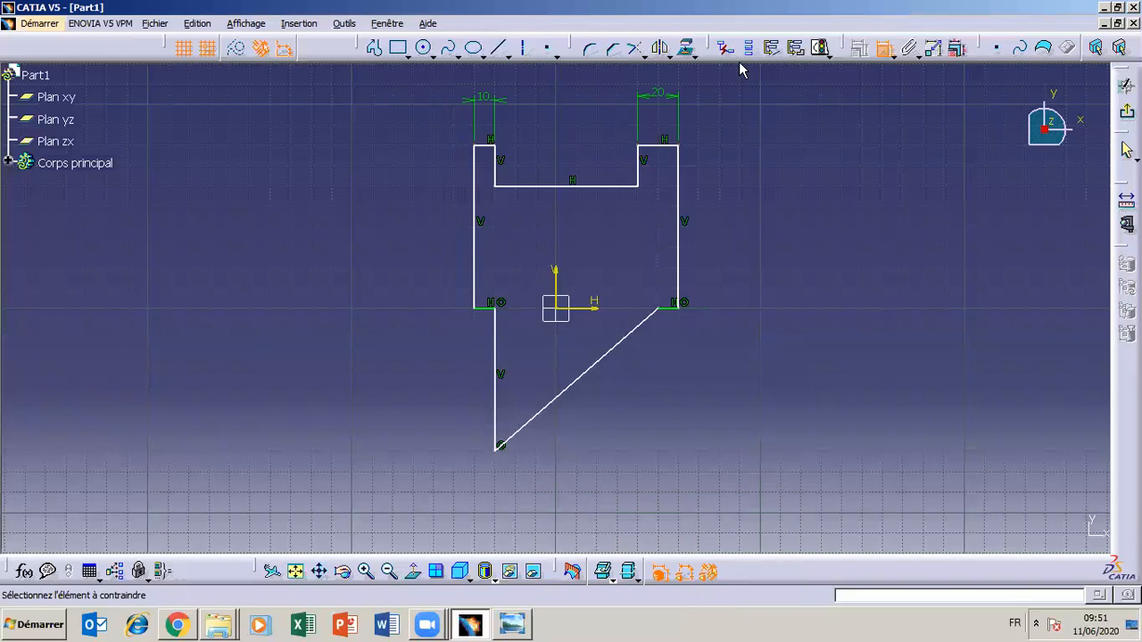
click(669, 151)
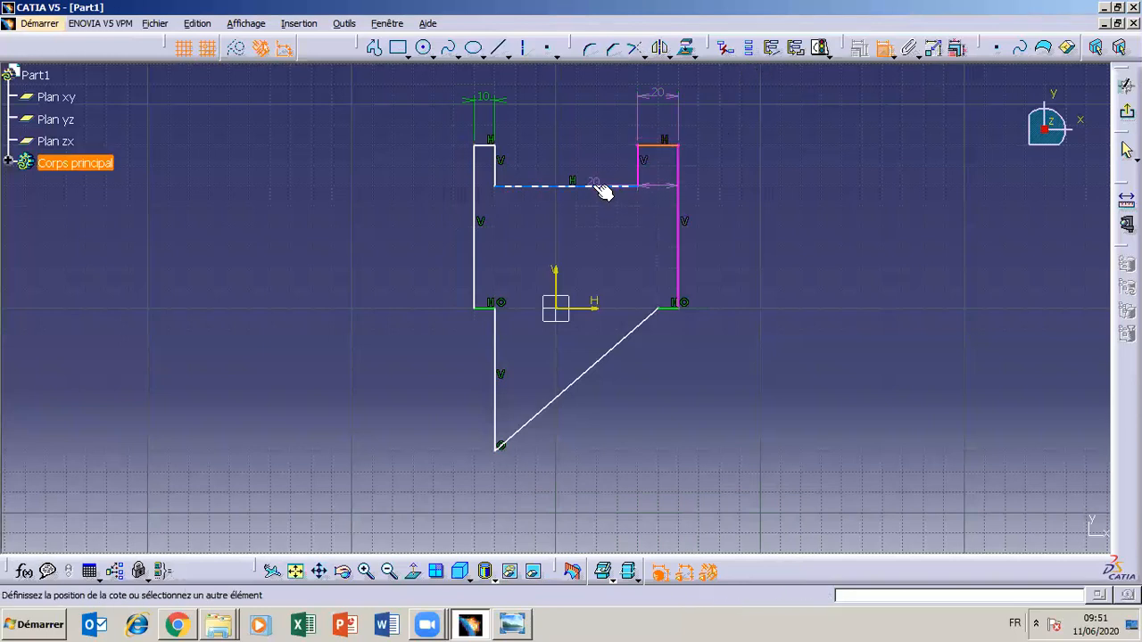
click(603, 188)
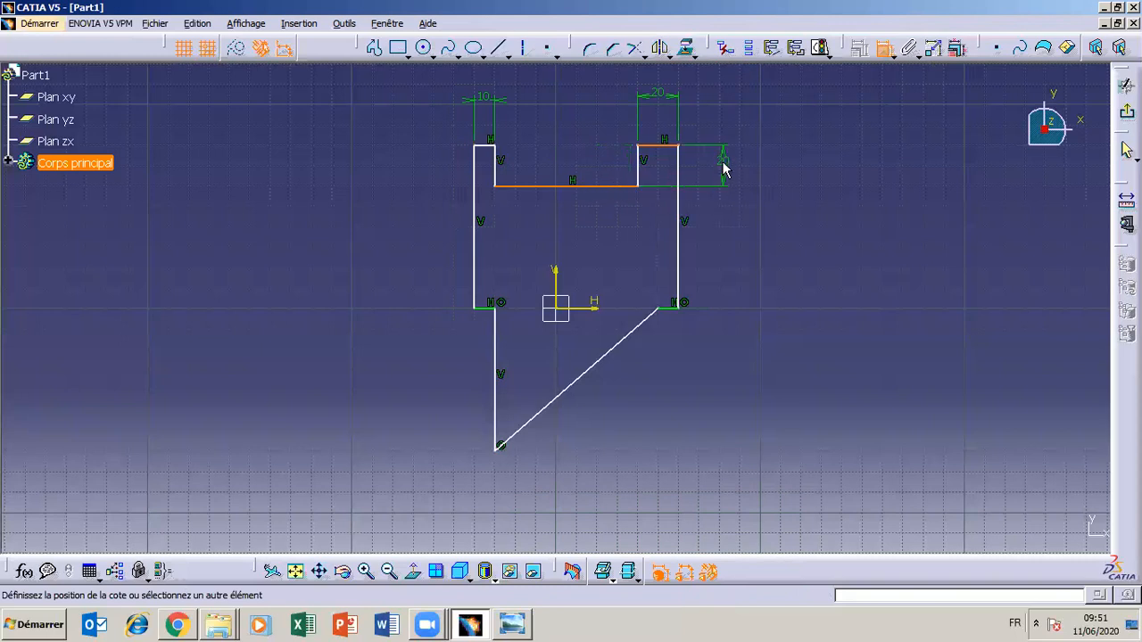
click(739, 176)
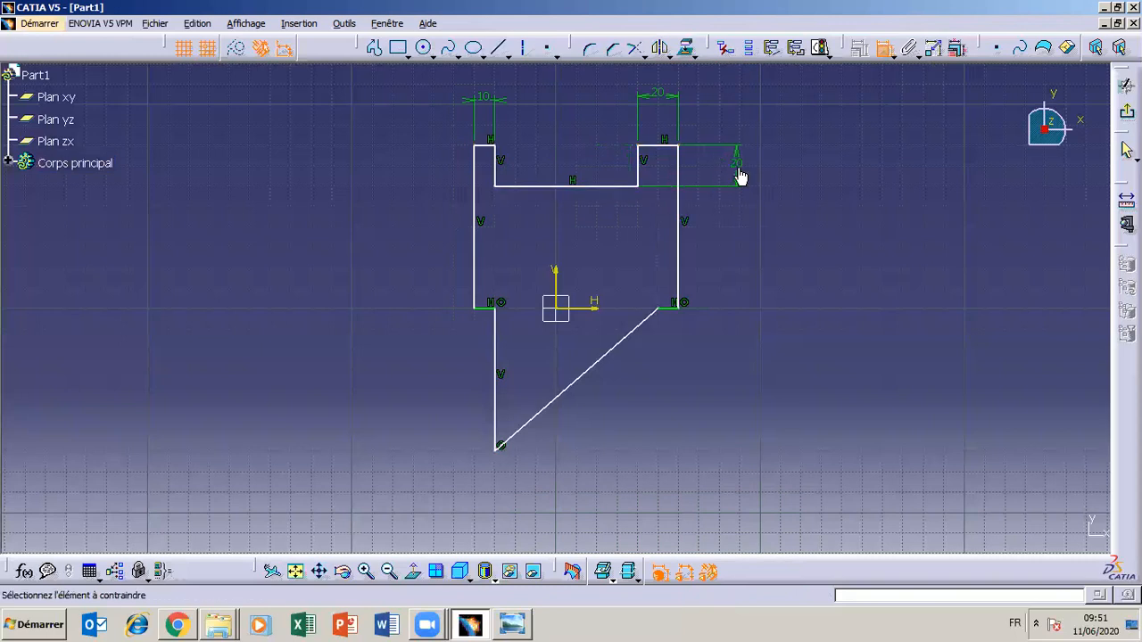
Set the vertical distance between the right ledge and the notch floor to 10 mm
double_click(740, 176)
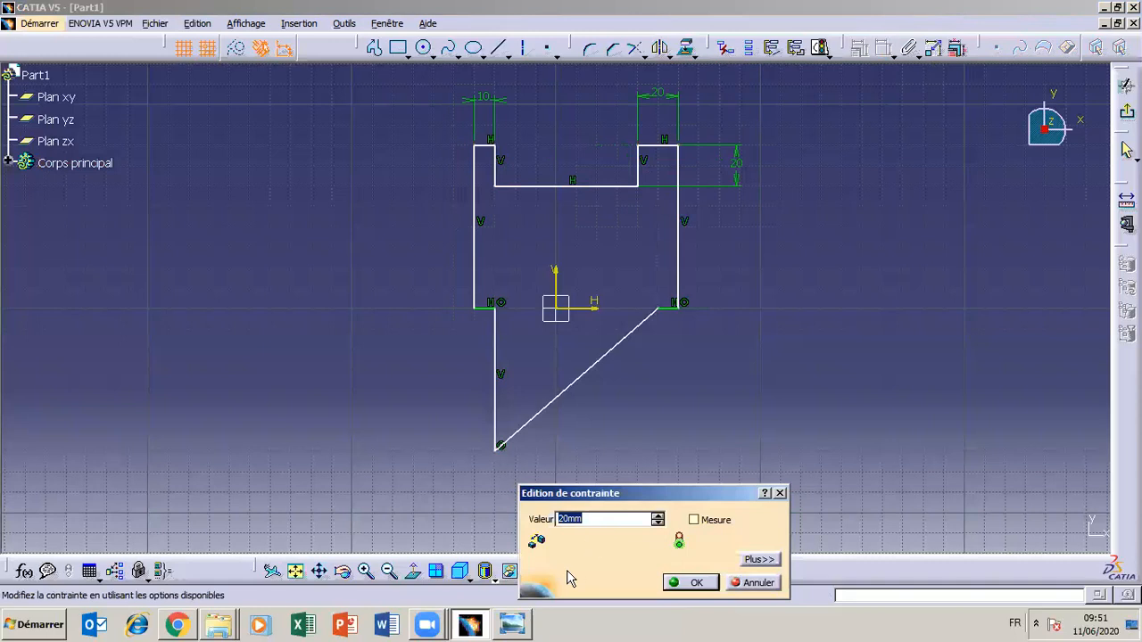
text(10)
click(580, 632)
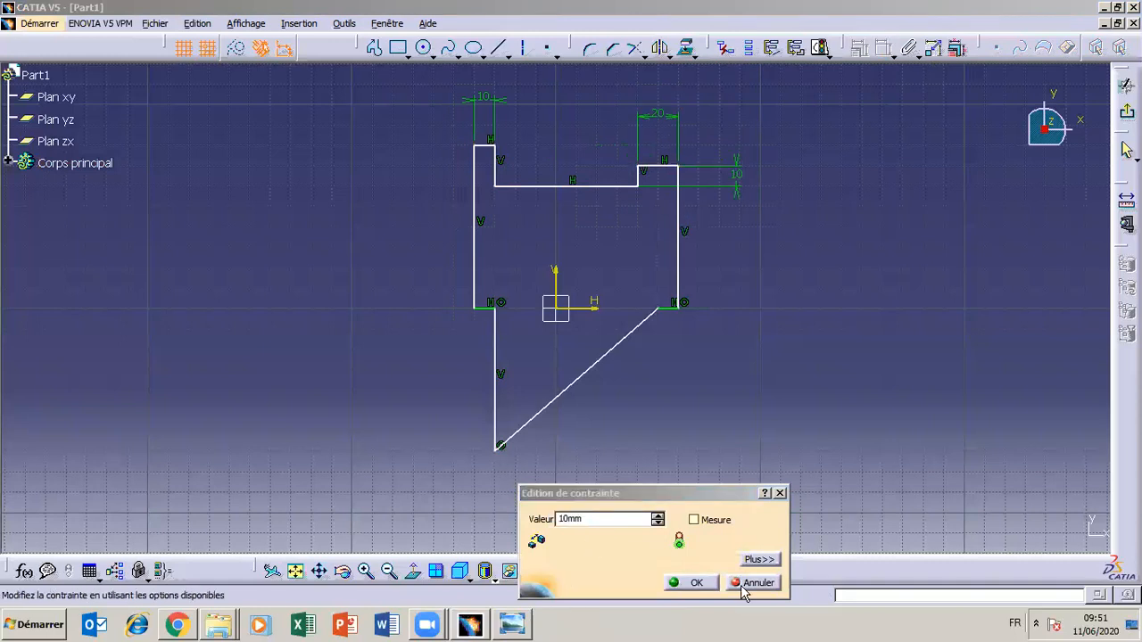
click(705, 584)
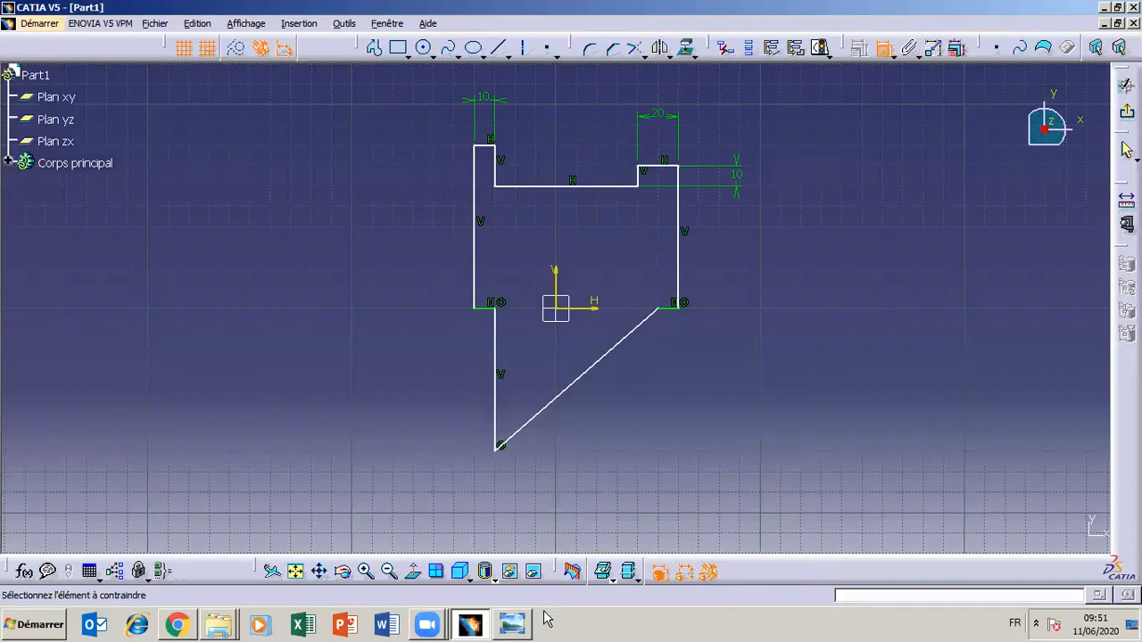
Check the drawing, abandon a constraint started on the right ledge's top edge, and undo the last notch depth change
click(515, 626)
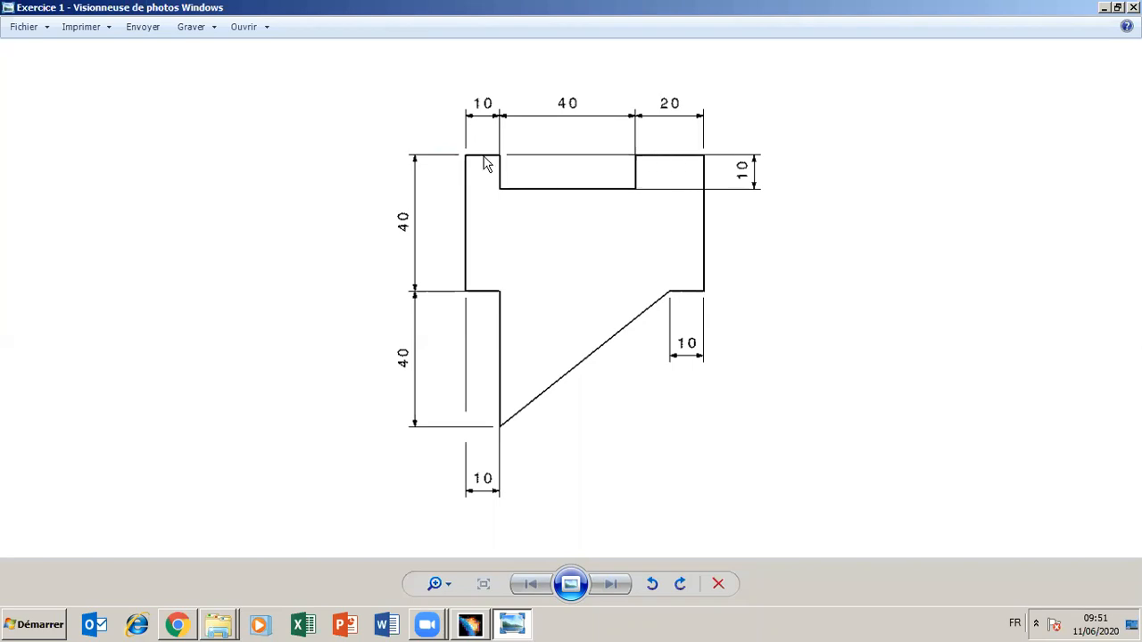
click(512, 624)
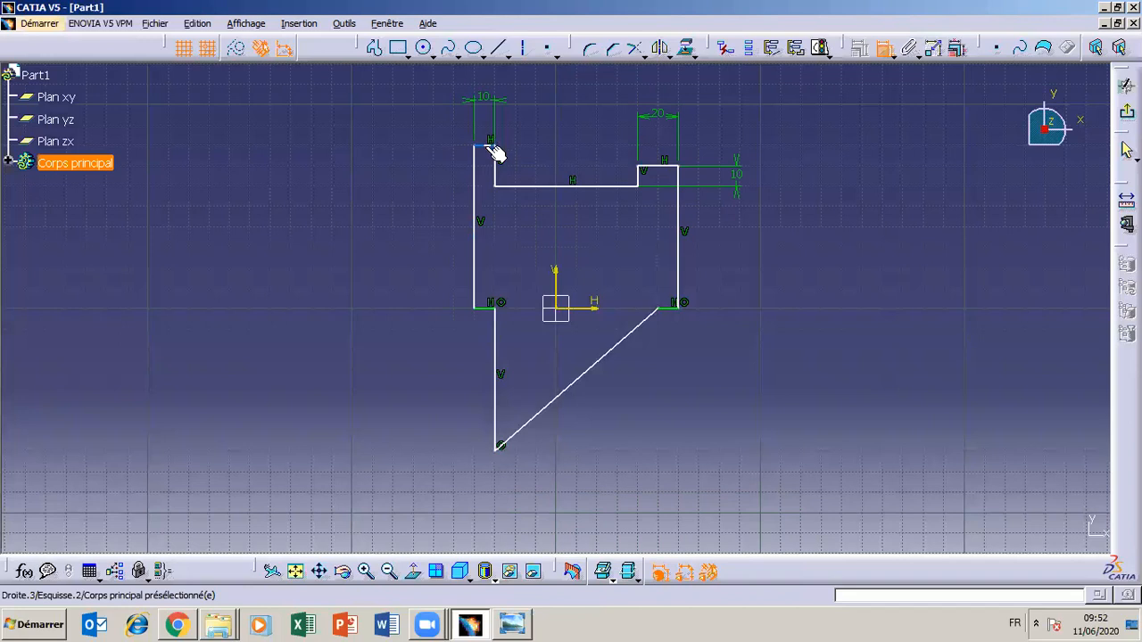
click(667, 166)
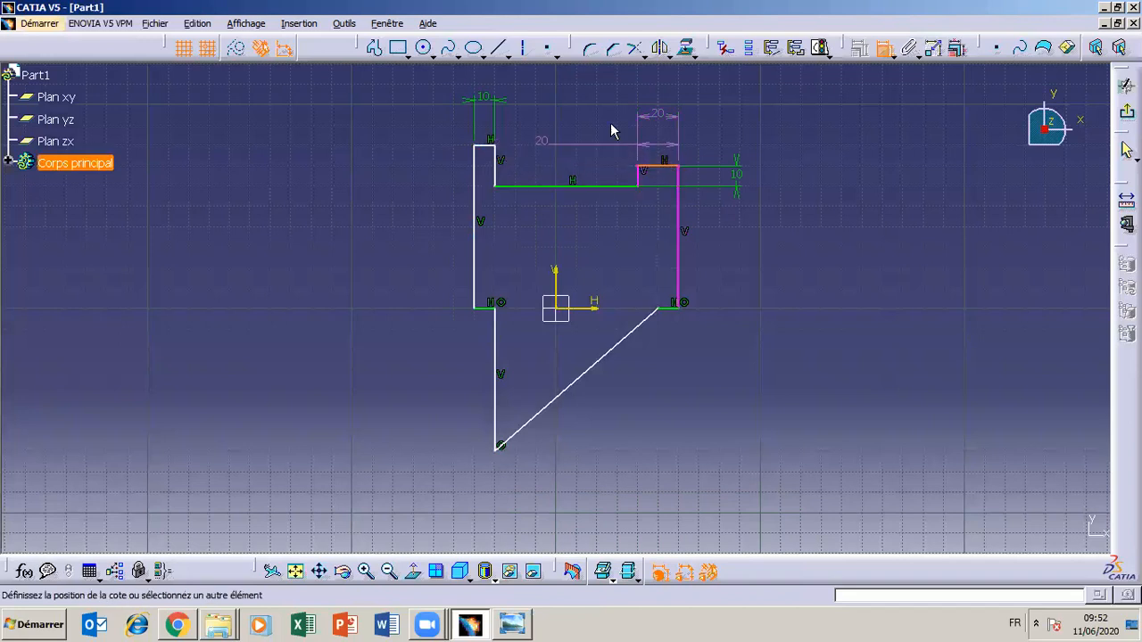
click(885, 53)
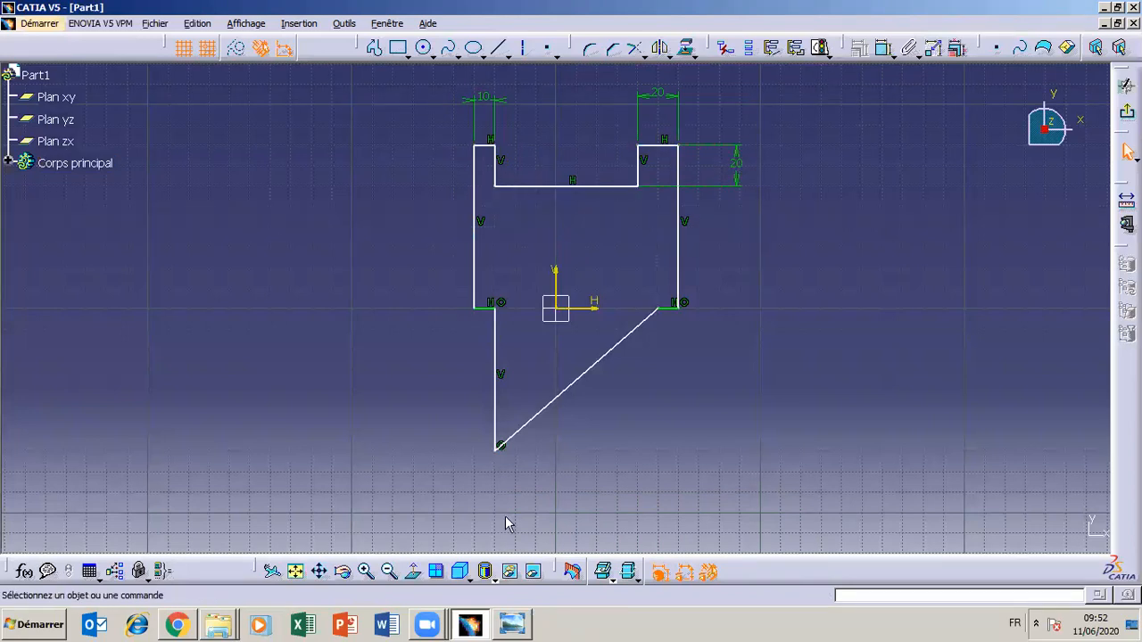
click(515, 625)
click(515, 625)
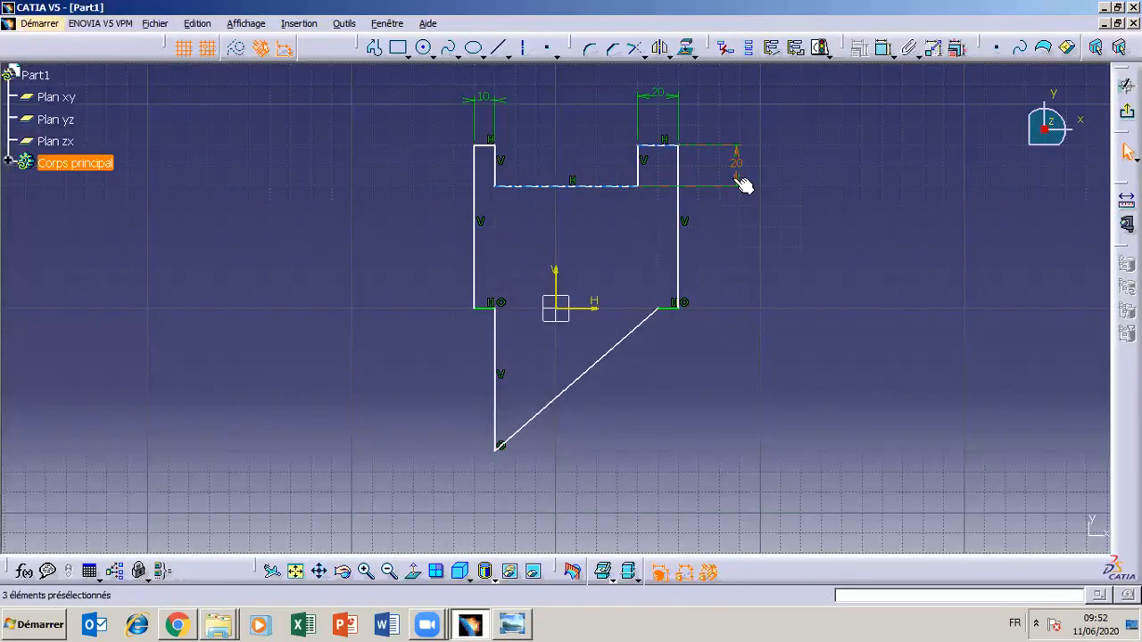
Change the notch depth dimension beside the right ledge to 10 mm and clear the selection
double_click(736, 167)
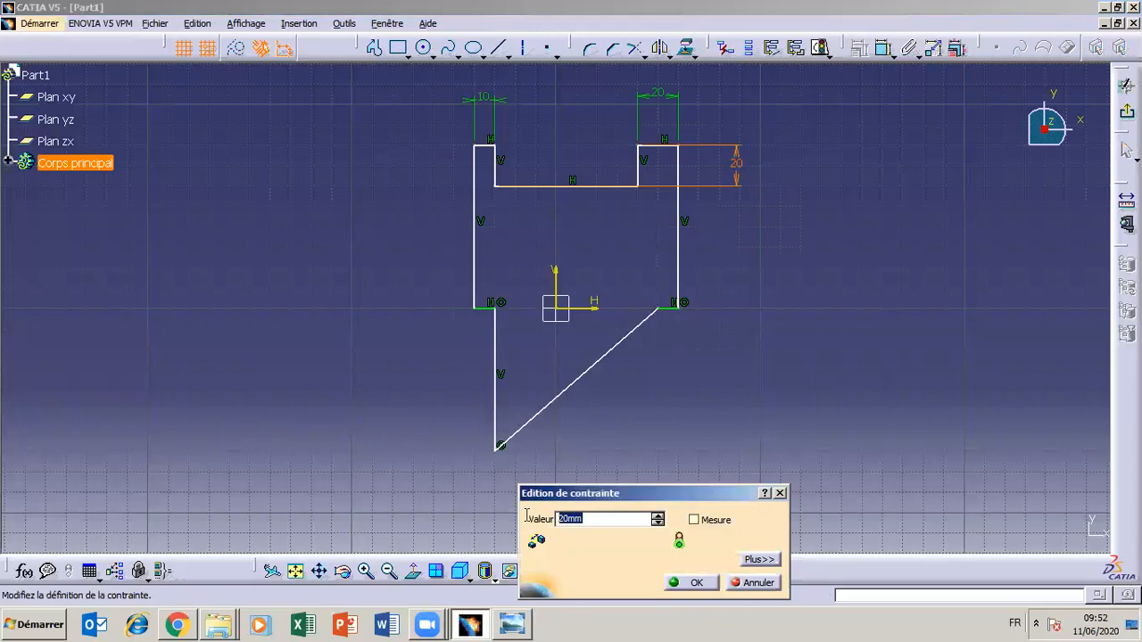
text(10)
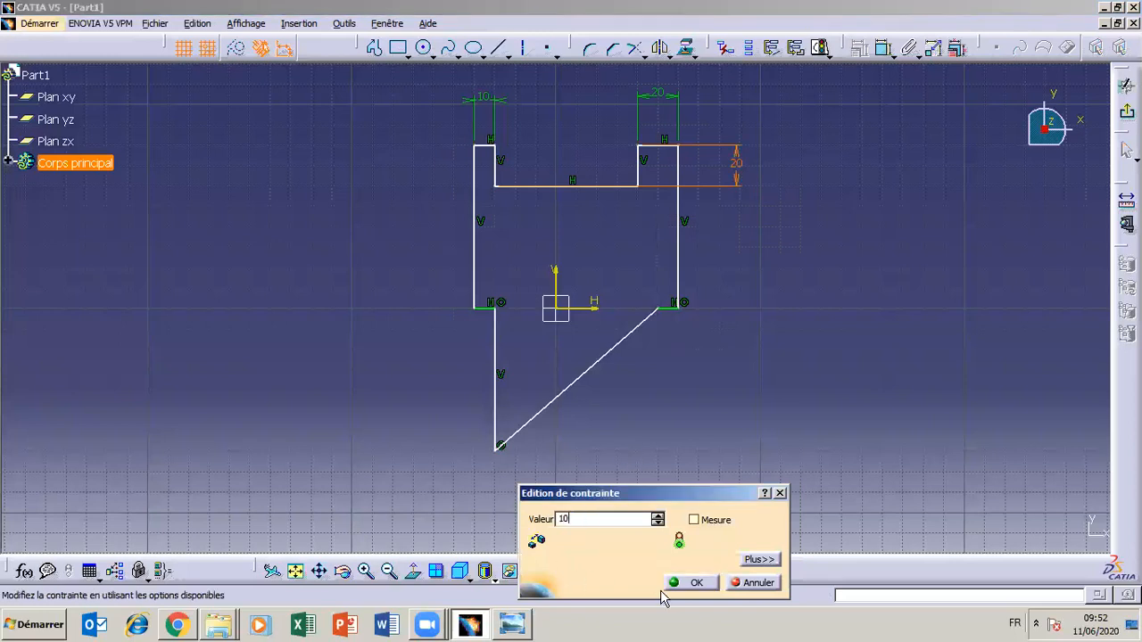
click(684, 583)
click(765, 243)
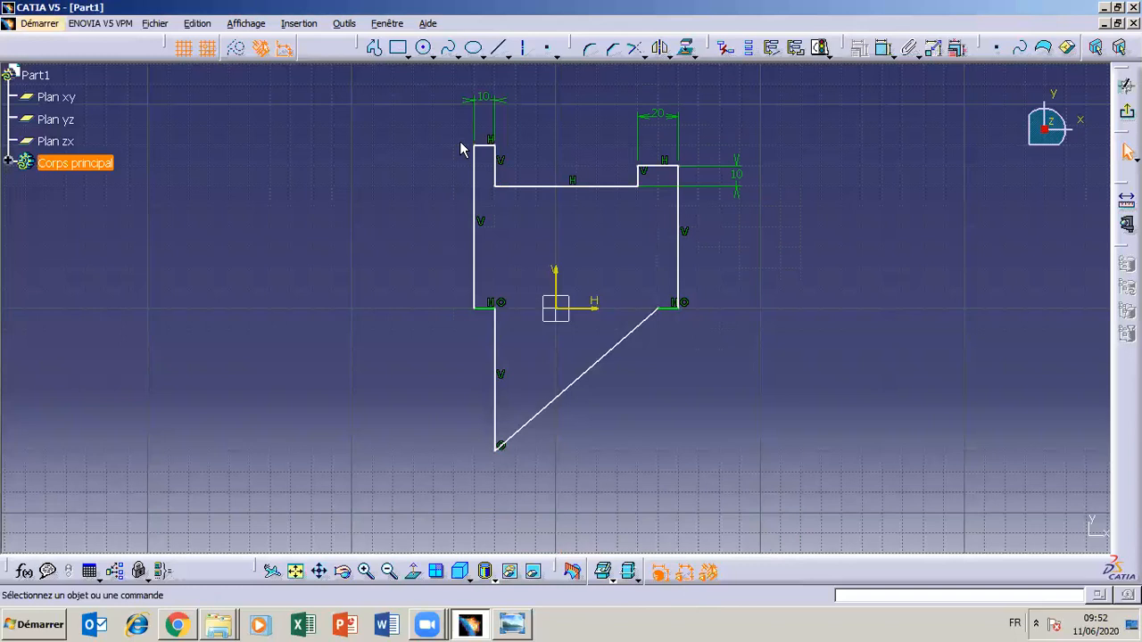
Align the top edges of the left and right ledges with a coincidence constraint
click(490, 147)
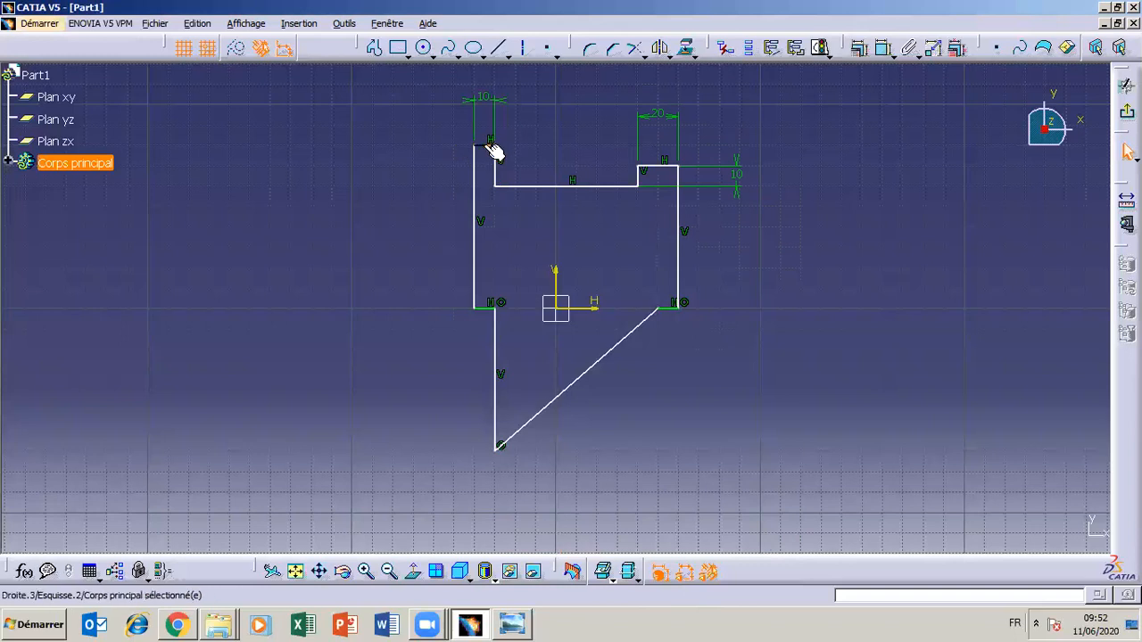
ctrl+click(661, 168)
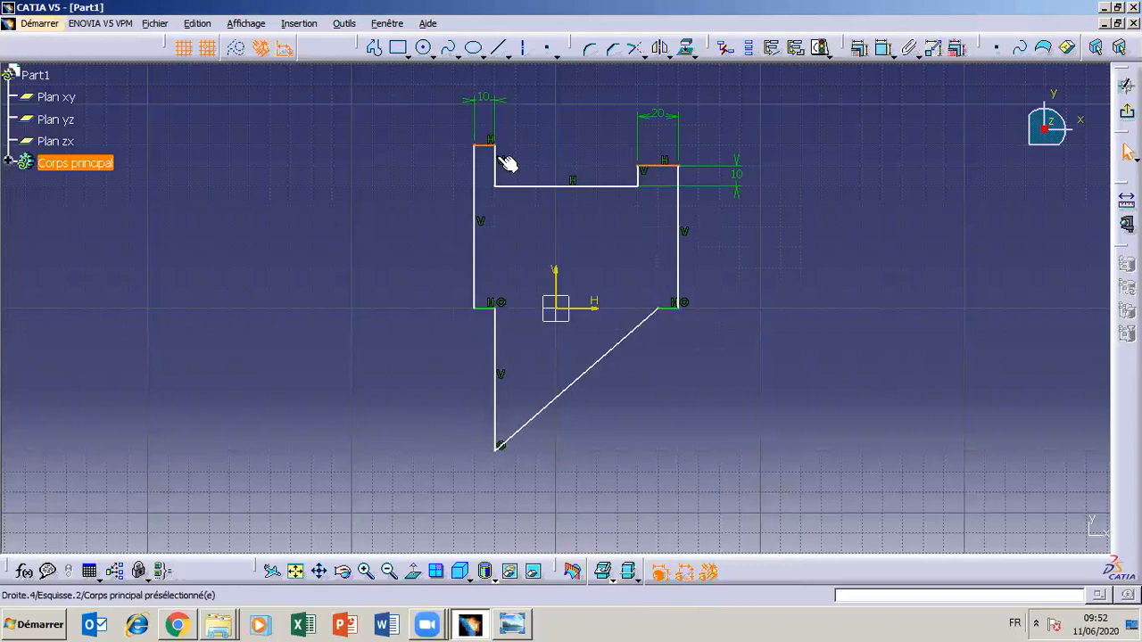
click(523, 173)
click(487, 146)
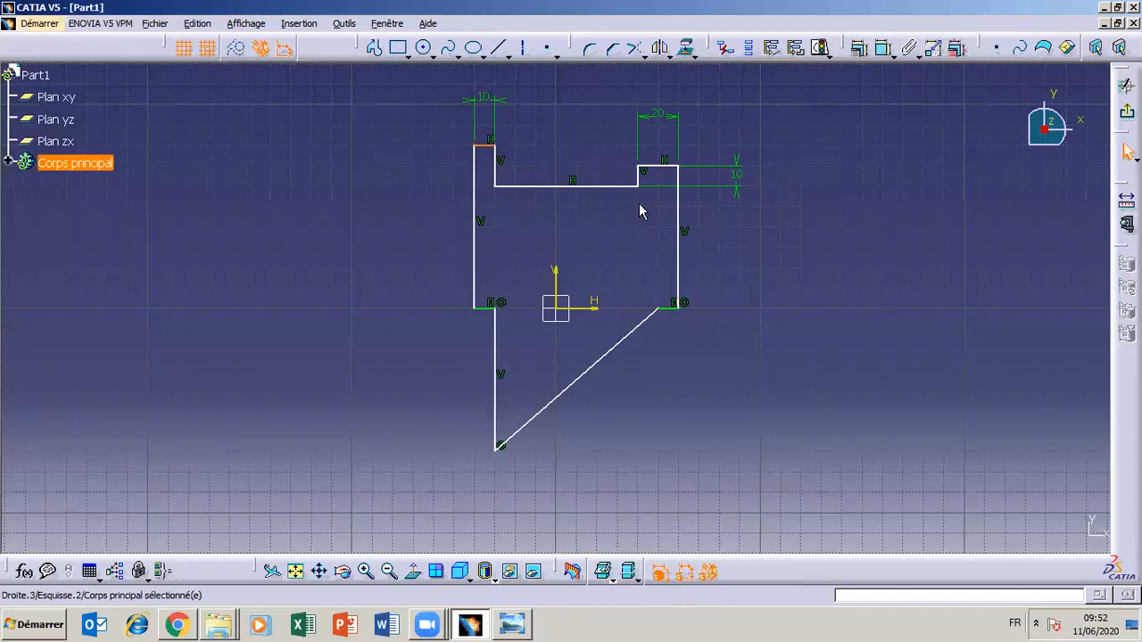
ctrl+click(667, 166)
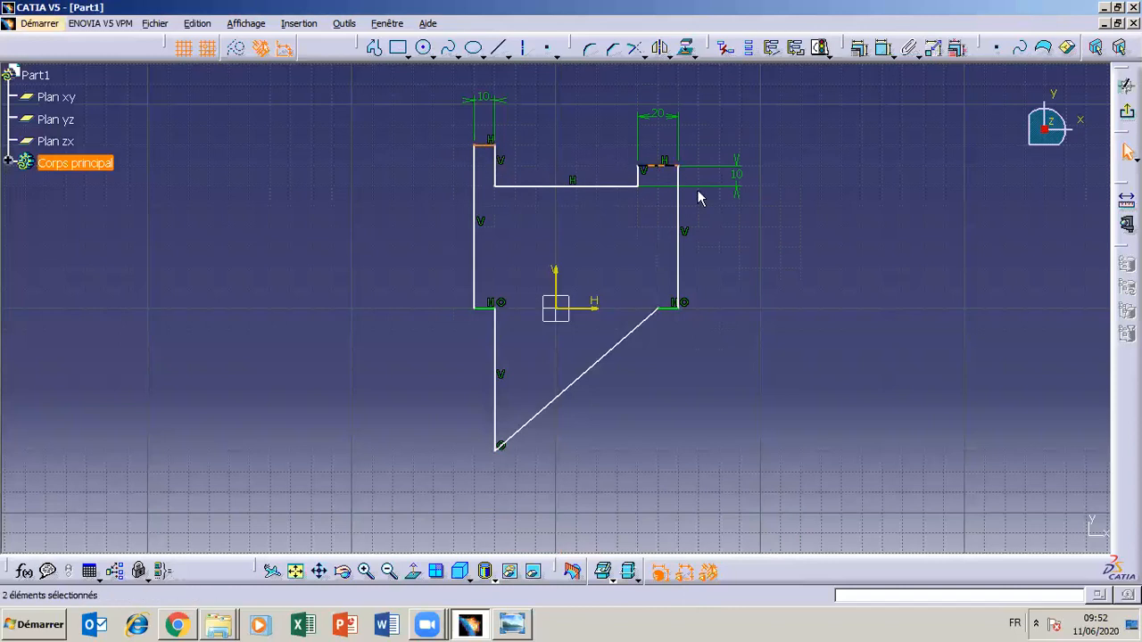
click(862, 53)
click(722, 392)
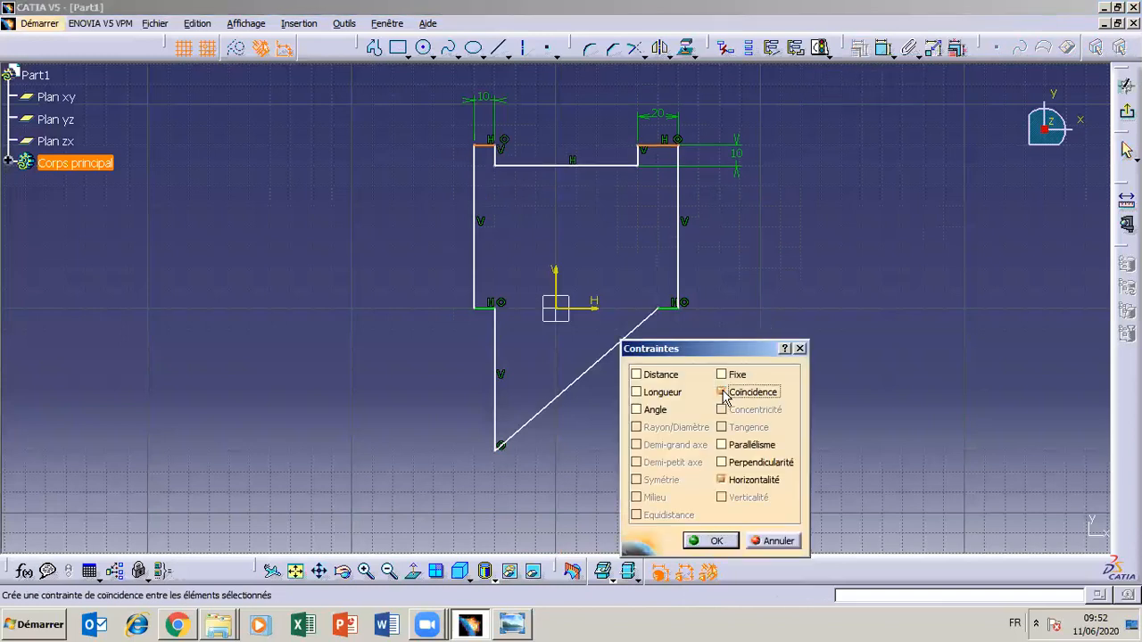
click(715, 542)
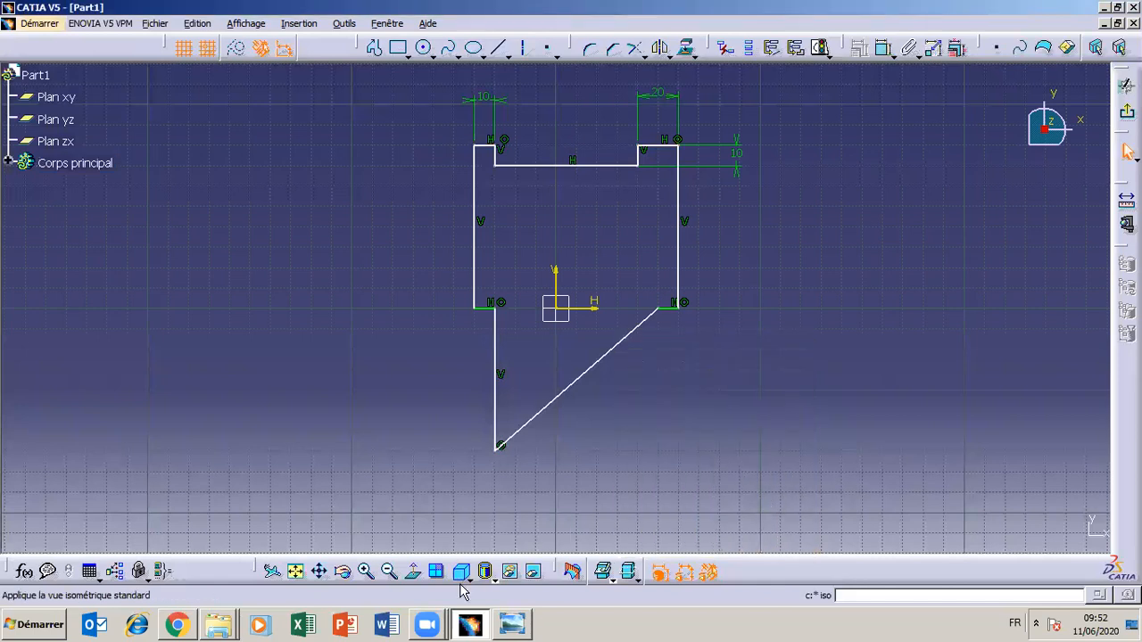
click(512, 624)
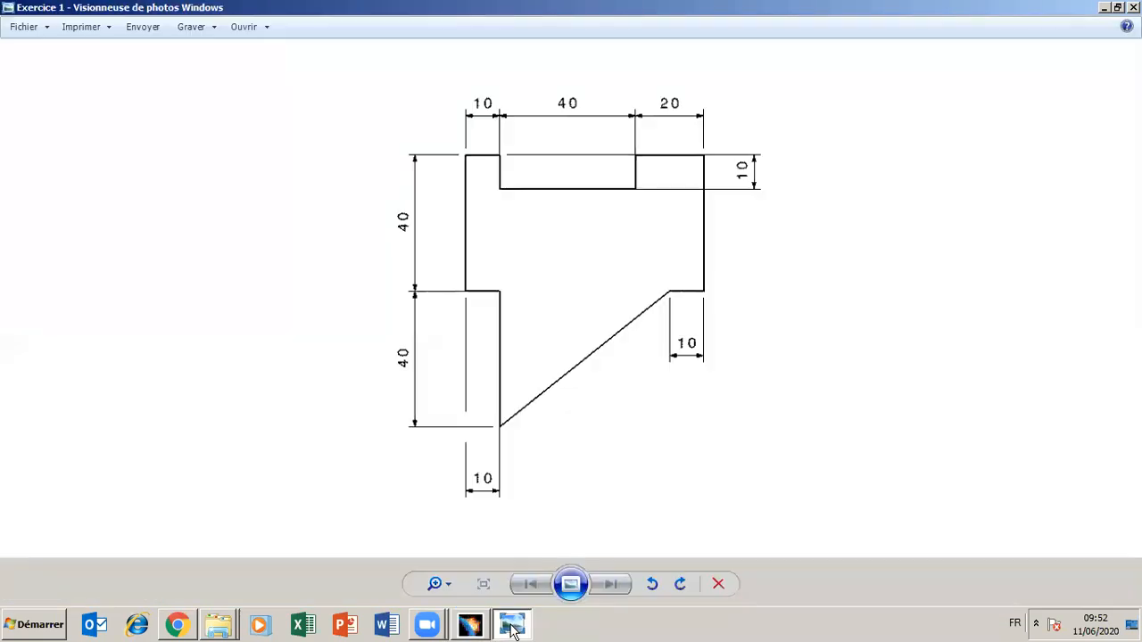
click(512, 625)
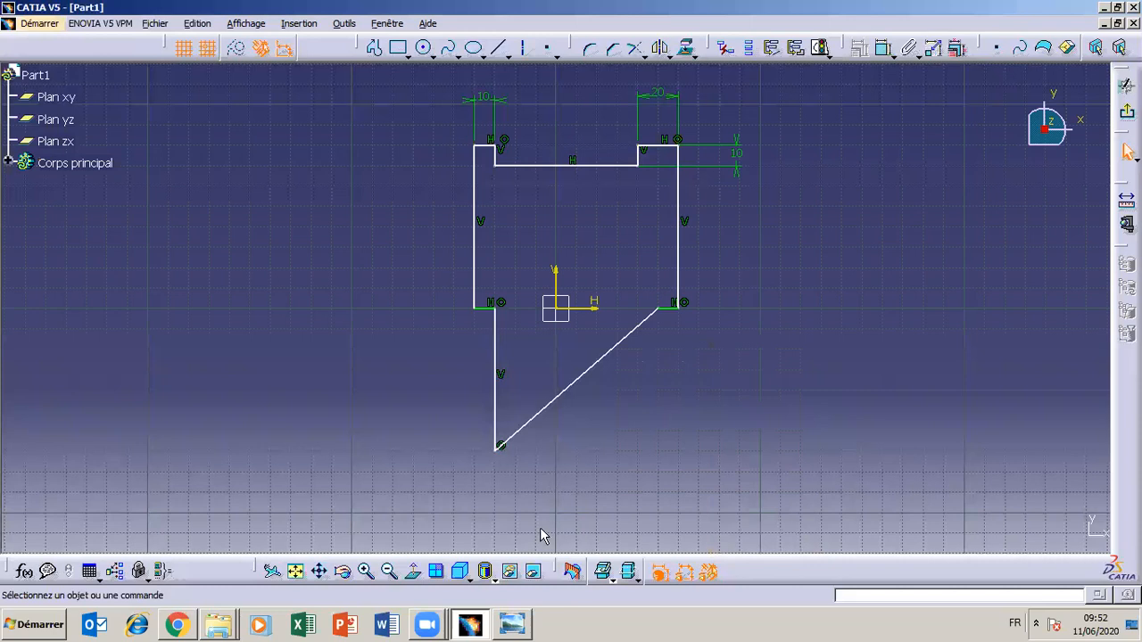
click(883, 50)
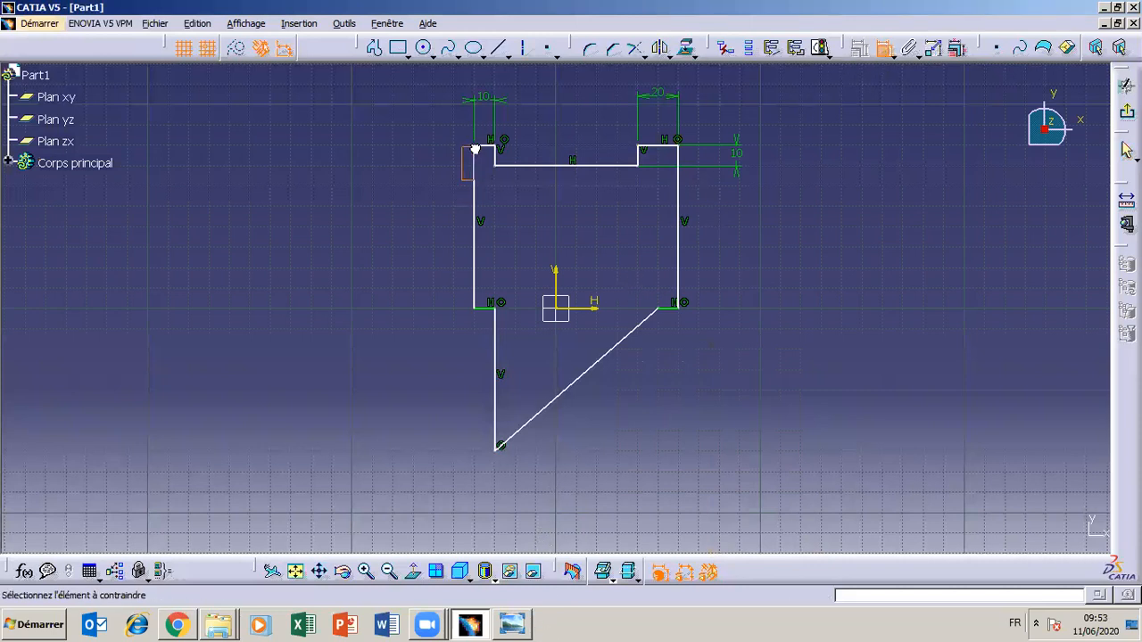
mouse_move(461, 179)
mouse_down()
mouse_move(726, 158)
mouse_move(607, 120)
mouse_move(623, 139)
mouse_up()
click(566, 230)
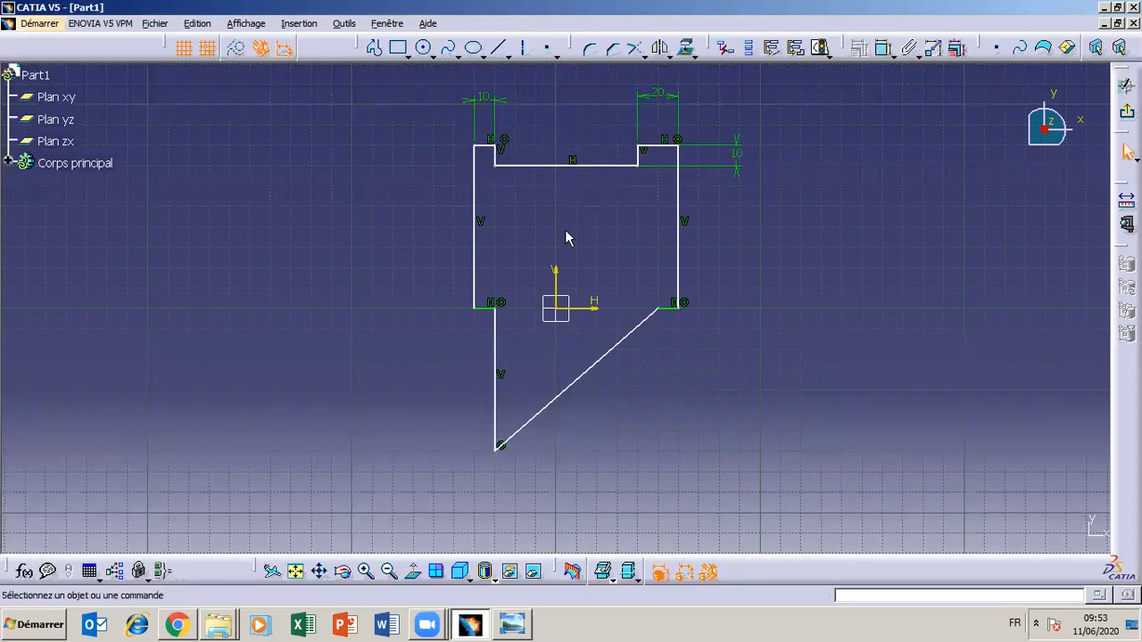
Dimension the vertical distance from the upper-left ledge's top edge to the lower-left horizontal edge and set it to 40 mm
click(883, 50)
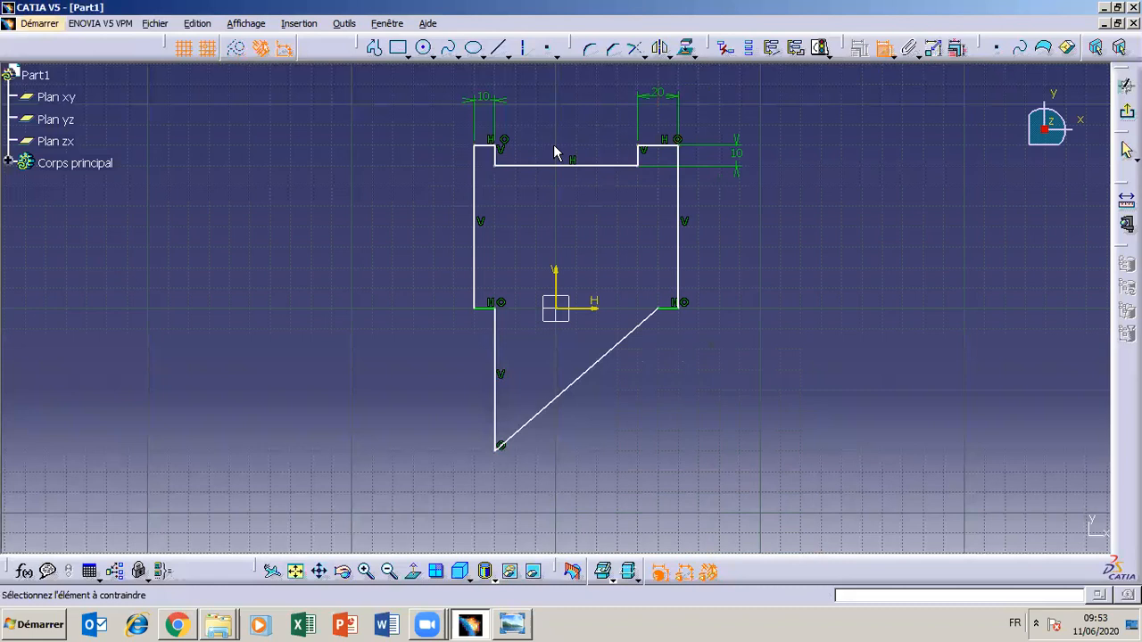
click(474, 150)
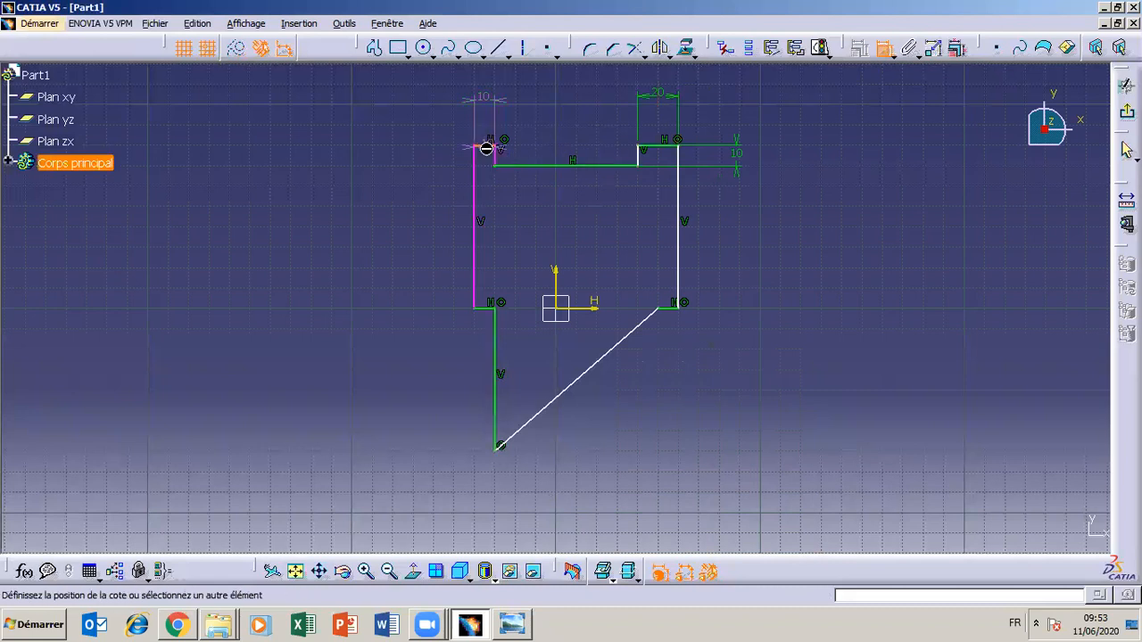
click(492, 307)
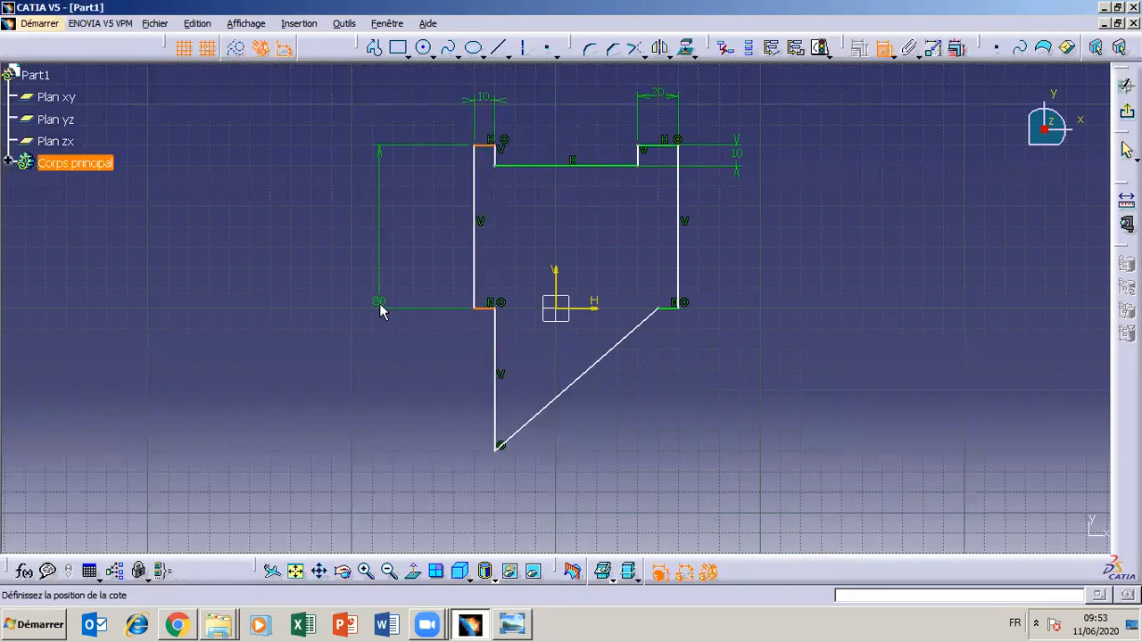
click(379, 227)
double_click(380, 218)
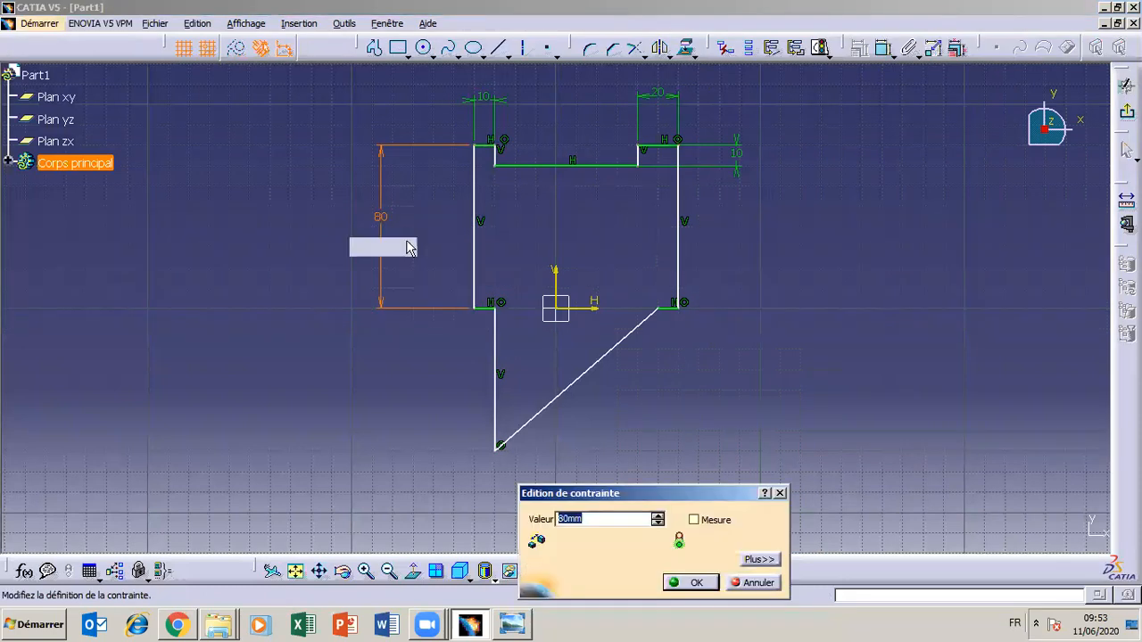
text(40)
key(Return)
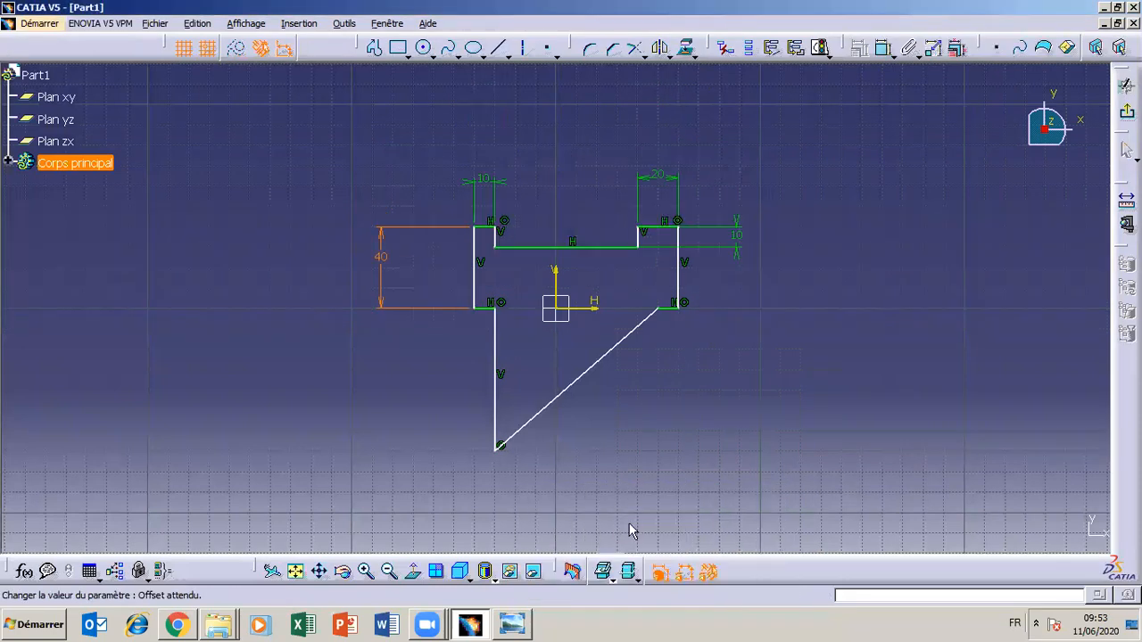
Check the drawing and dimension the vertical distance from the lower-left horizontal edge to the profile's lowest corner, setting it to 40 mm
click(513, 625)
click(513, 627)
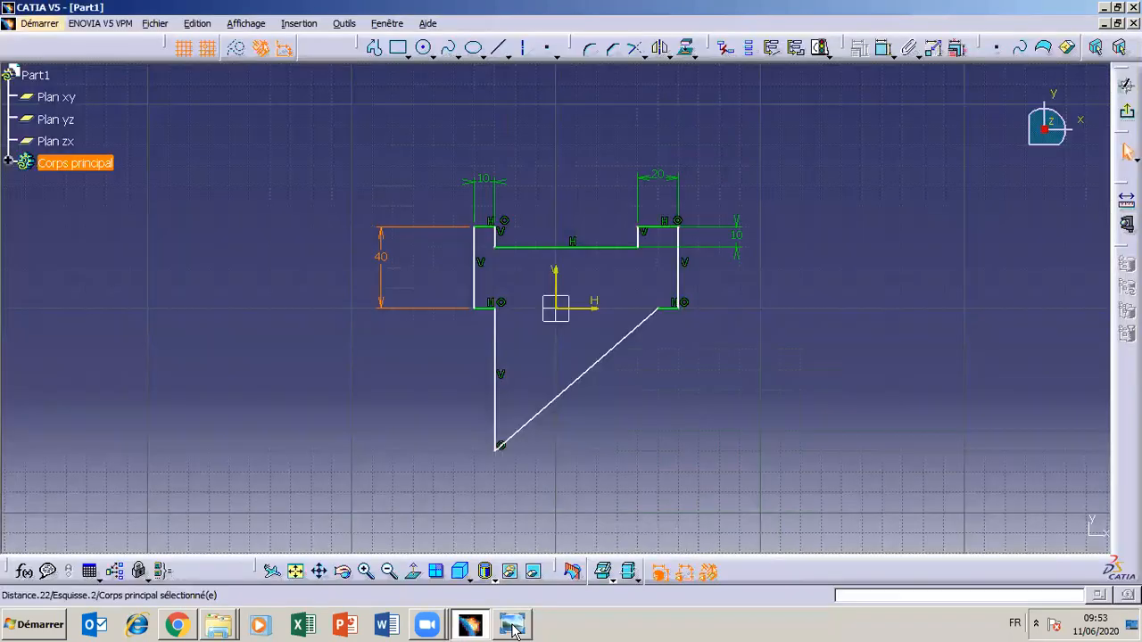
click(883, 47)
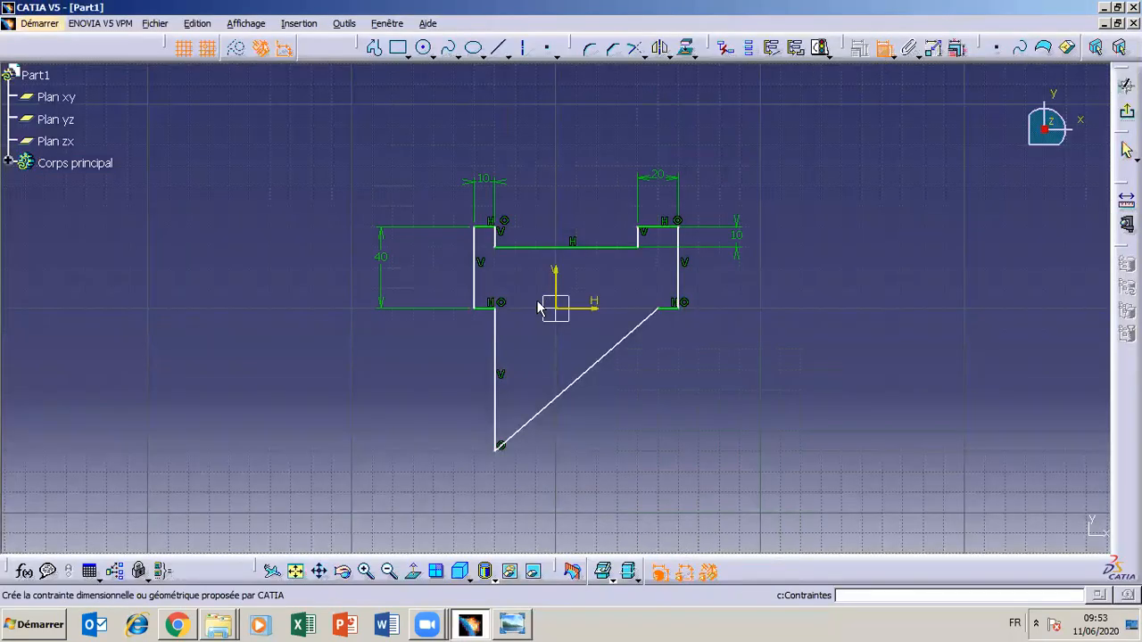
click(486, 309)
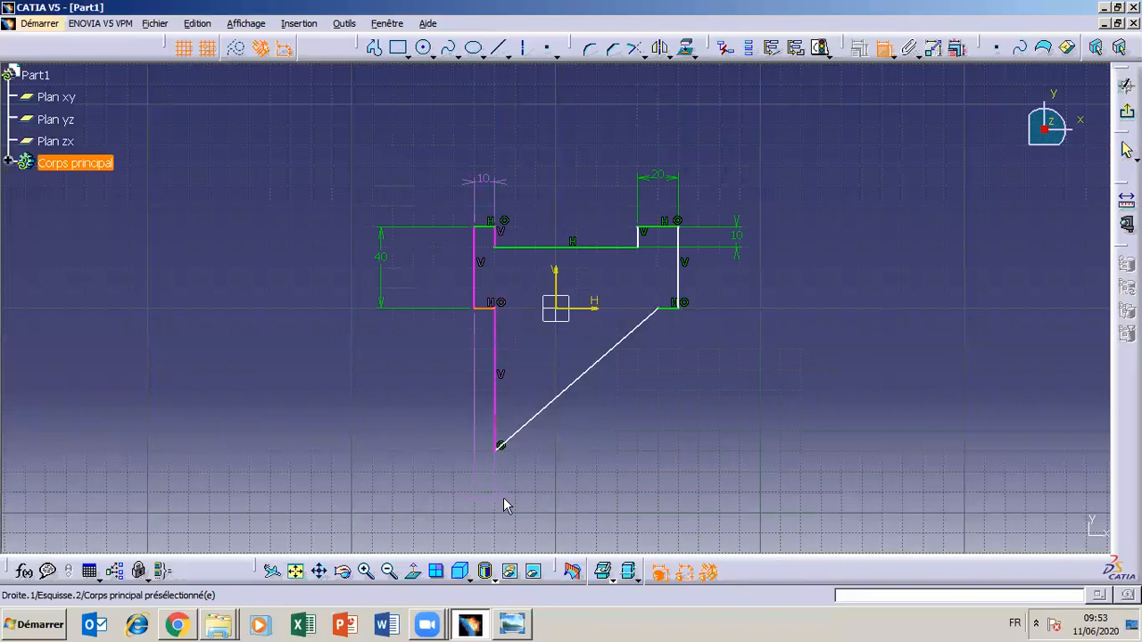
click(499, 449)
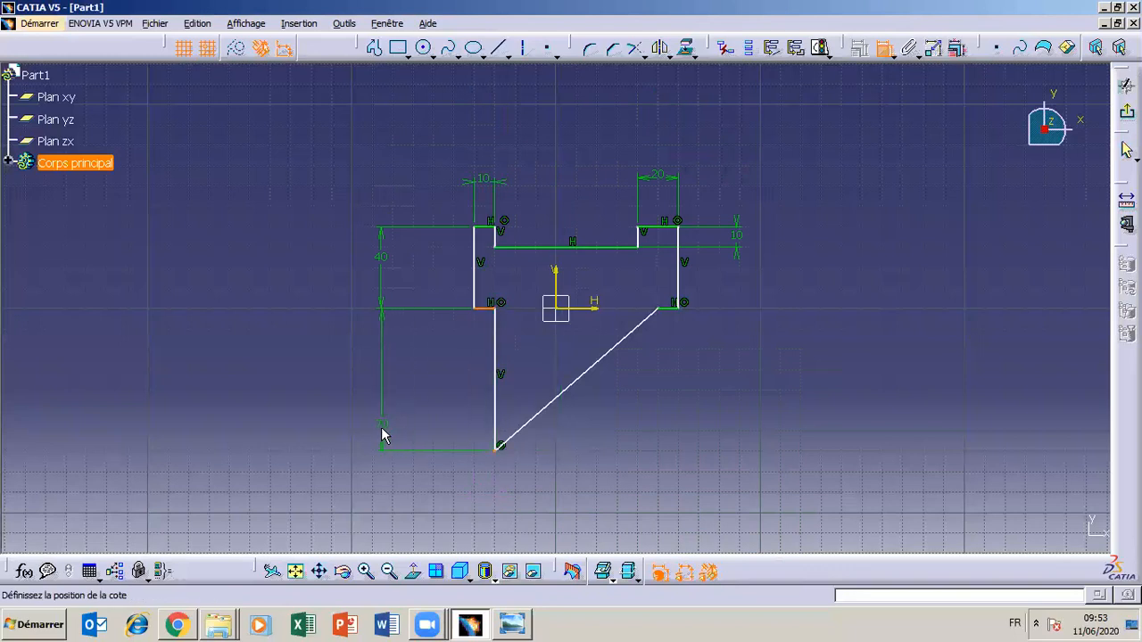
click(380, 435)
double_click(381, 429)
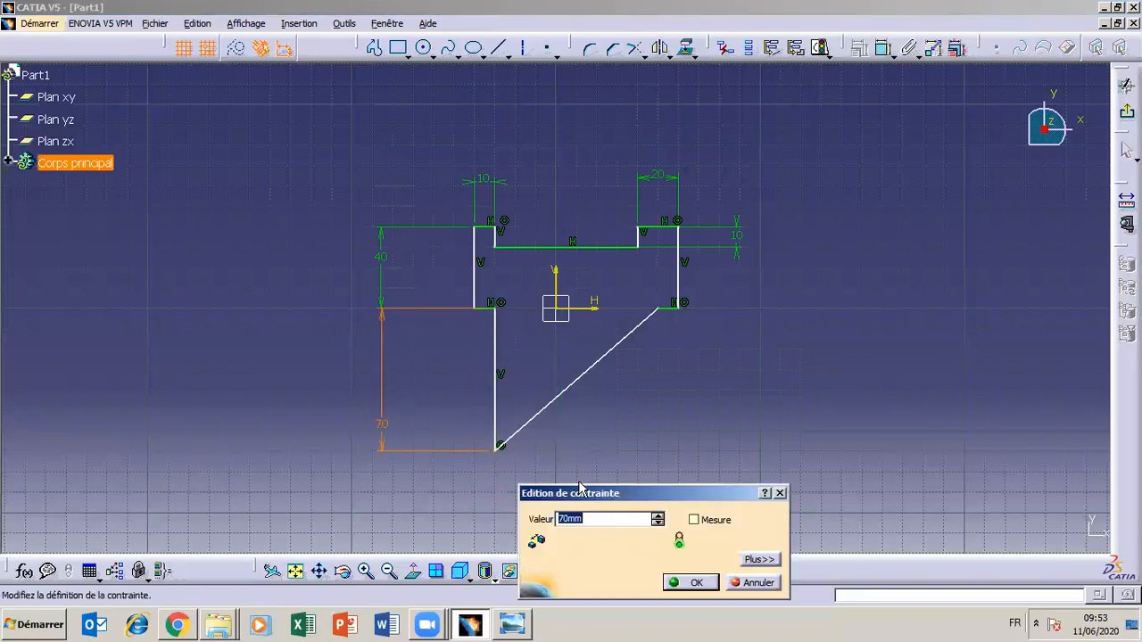
text(40)
click(690, 583)
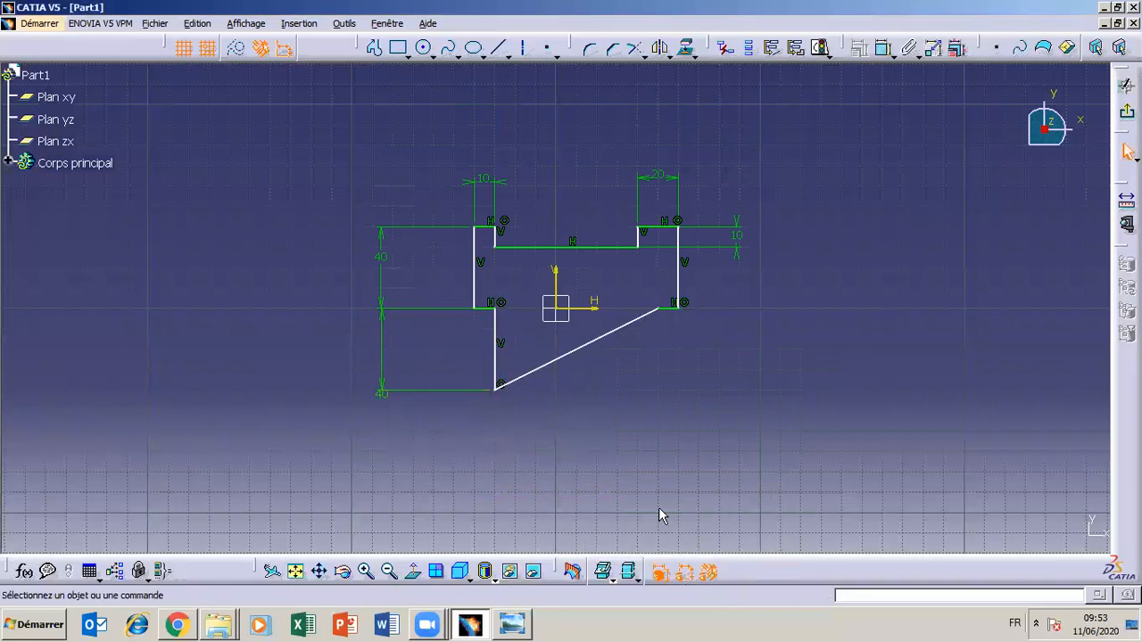
Check the drawing and dimension the length of the lower-right horizontal edge as 10 mm, placing the dimension below the profile
mouse_move(470, 628)
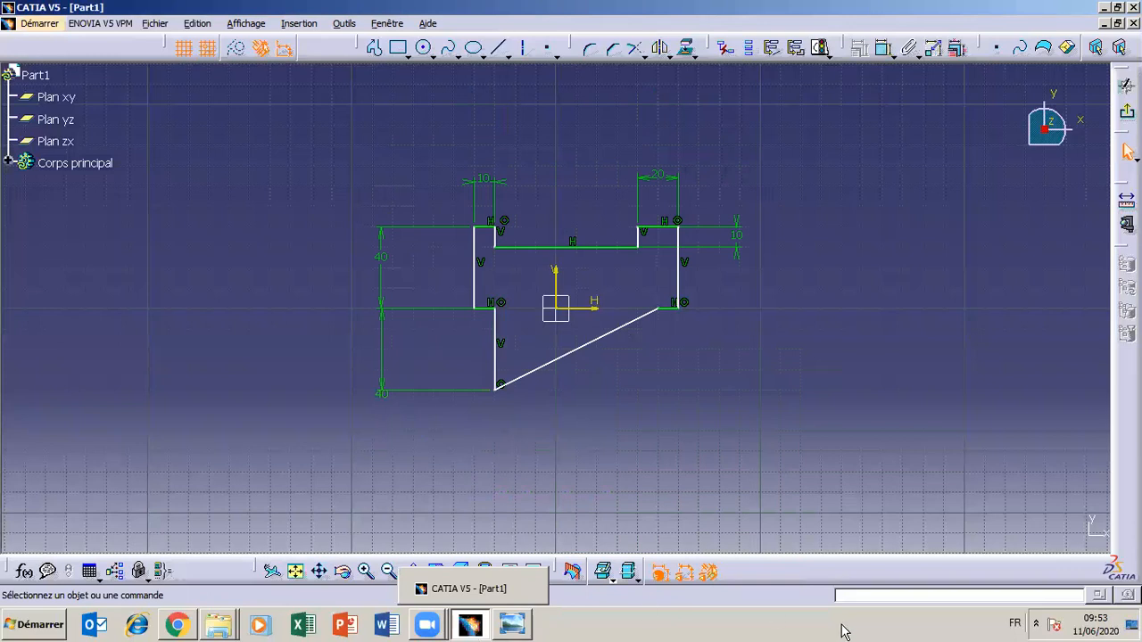
click(526, 630)
click(525, 630)
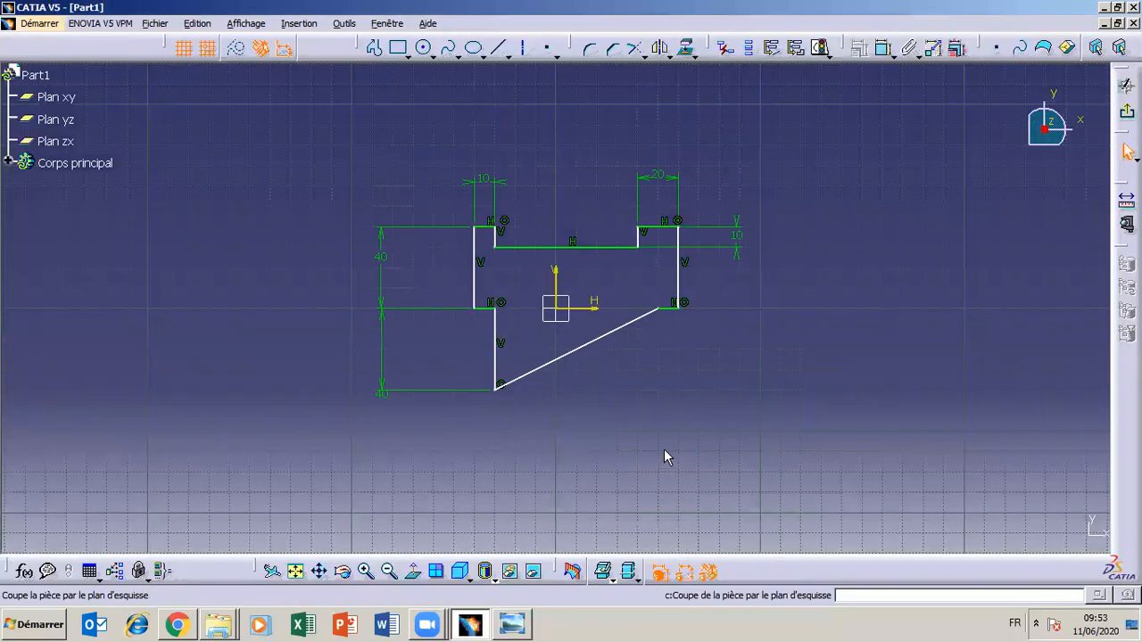
click(883, 49)
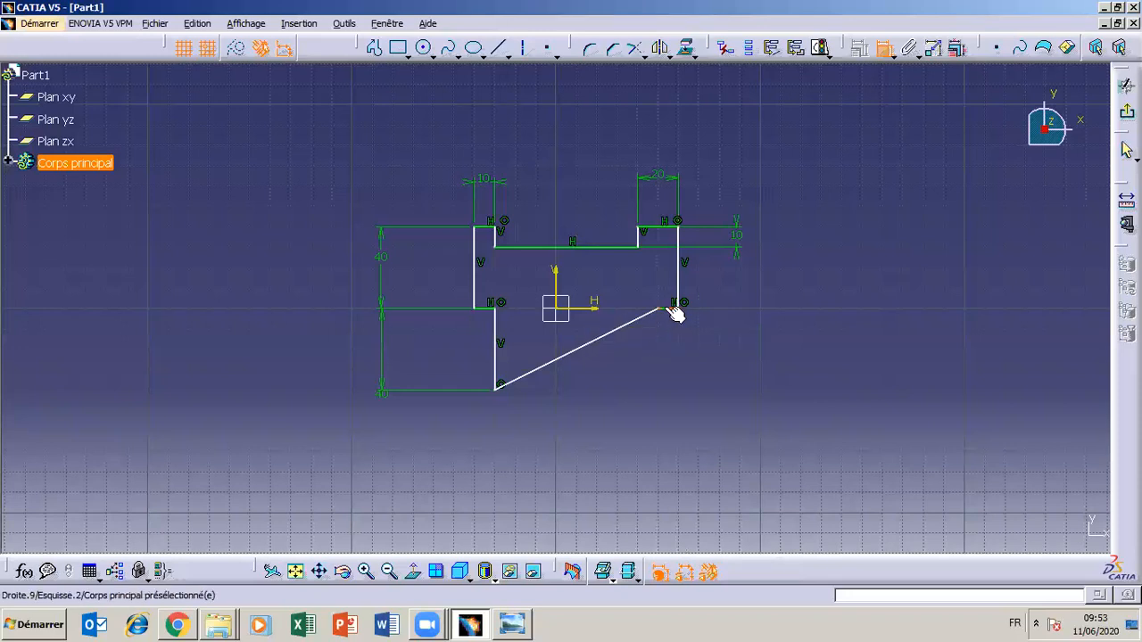
click(665, 333)
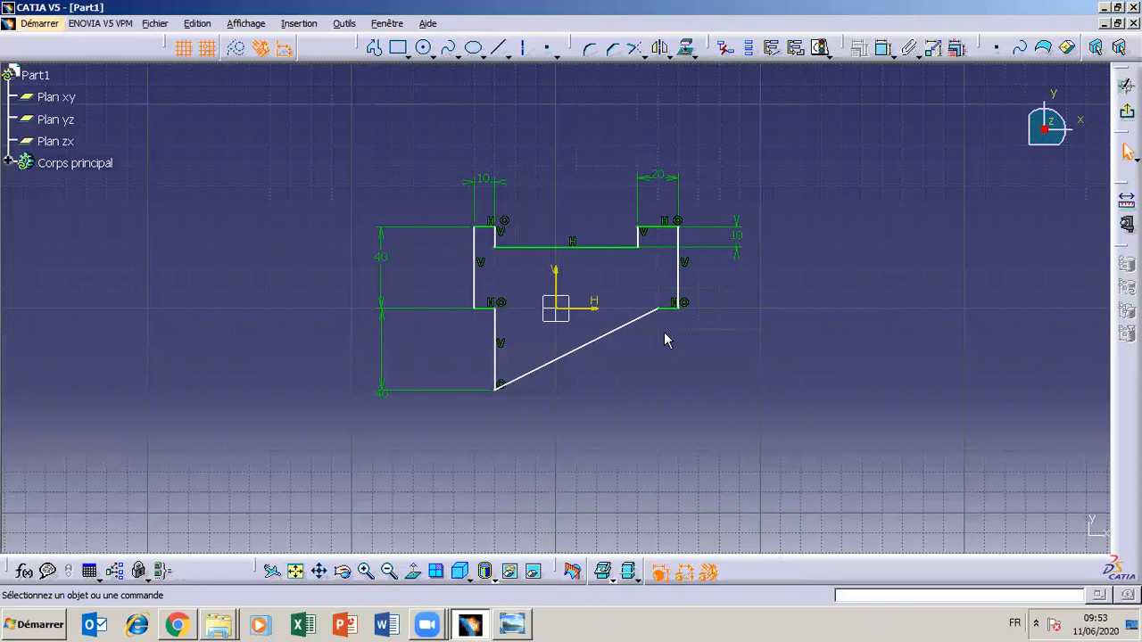
click(885, 50)
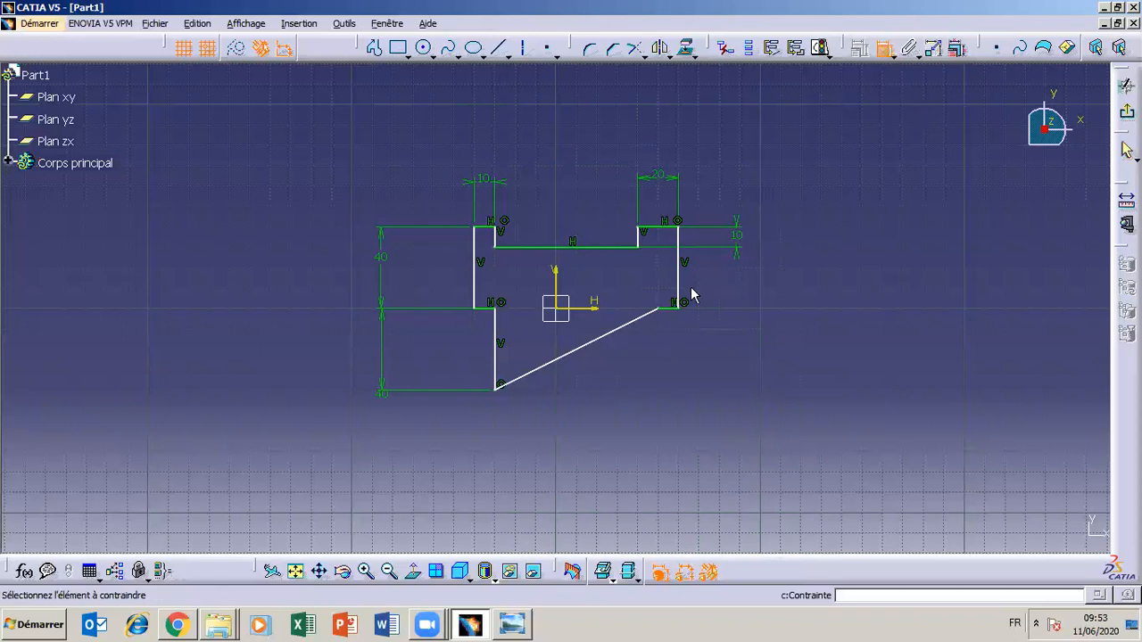
click(668, 308)
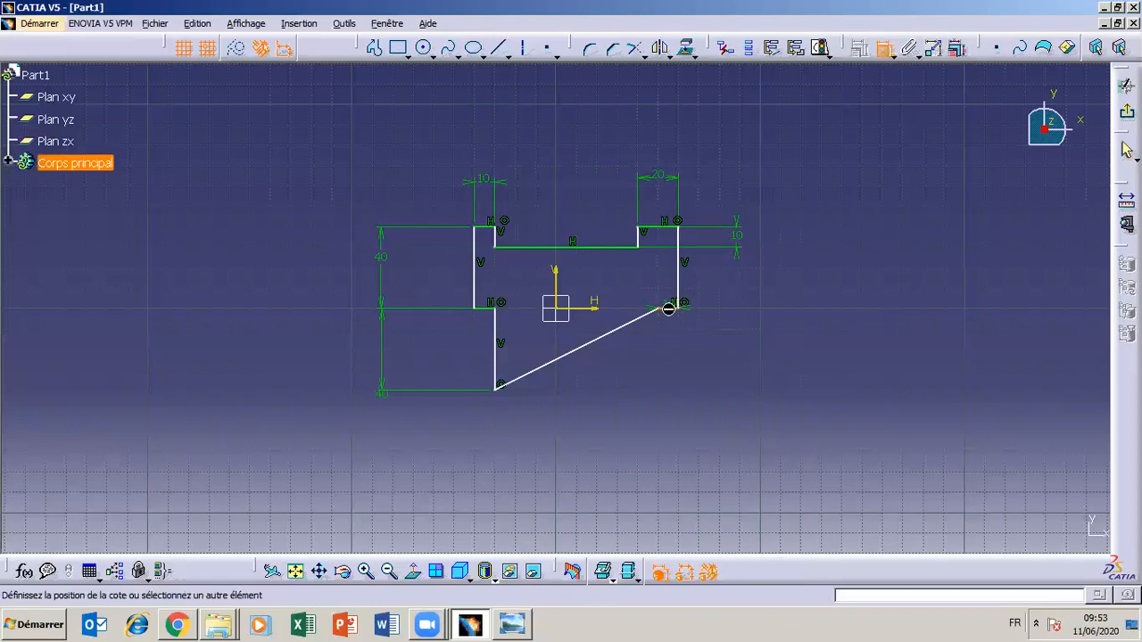
click(669, 412)
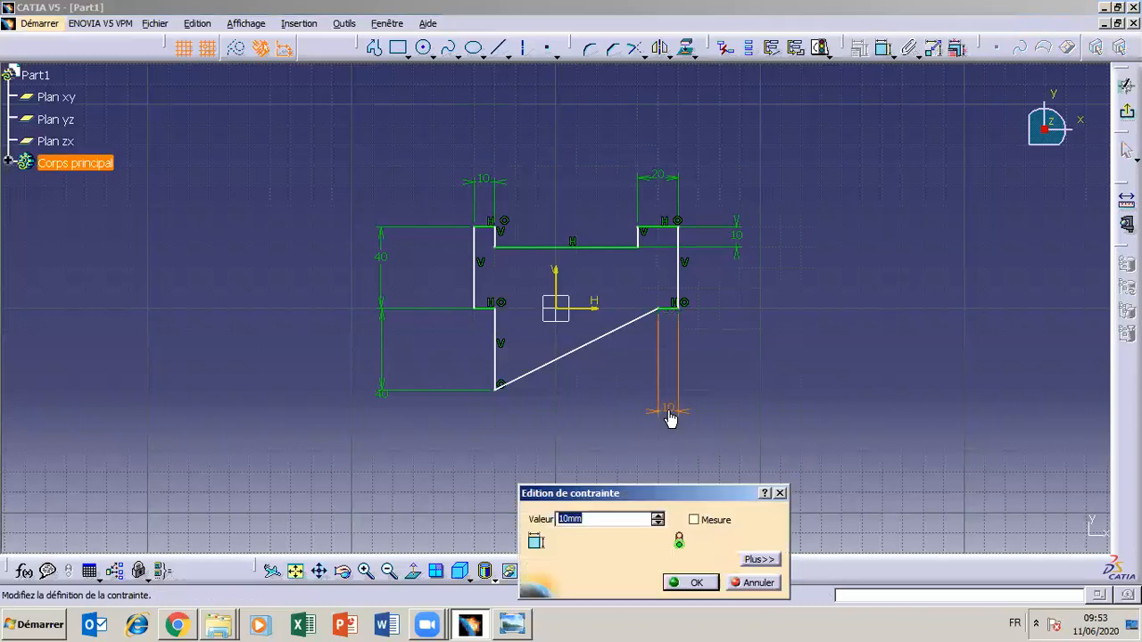
click(687, 581)
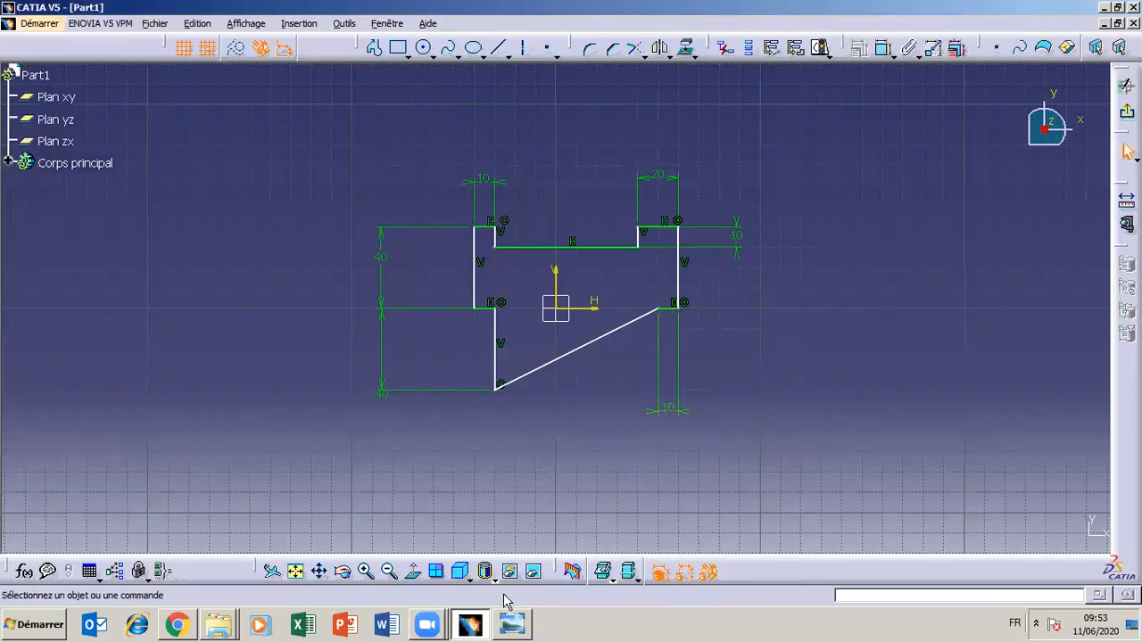
click(512, 624)
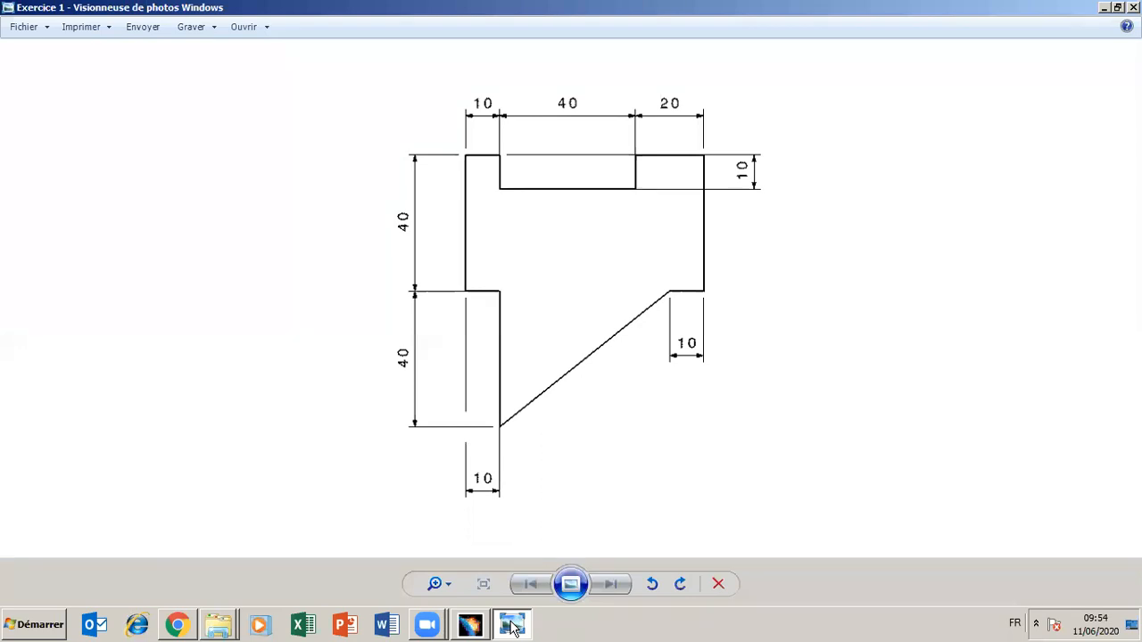
click(512, 624)
click(883, 48)
click(493, 340)
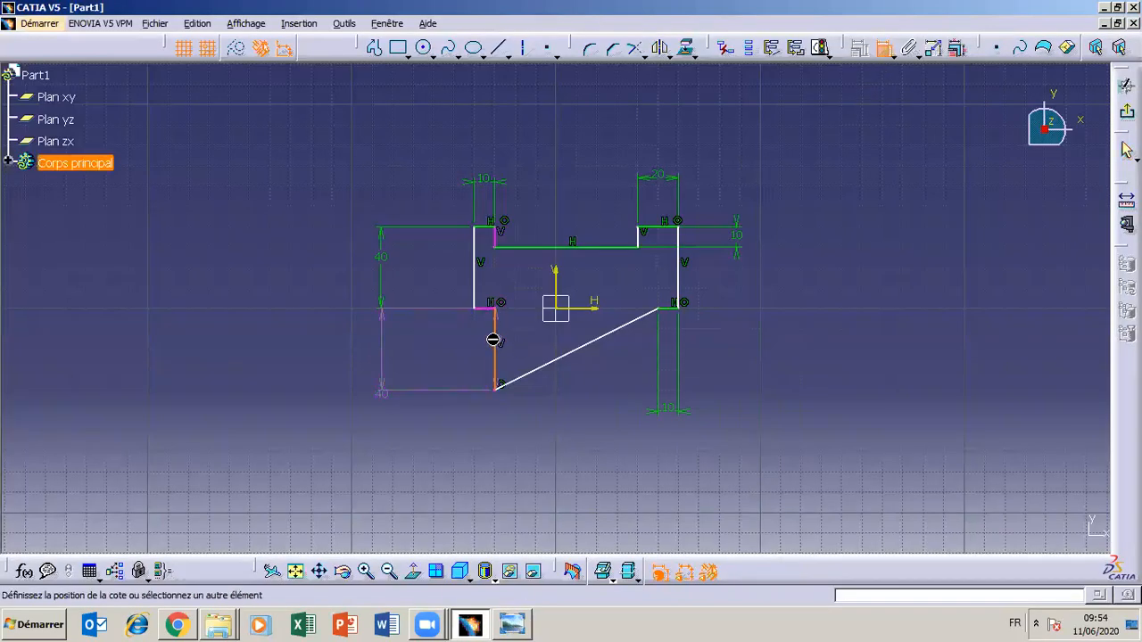
click(478, 285)
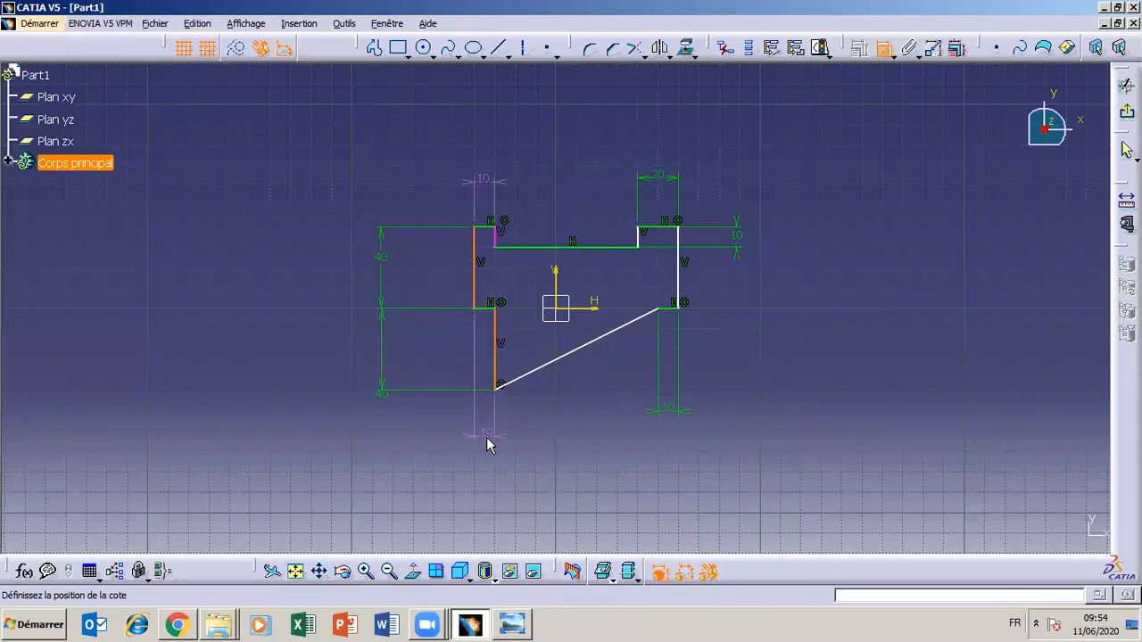
key(Escape)
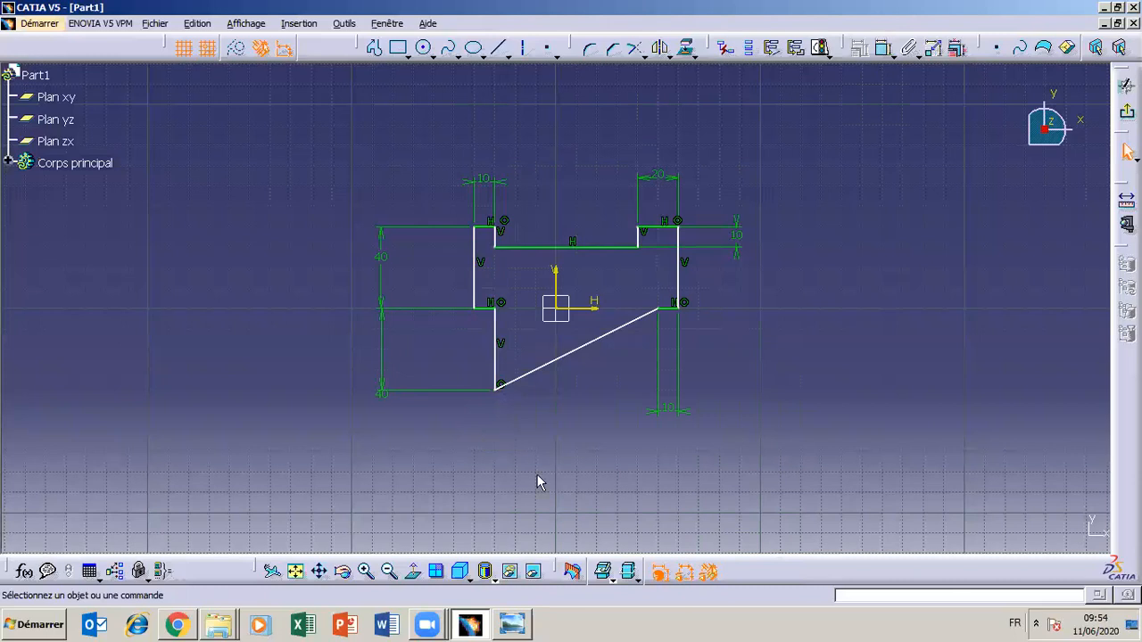
Try a horizontal distance dimension between the left outer edge and the lower vertical edge, and delete it
click(512, 625)
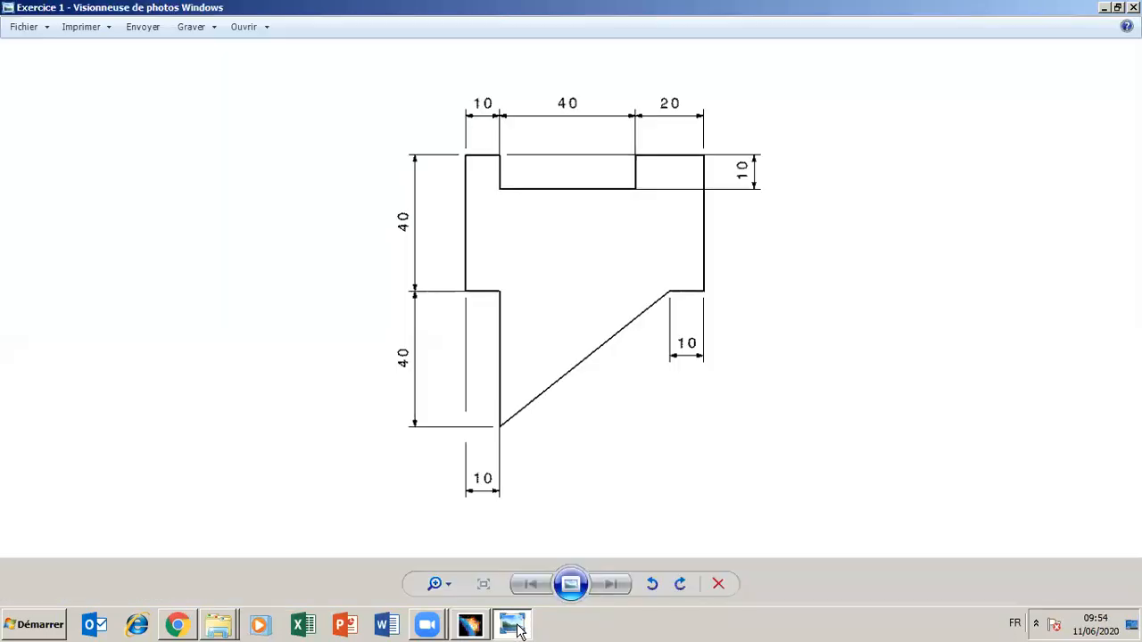
click(516, 626)
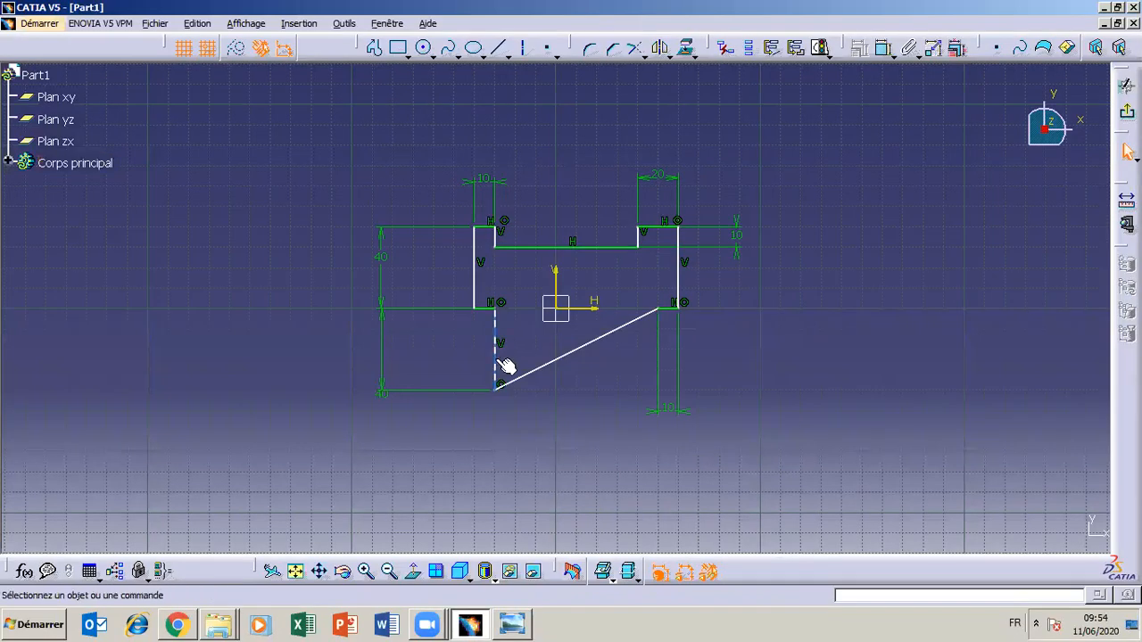
click(883, 48)
click(498, 348)
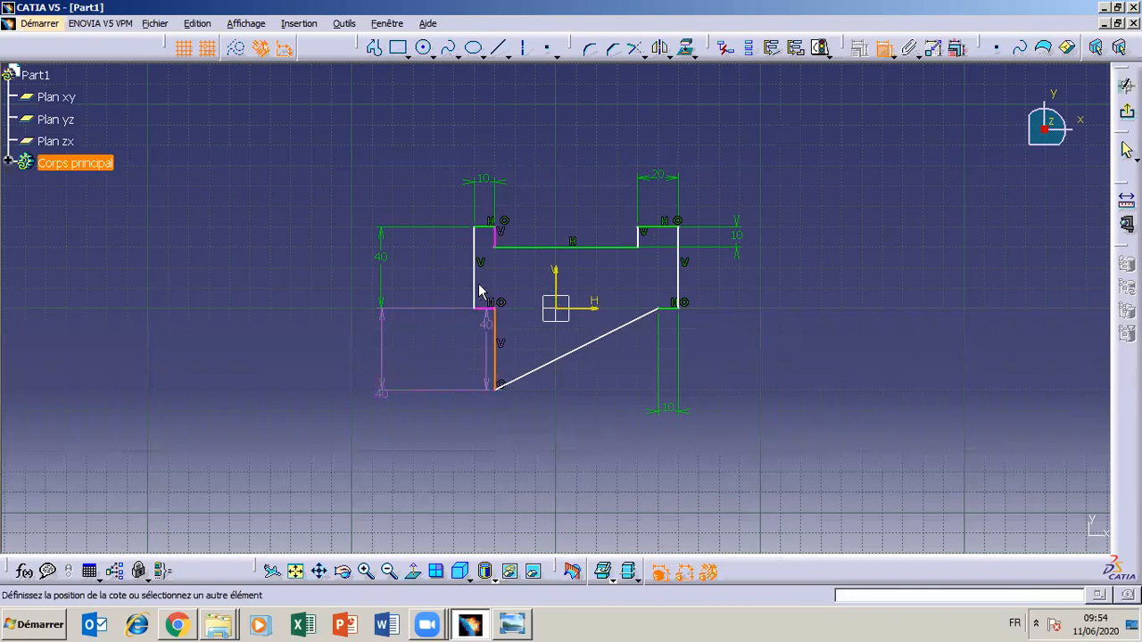
click(476, 286)
click(474, 437)
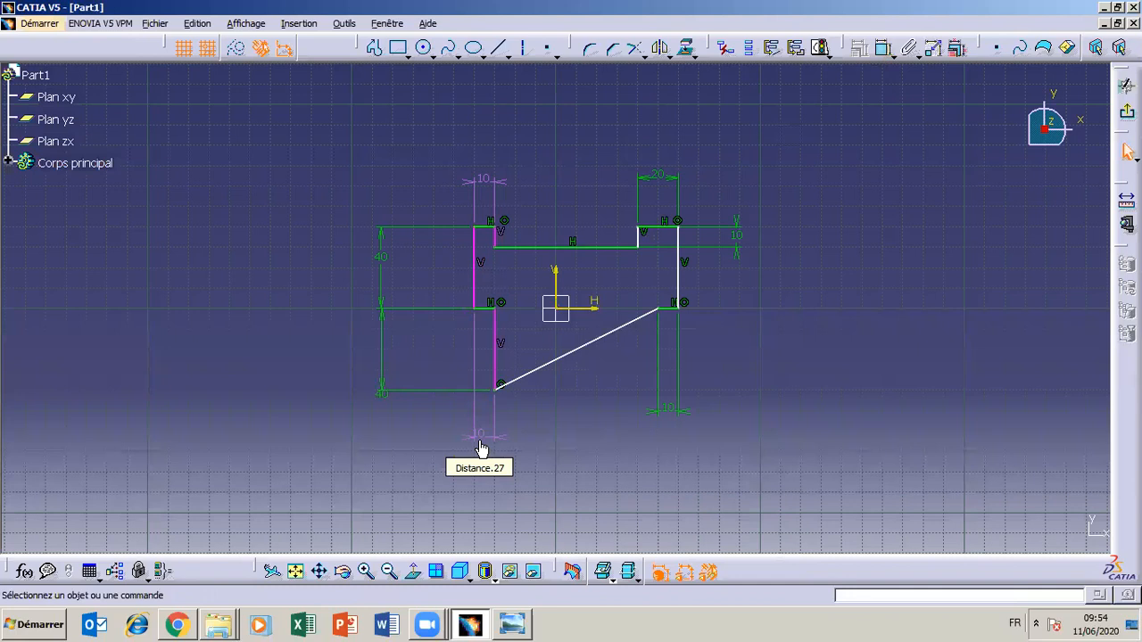
click(479, 439)
key(Delete)
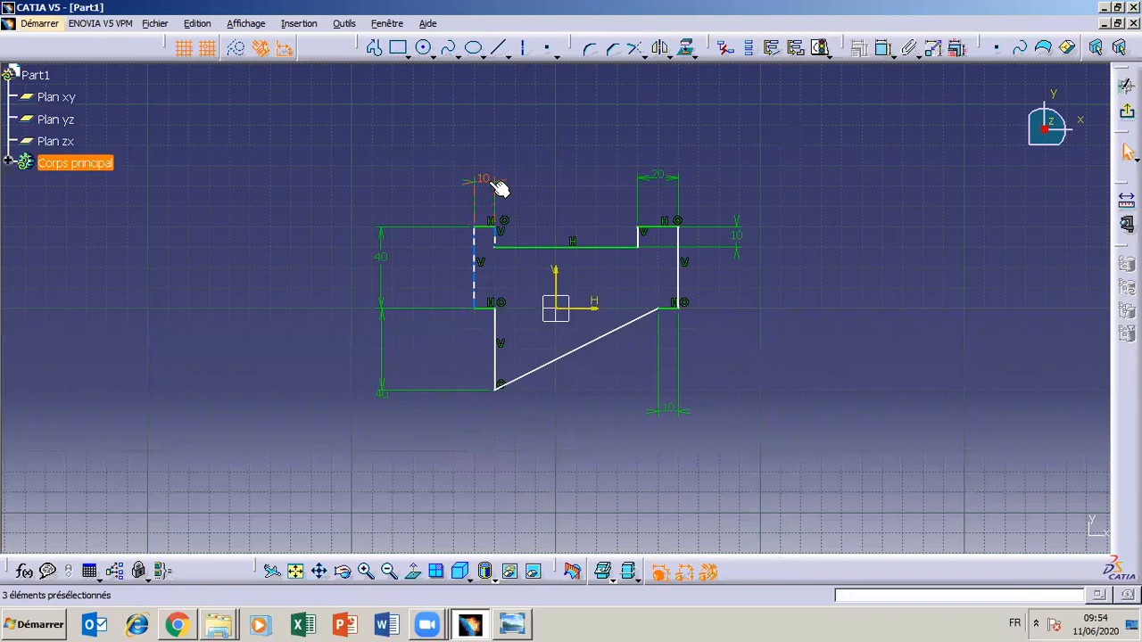
click(501, 249)
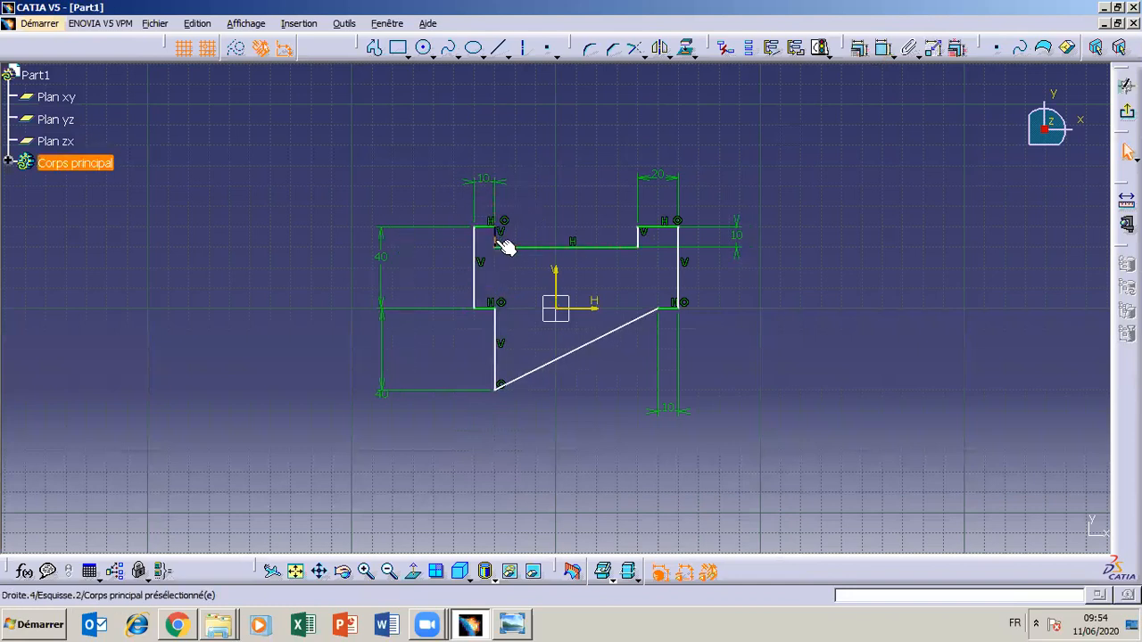
mouse_move(505, 372)
mouse_down()
mouse_move(488, 361)
mouse_move(506, 359)
mouse_up()
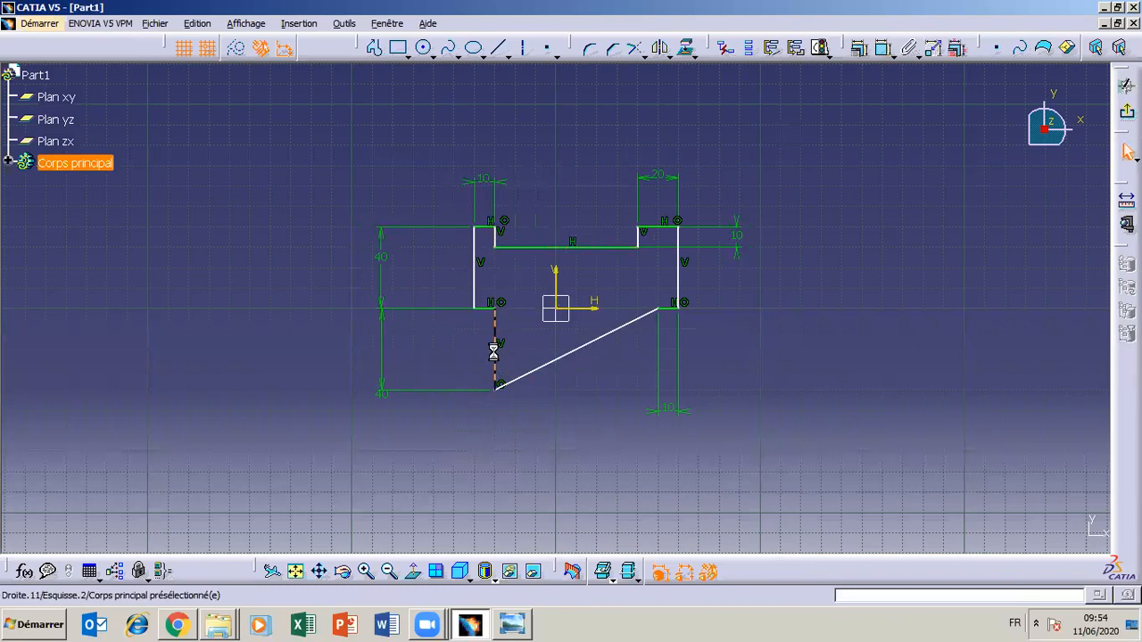
click(477, 285)
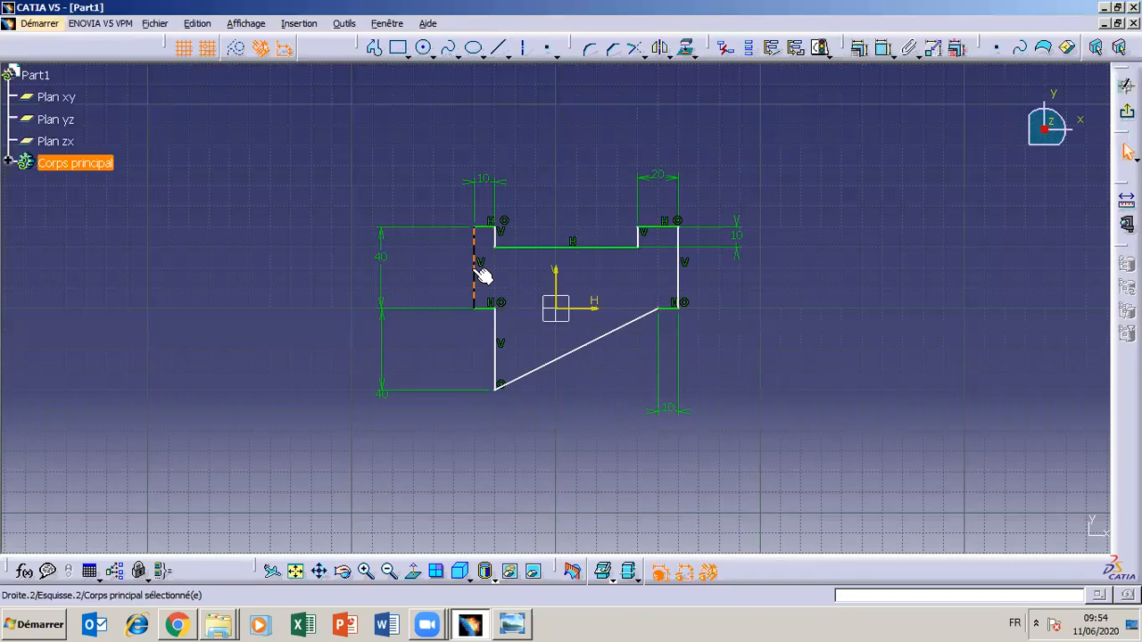
click(504, 246)
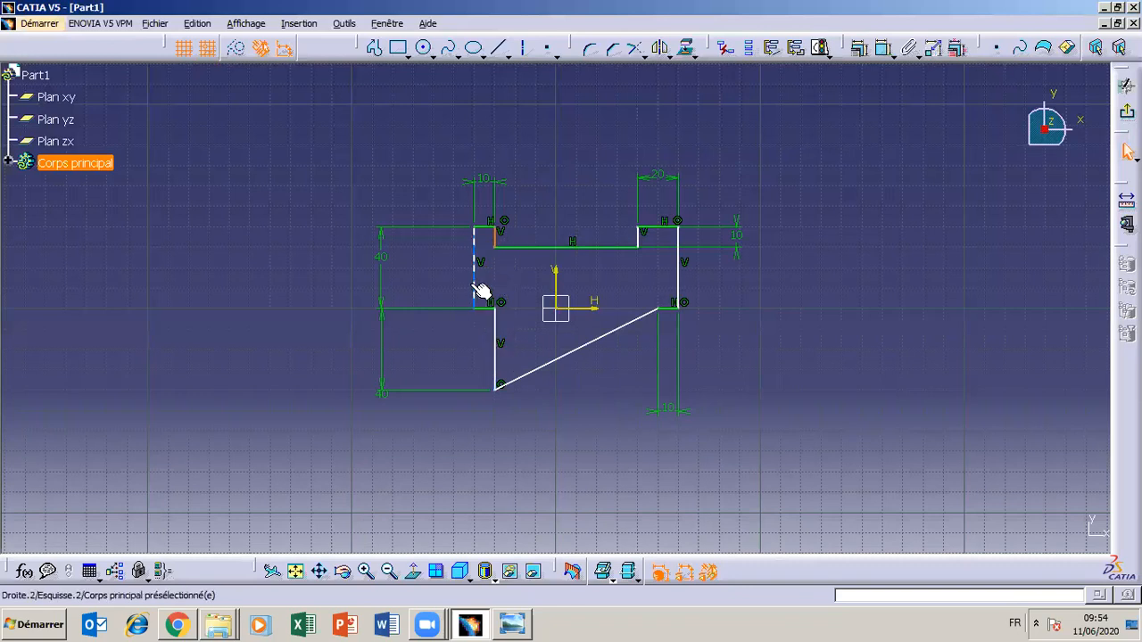
click(499, 350)
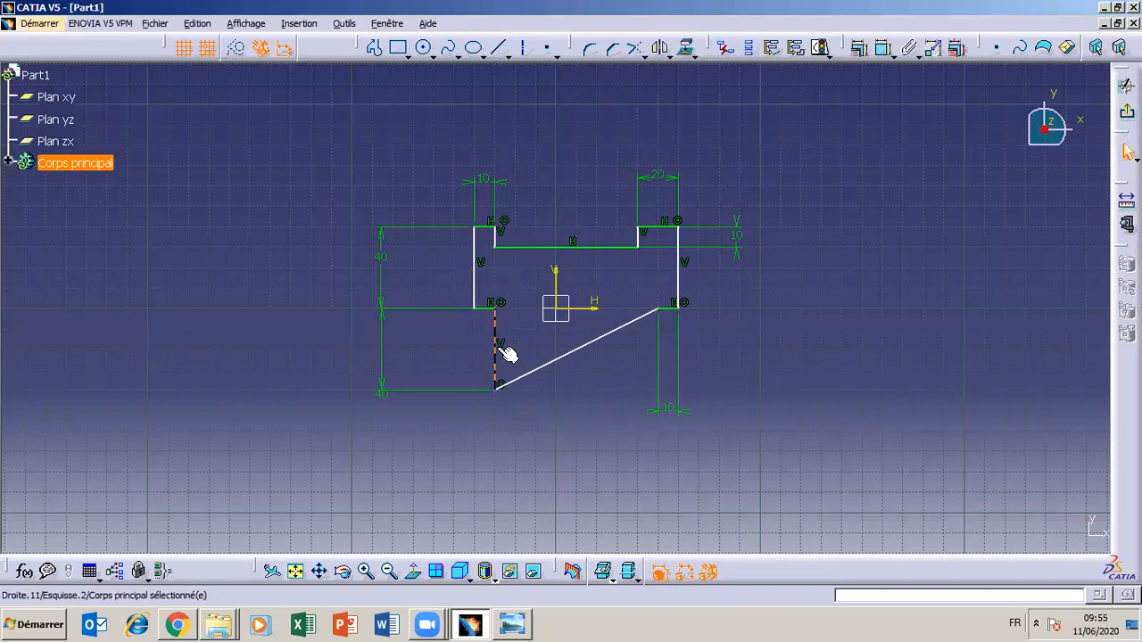
click(842, 86)
Try the left offset dimension between the outer edge and the lower vertical edge again, placed further below the profile, and delete it
click(883, 49)
click(473, 277)
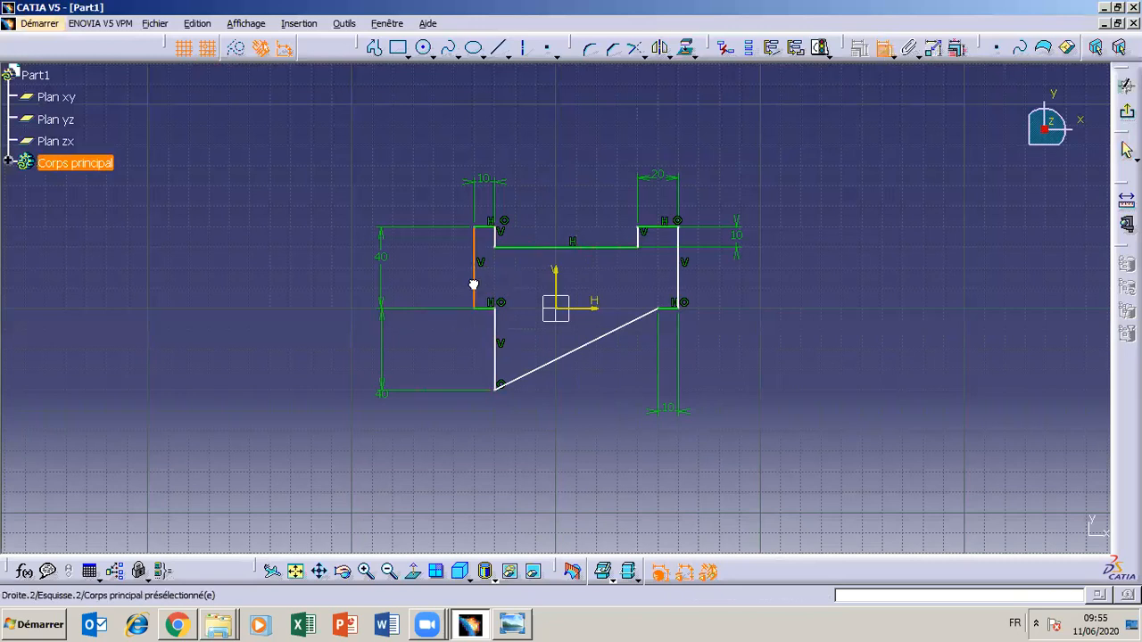
click(497, 378)
click(494, 475)
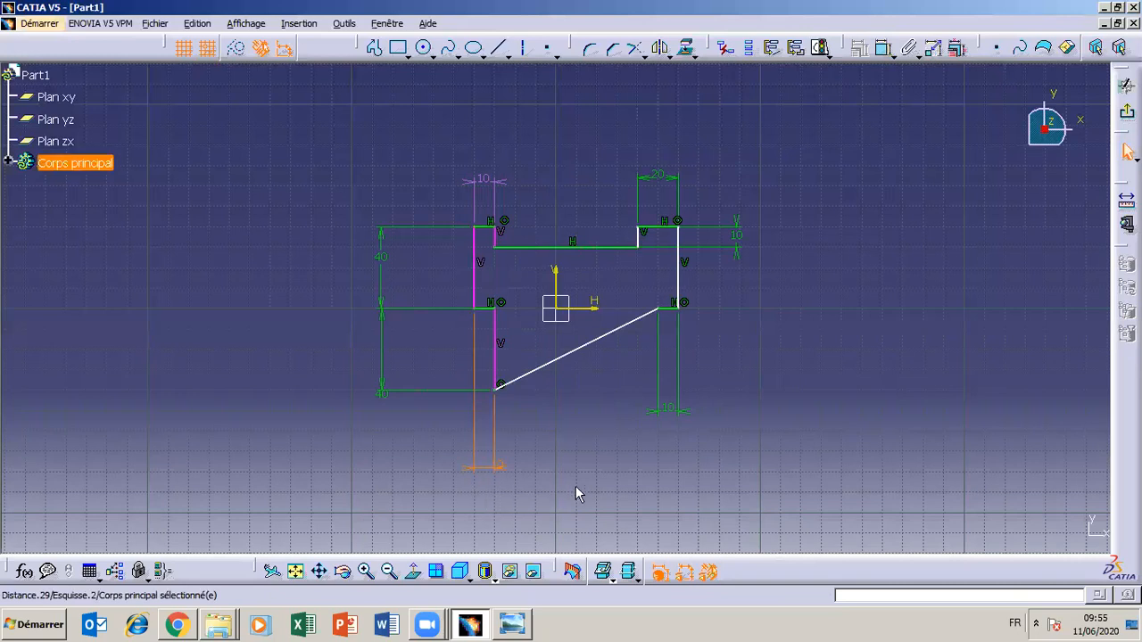
key(Delete)
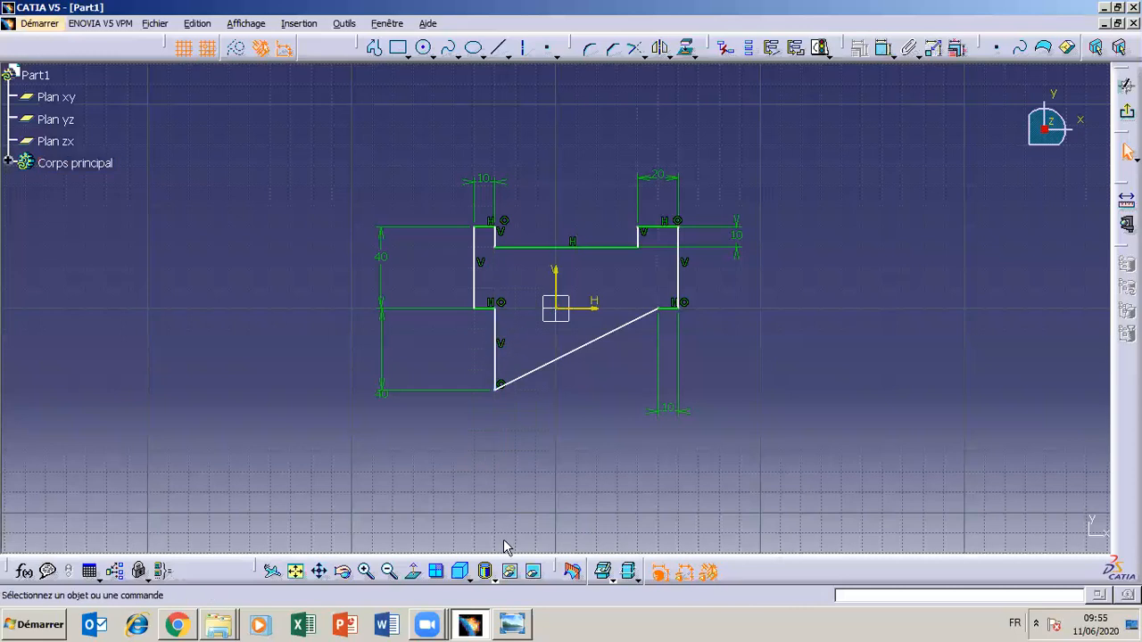
Check the drawing and shift the profile's left portion about 10 mm toward the vertical axis by its upper short vertical edge
click(511, 625)
click(523, 627)
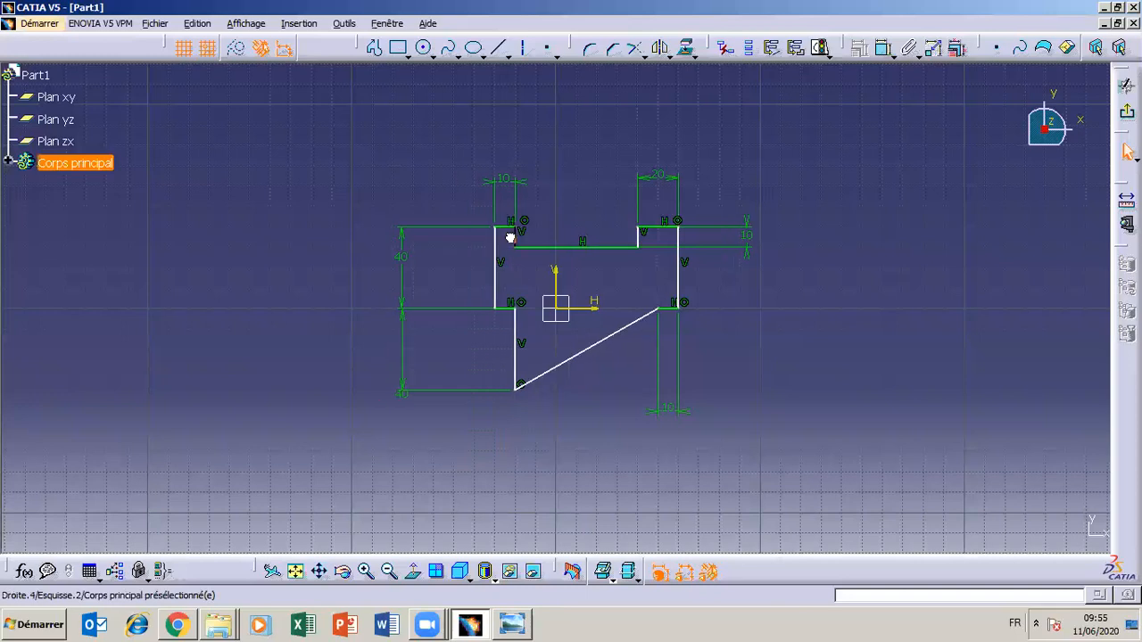
drag(504, 234, 518, 270)
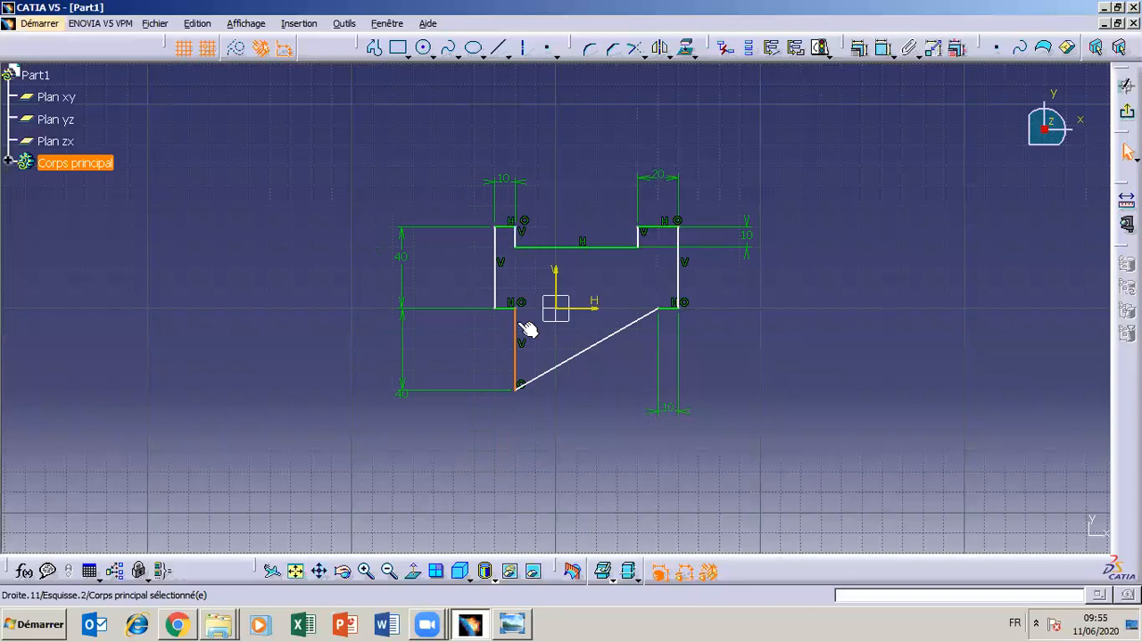
click(524, 371)
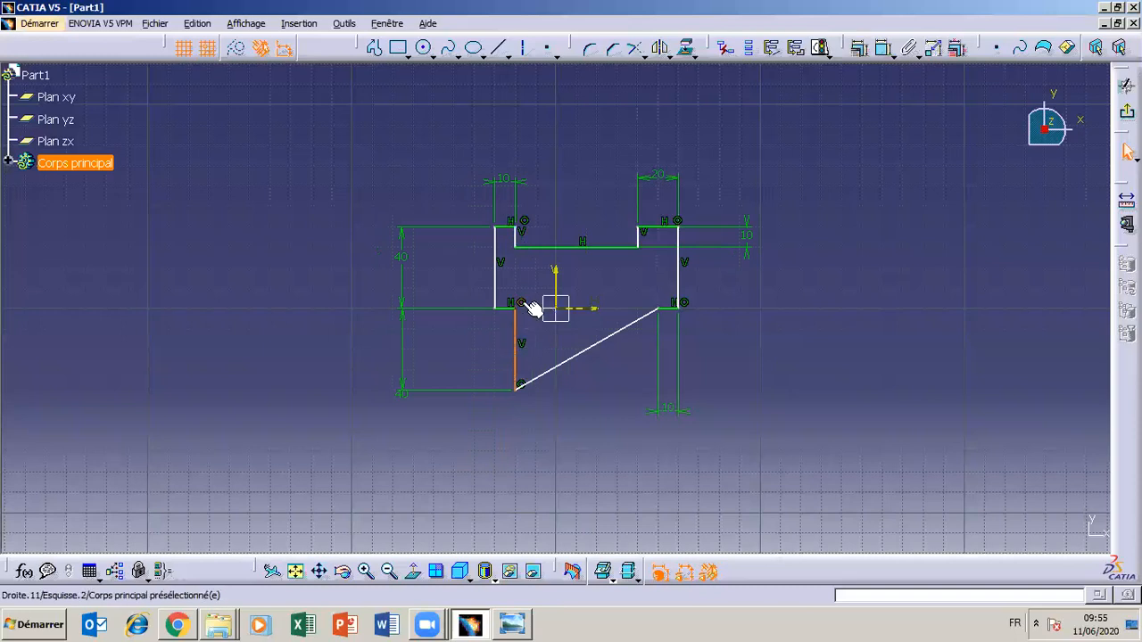
ctrl+click(514, 234)
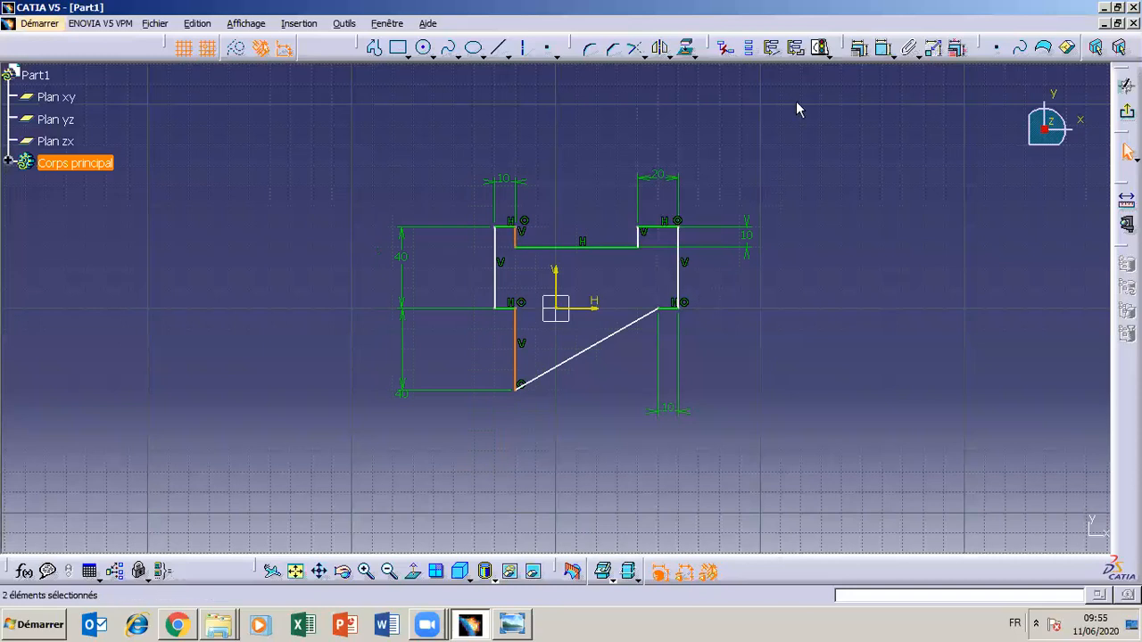
click(859, 50)
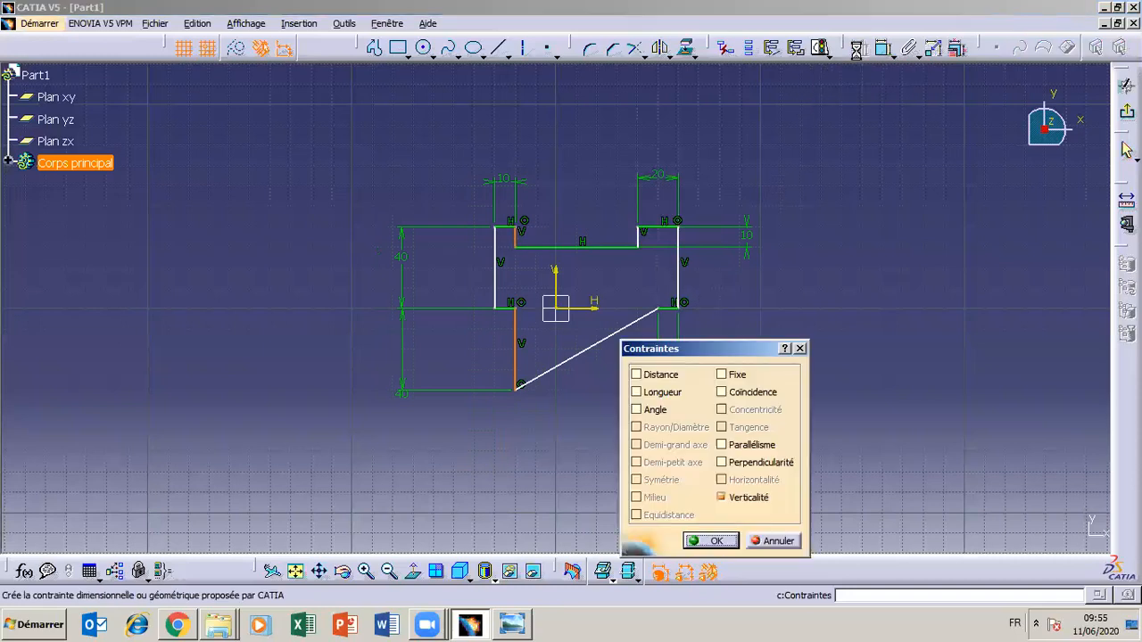
click(773, 540)
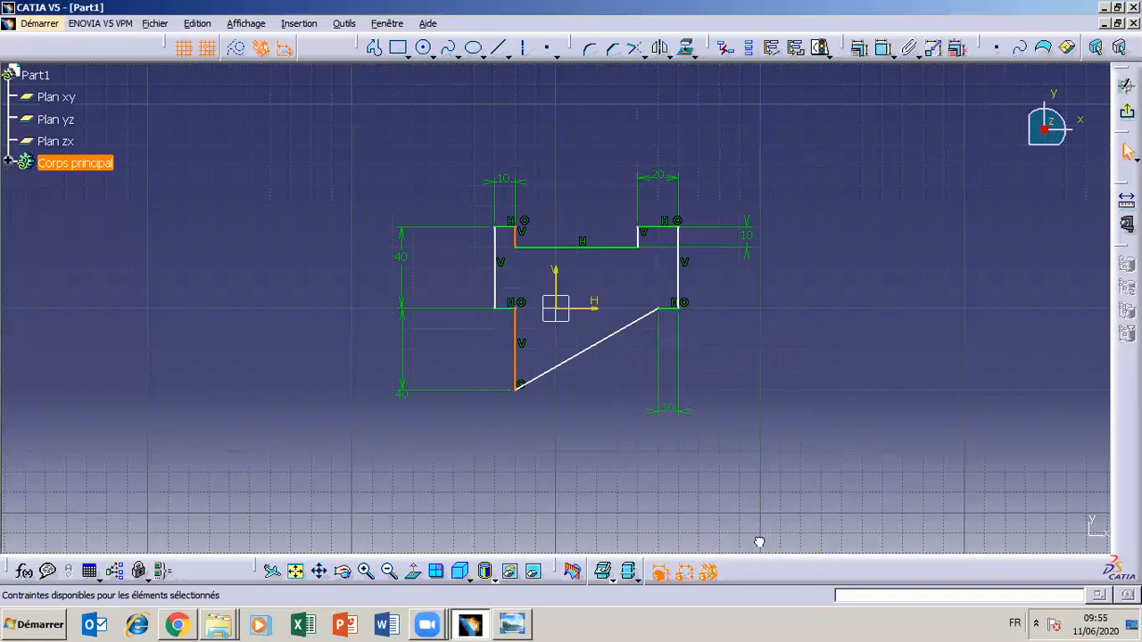
click(803, 428)
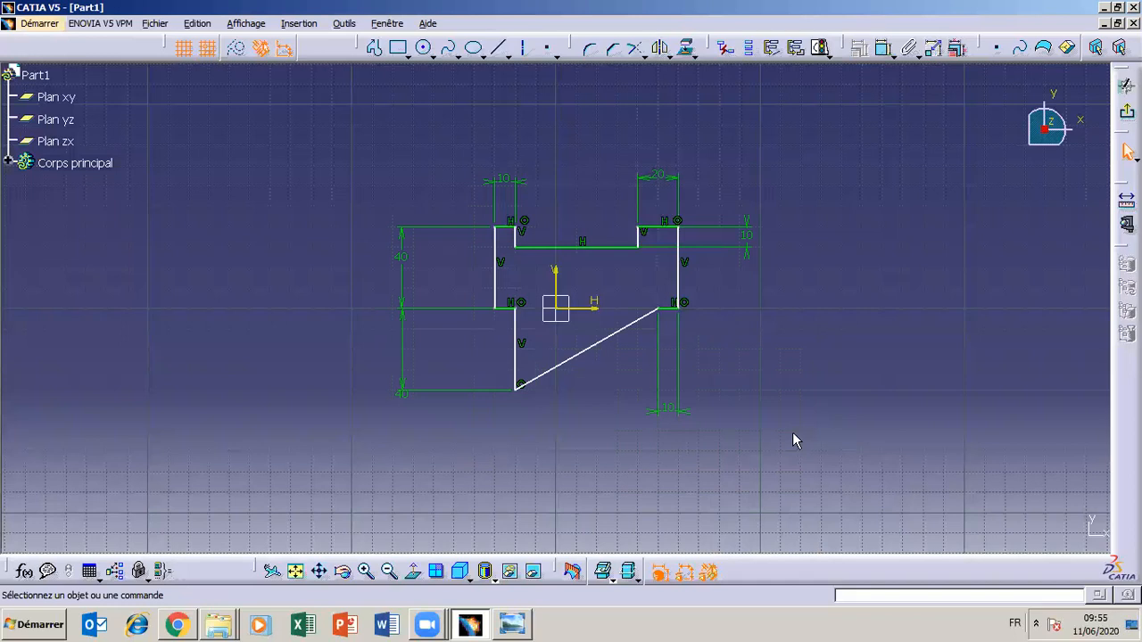
Check the drawing and dimension the horizontal distance between the top notch's two short vertical edges, setting it to 40 mm
click(521, 628)
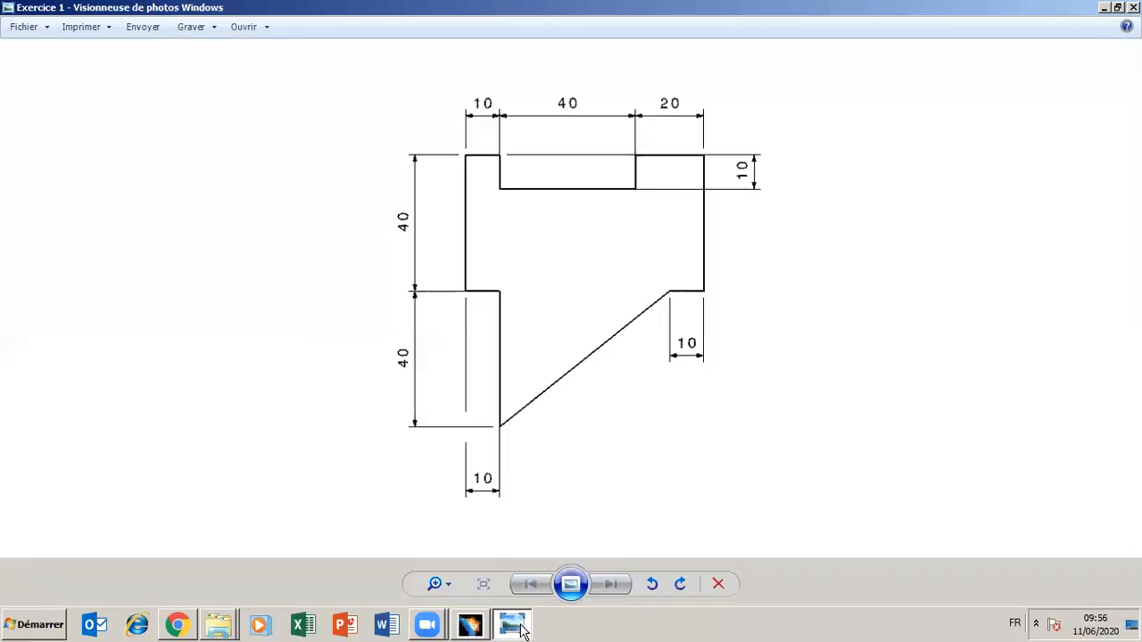
click(521, 628)
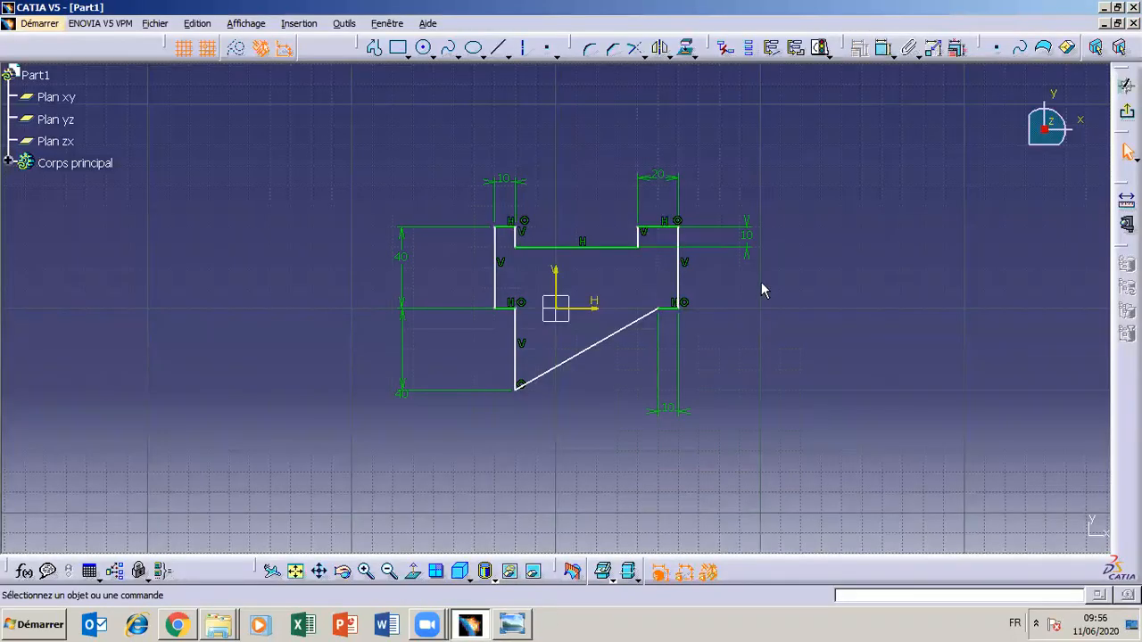
click(878, 48)
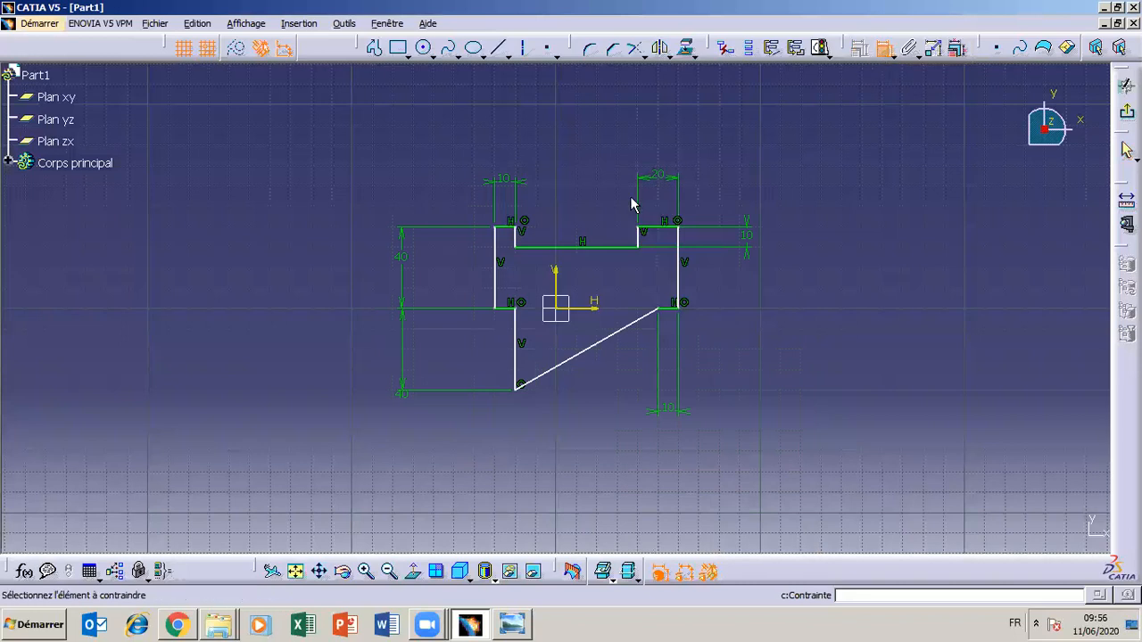
click(650, 236)
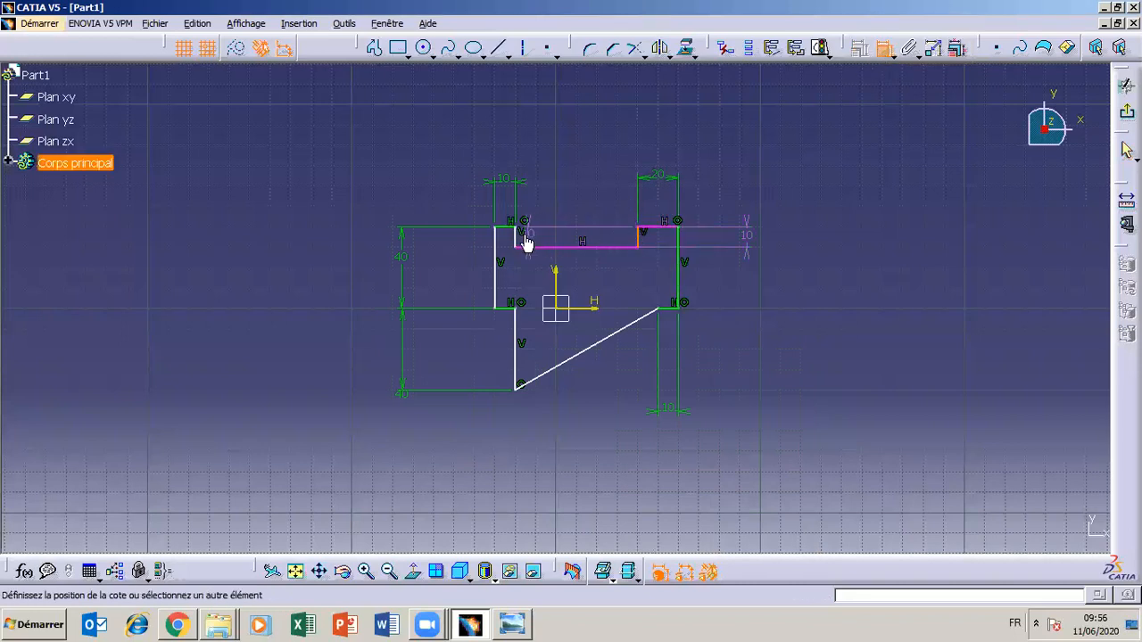
click(518, 239)
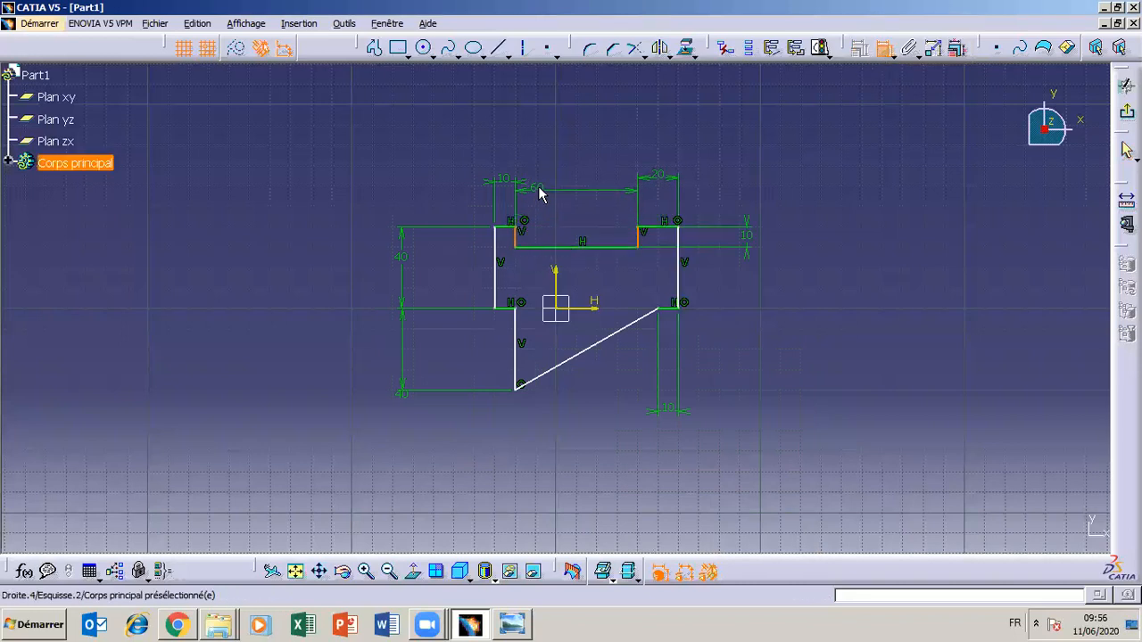
double_click(541, 192)
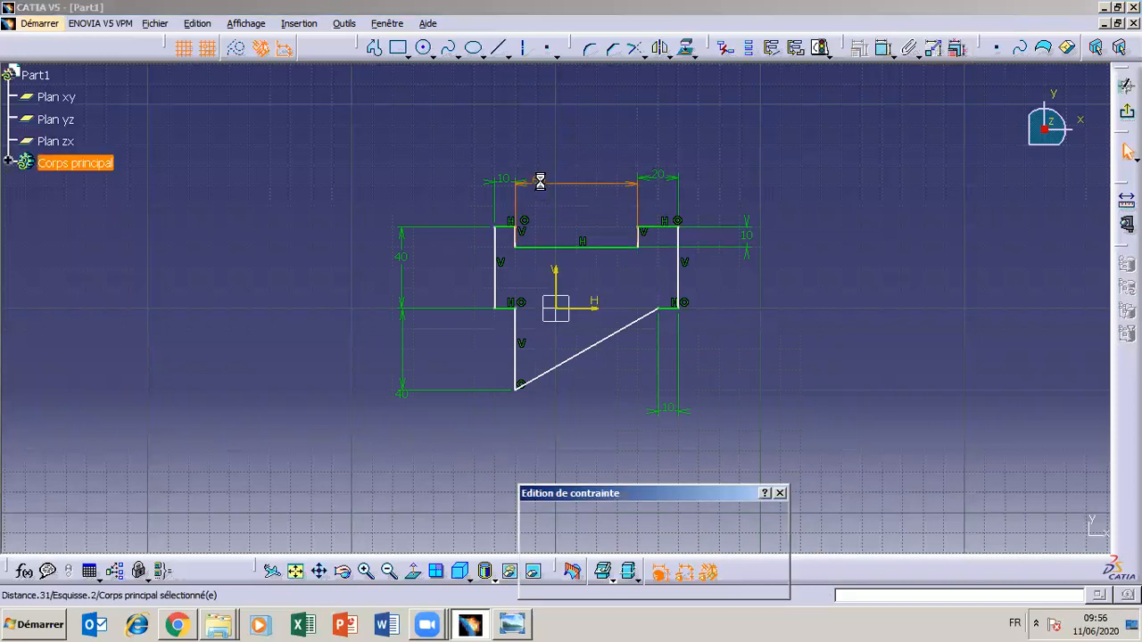
text(40)
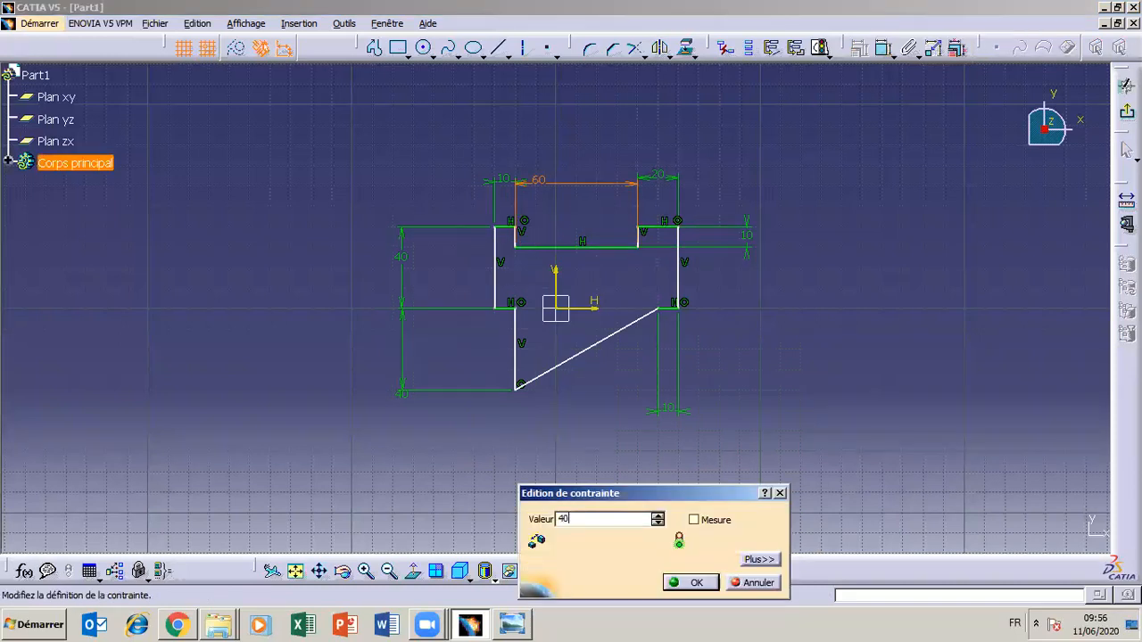
click(690, 582)
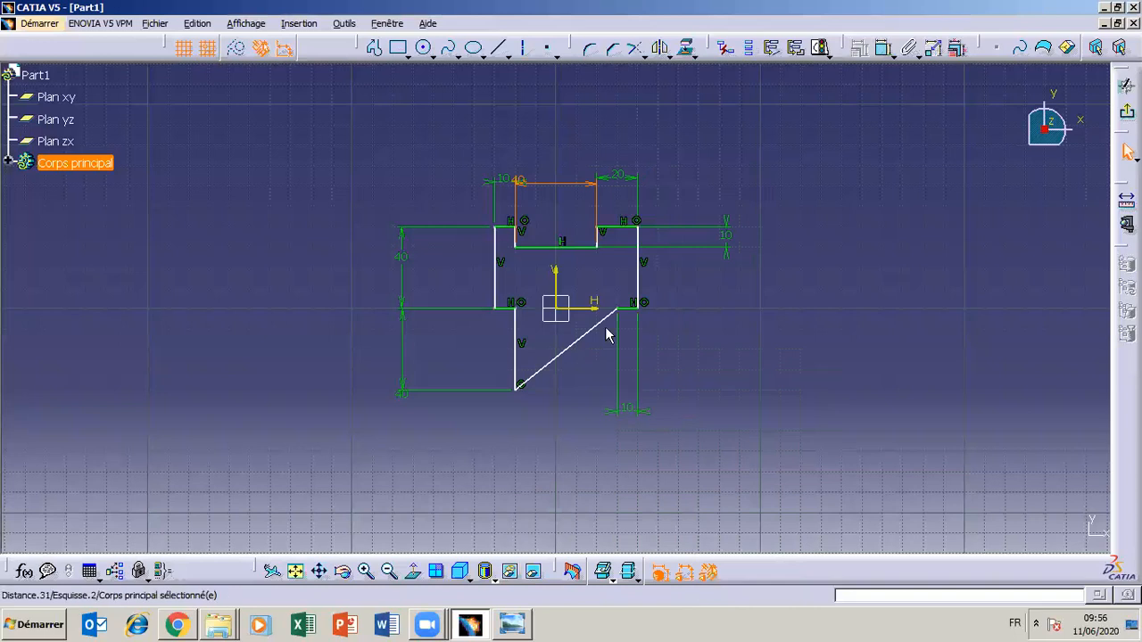
Line up the 10, 40 and 20 mm dimensions in one row above the profile, centring the 40 mm text over the notch
click(624, 183)
double_click(619, 183)
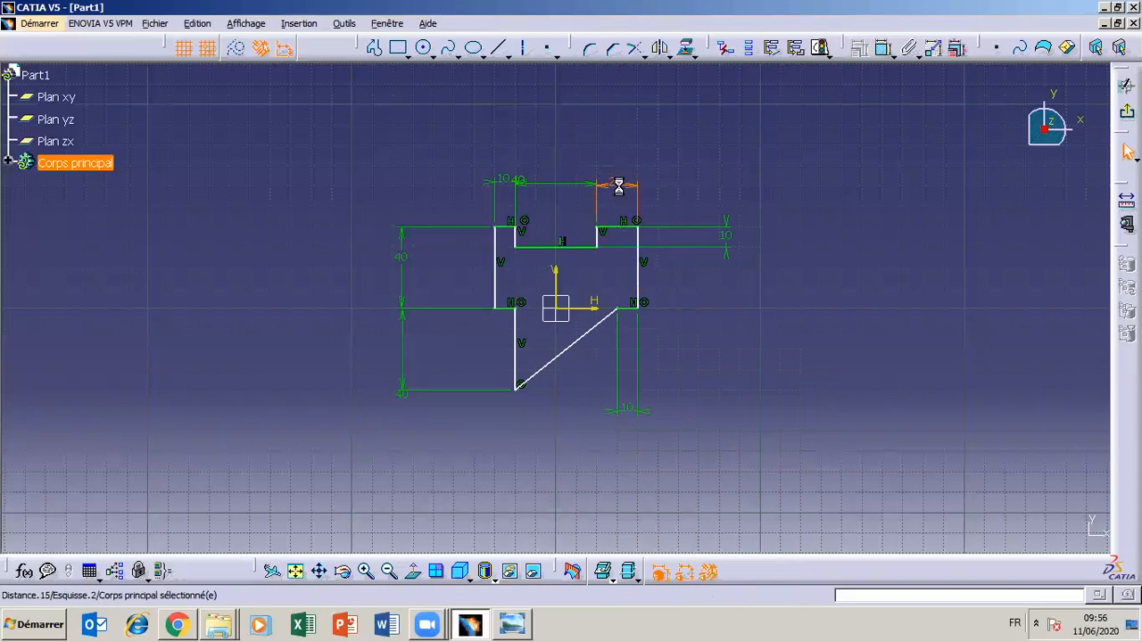
click(365, 572)
click(366, 572)
click(366, 572)
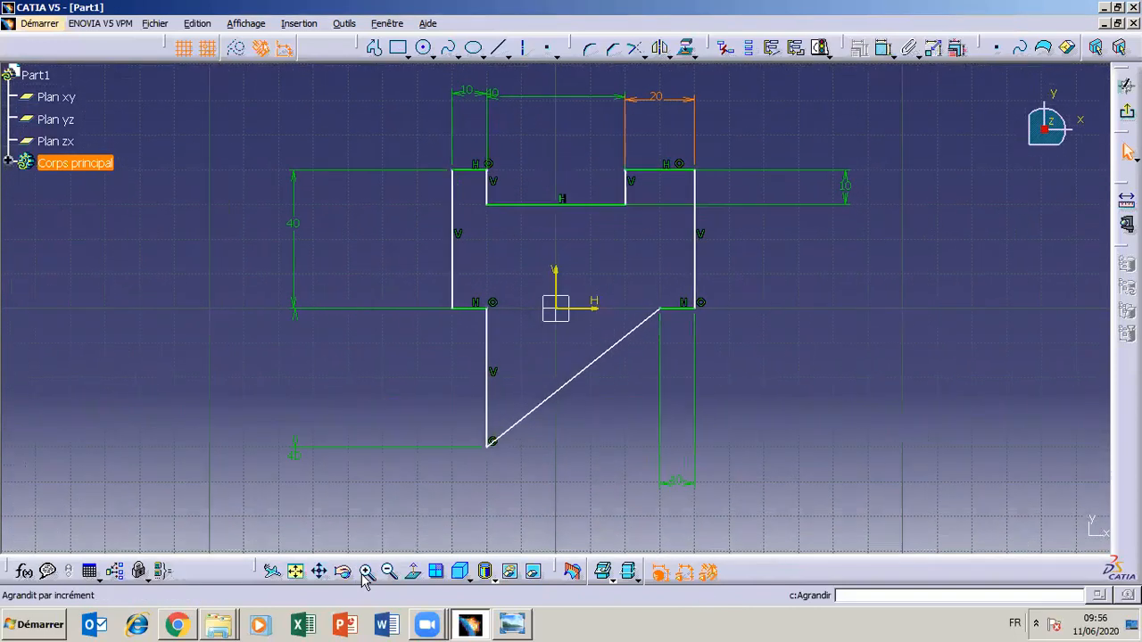
click(319, 571)
drag(265, 318, 241, 396)
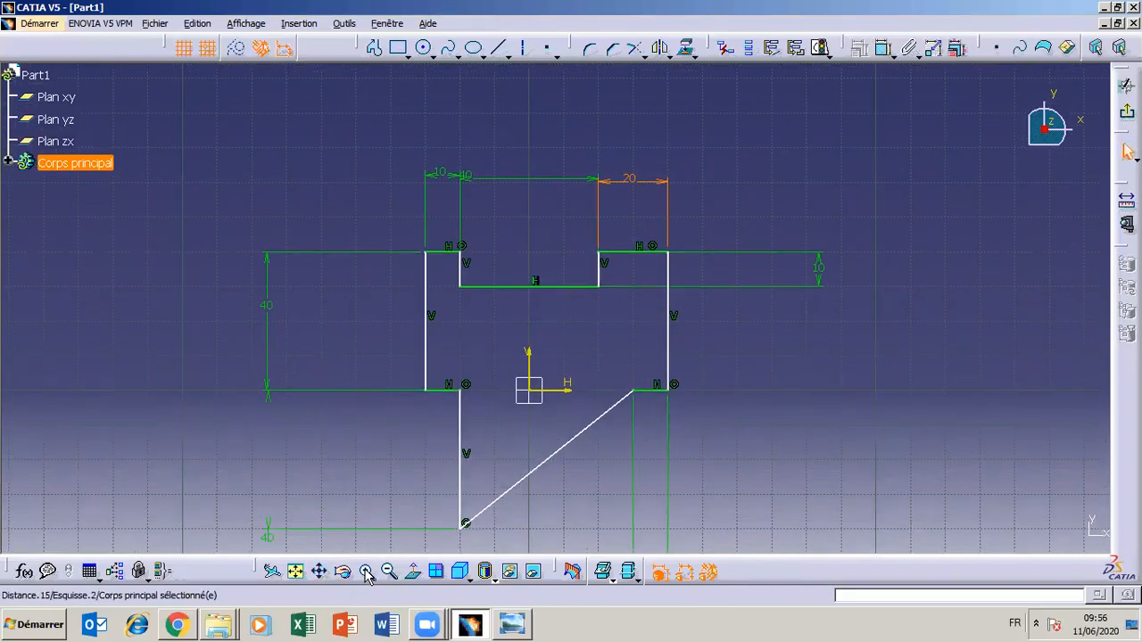
click(319, 572)
mouse_move(344, 518)
mouse_down()
mouse_move(334, 446)
mouse_move(393, 448)
mouse_move(359, 445)
mouse_up()
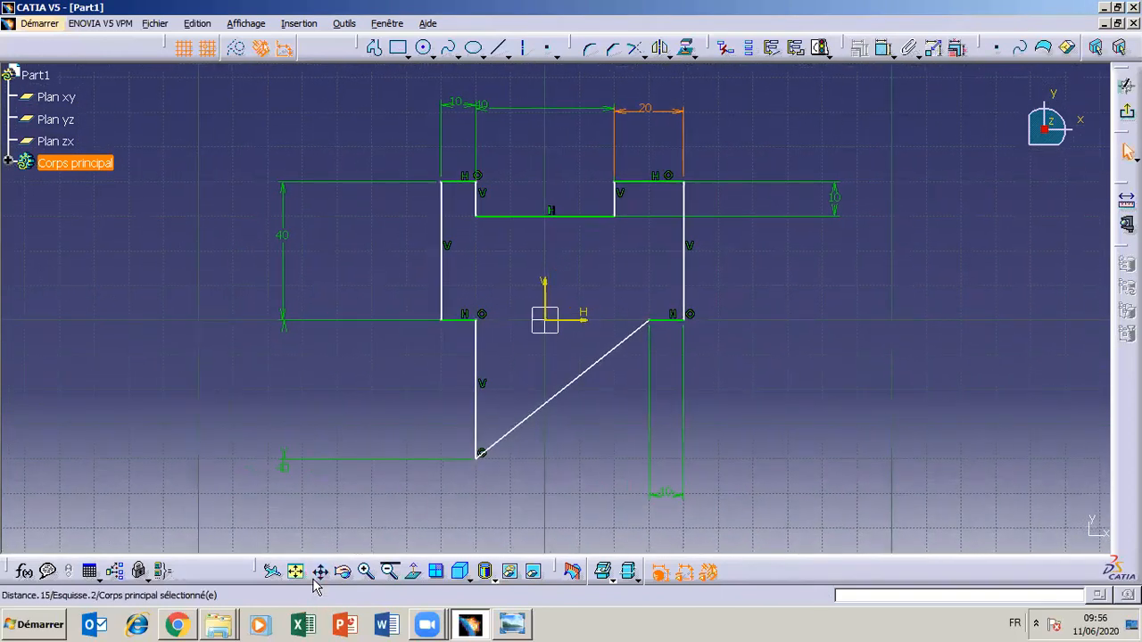
click(318, 572)
drag(325, 410, 387, 423)
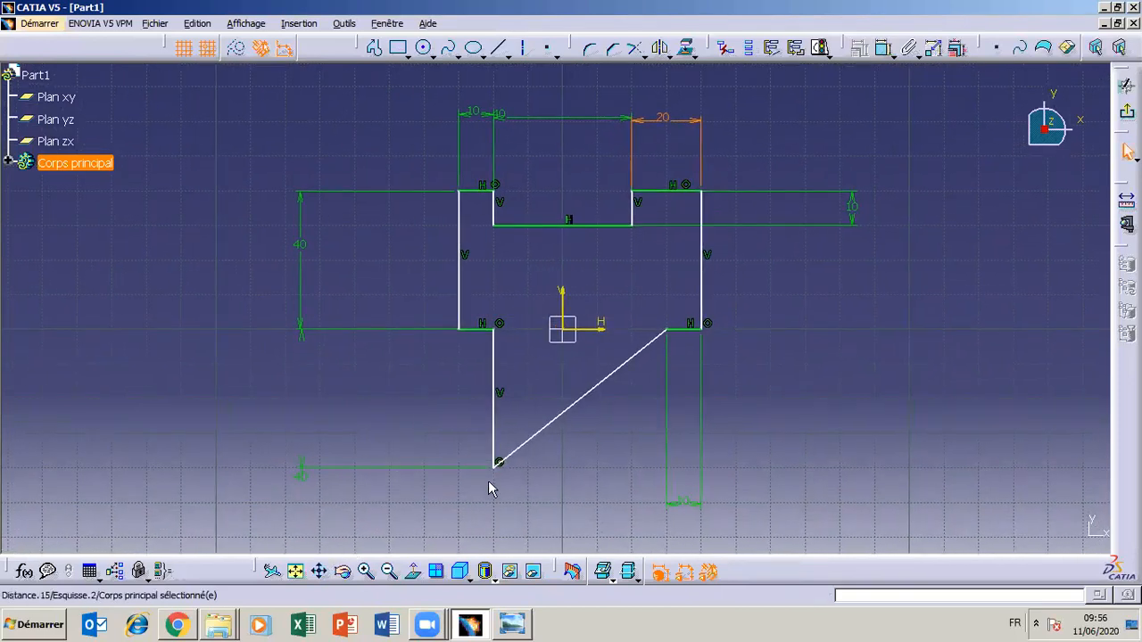
drag(658, 121, 658, 117)
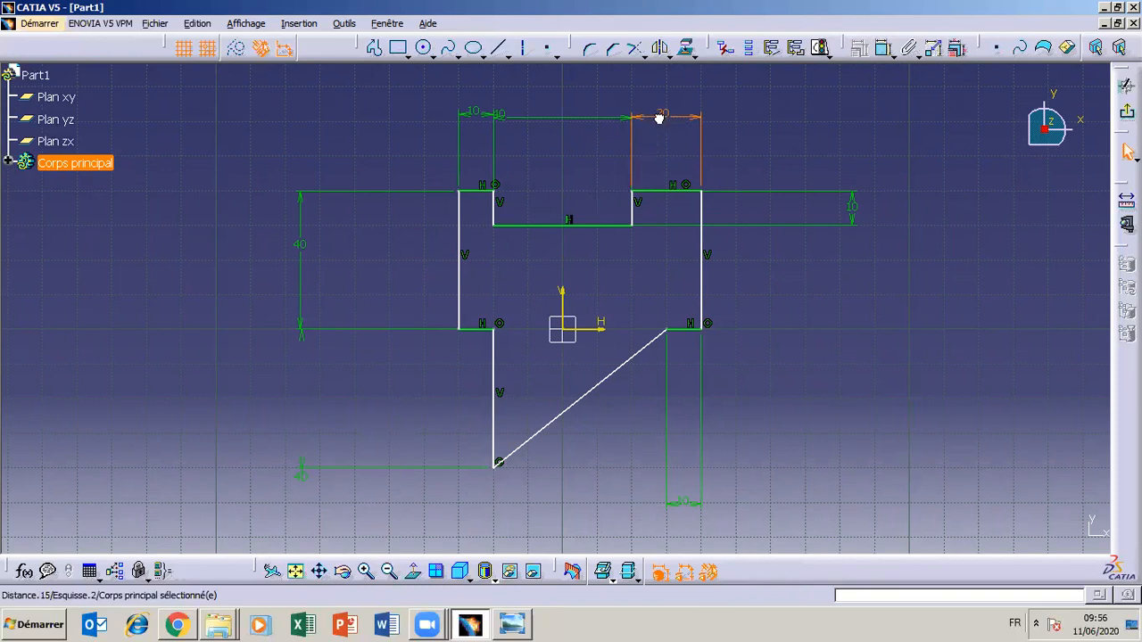
click(473, 111)
drag(506, 118, 578, 114)
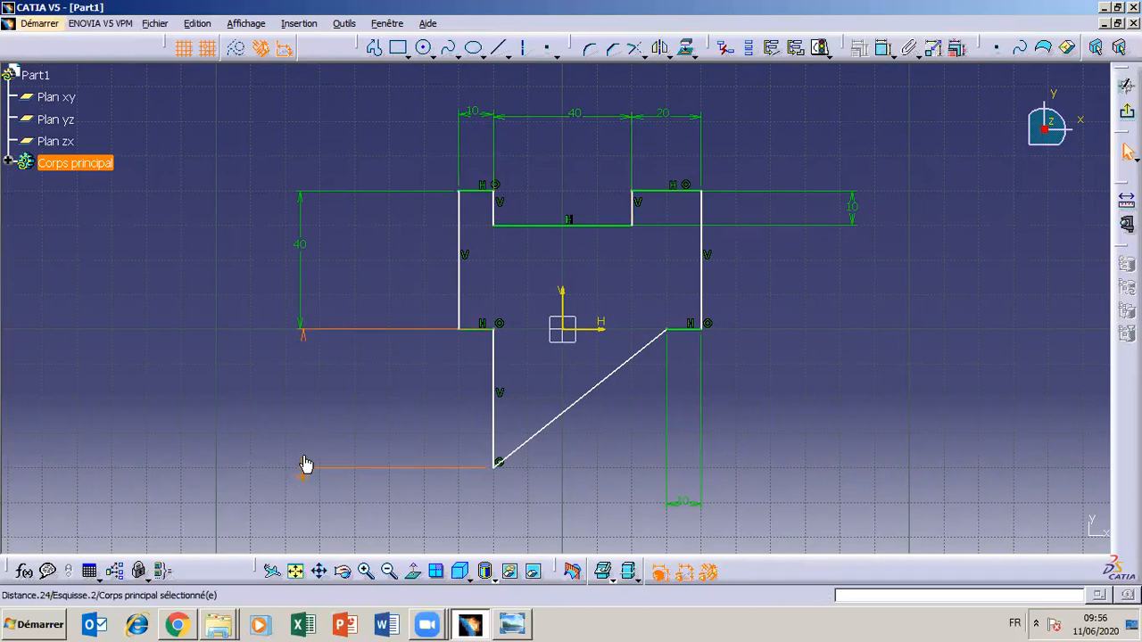
Centre the lower 40 mm dimension text between its extension lines and move the lower-right and notch-depth 10 mm dimensions closer to the profile
drag(302, 480, 301, 383)
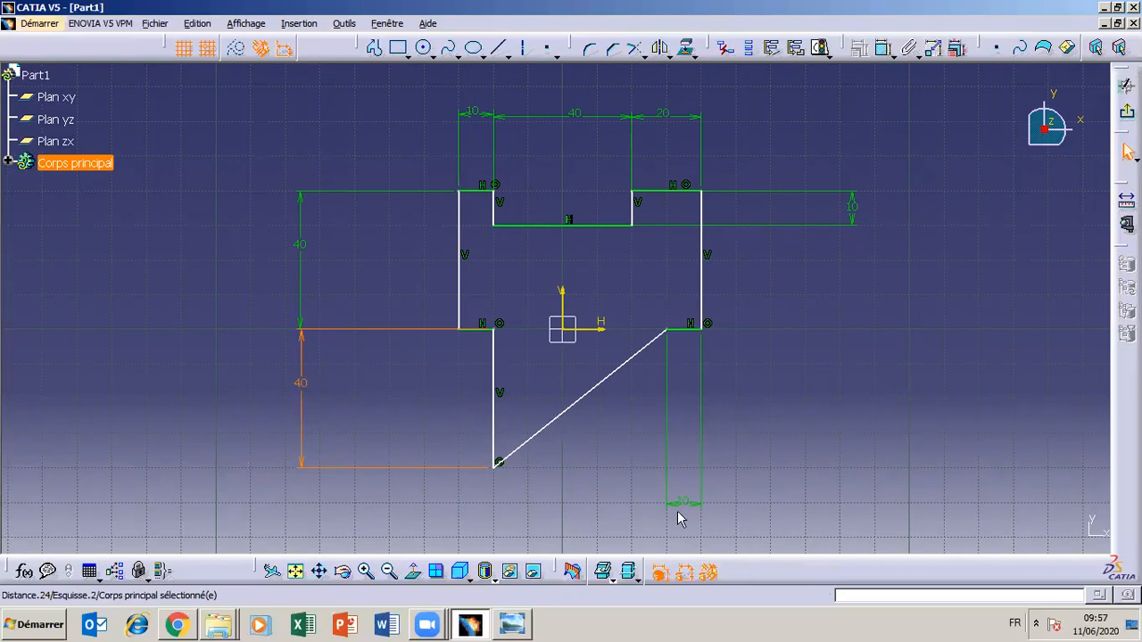
drag(687, 504, 687, 483)
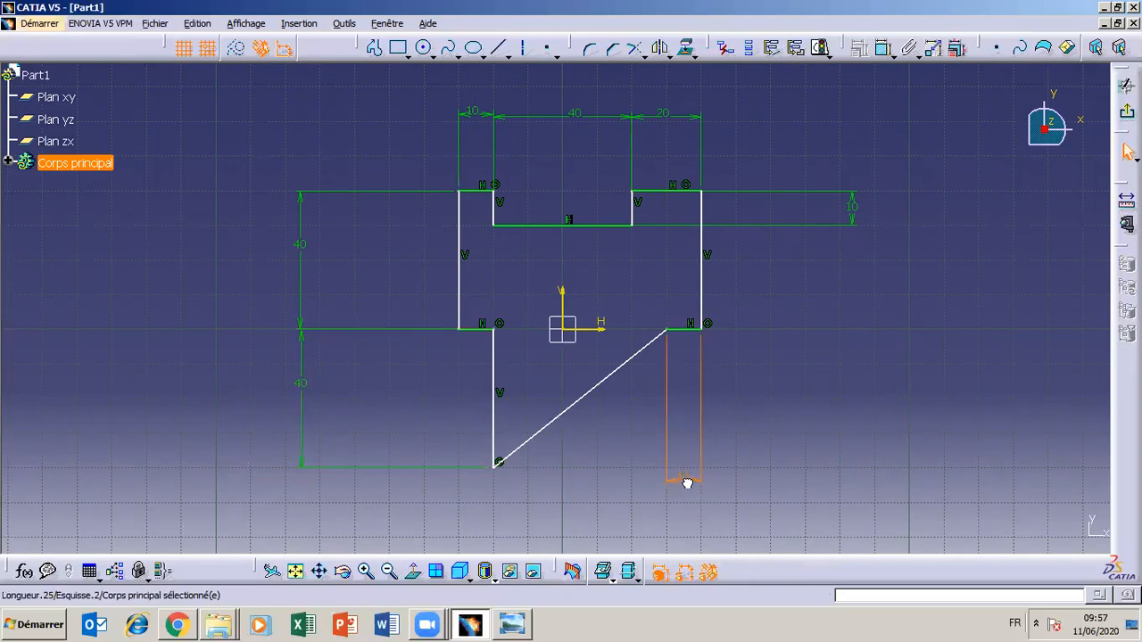
click(521, 628)
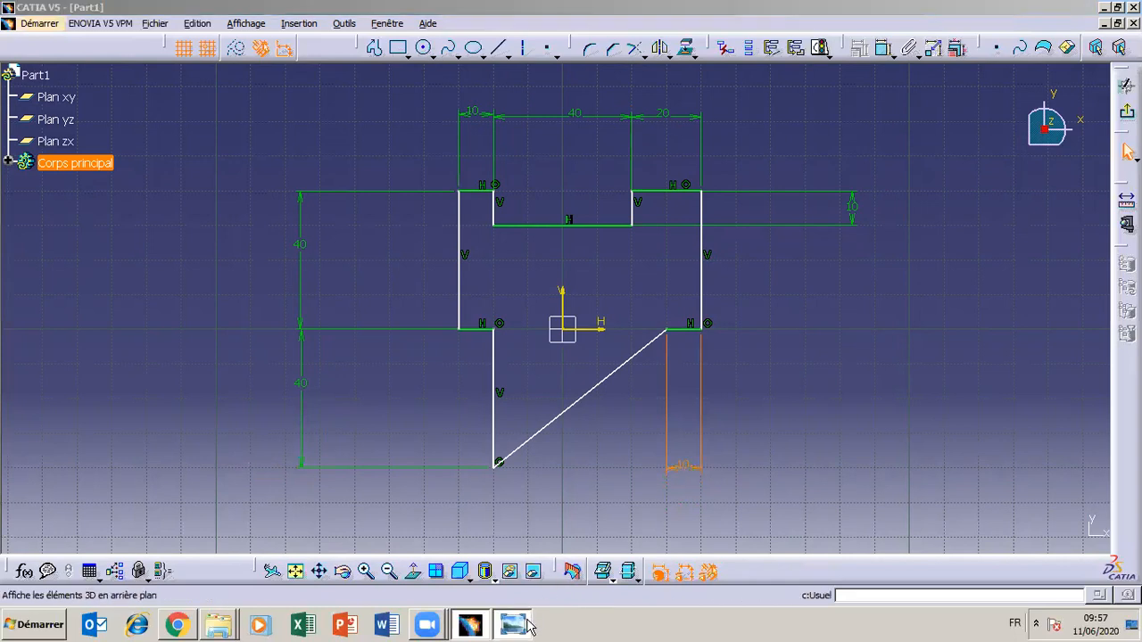
click(521, 628)
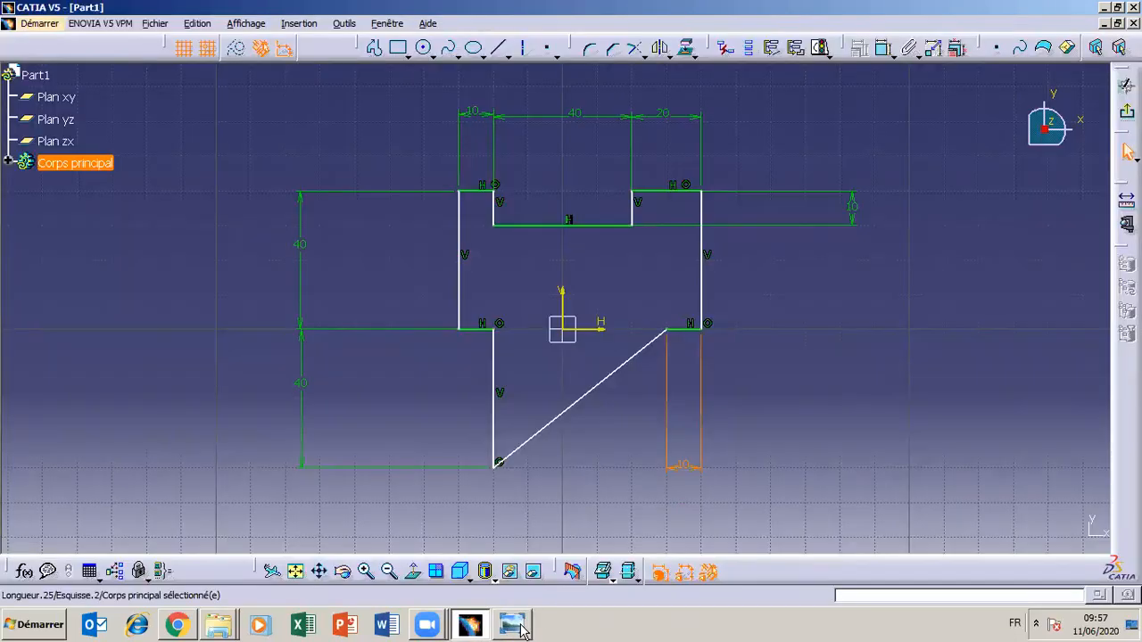
drag(854, 209, 786, 207)
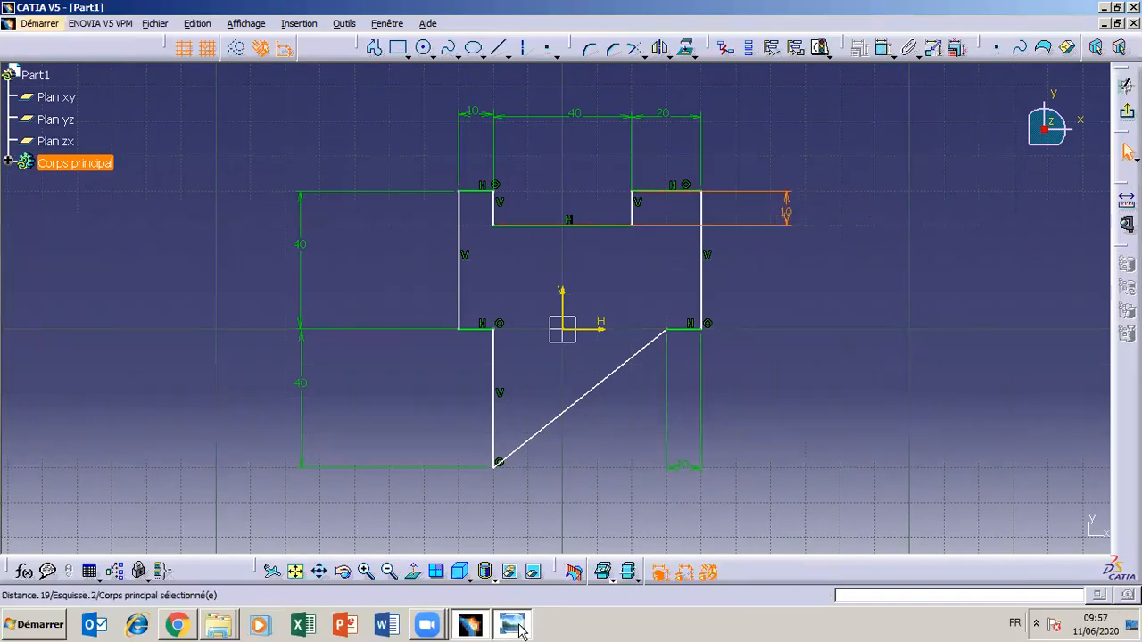
Compare the sketch with the drawing and dimension the horizontal distance from the vertical axis to the profile's right outer edge
click(521, 628)
click(521, 628)
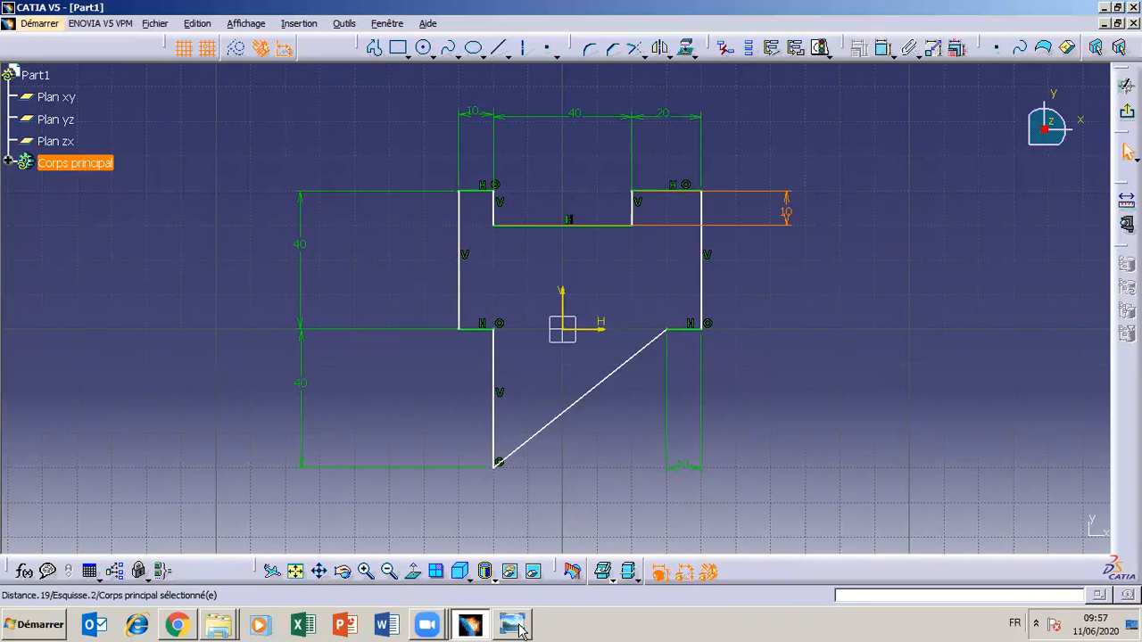
click(521, 628)
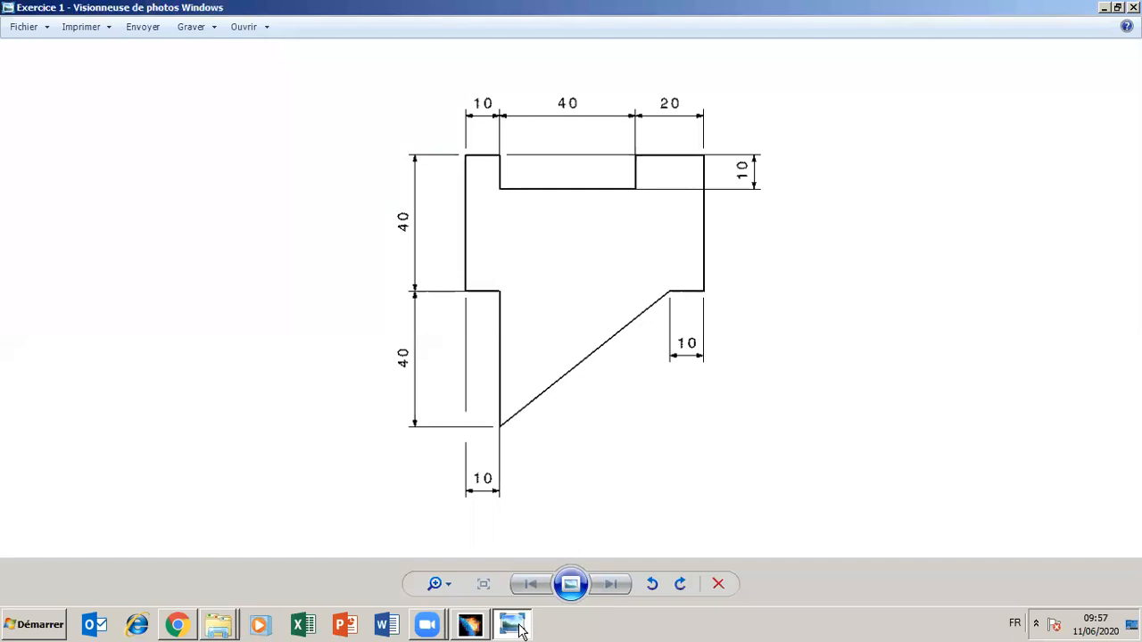
click(521, 628)
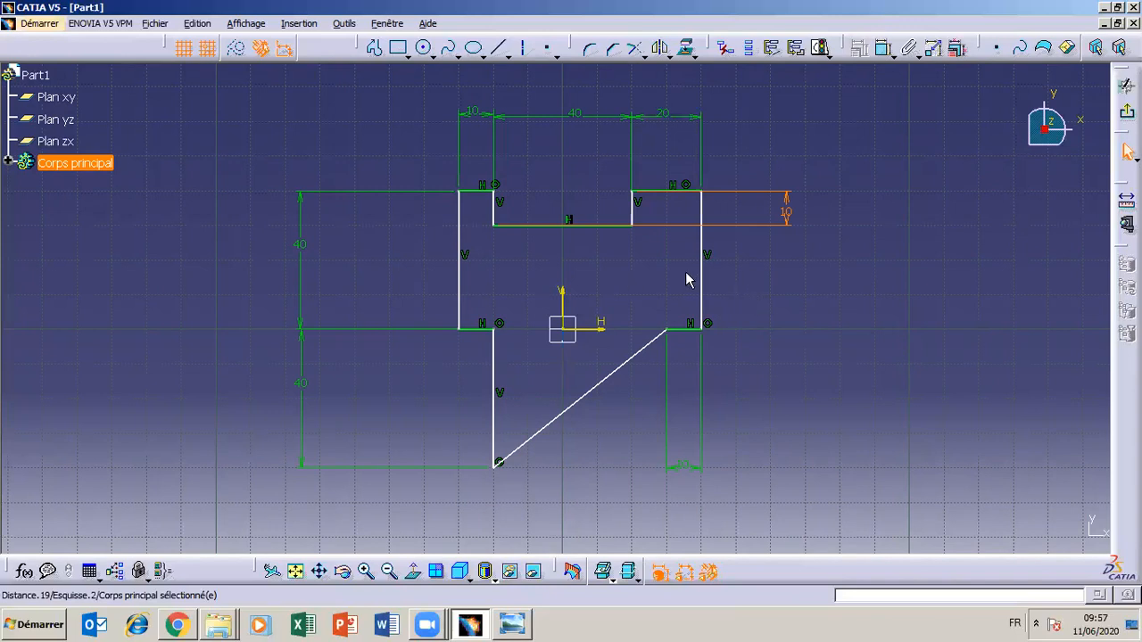
click(516, 627)
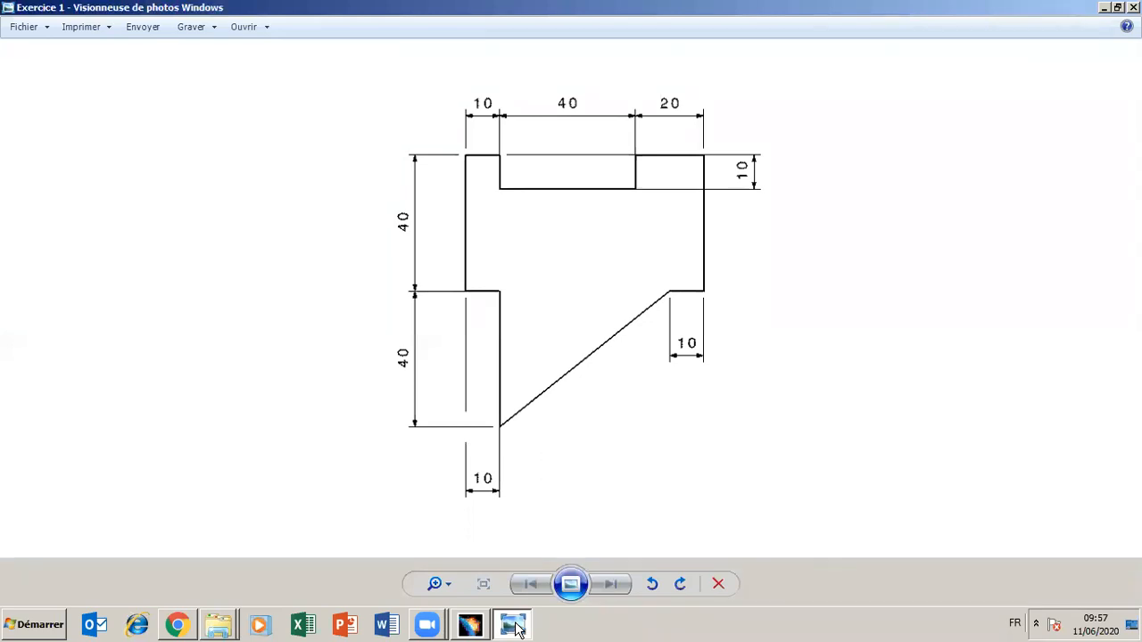
click(514, 626)
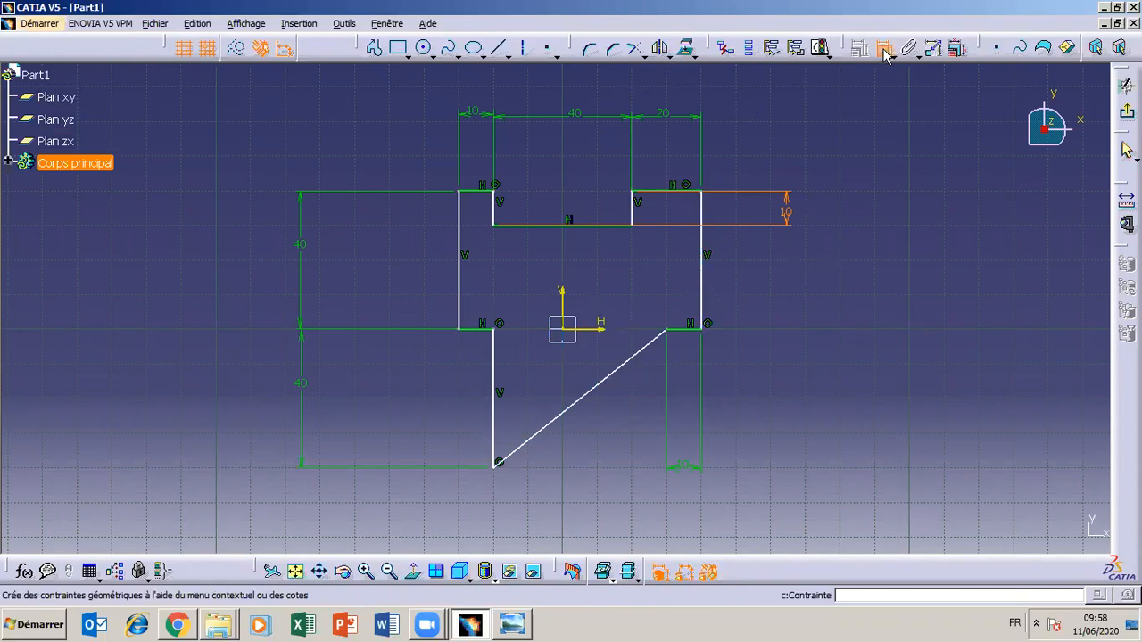
click(884, 50)
click(702, 284)
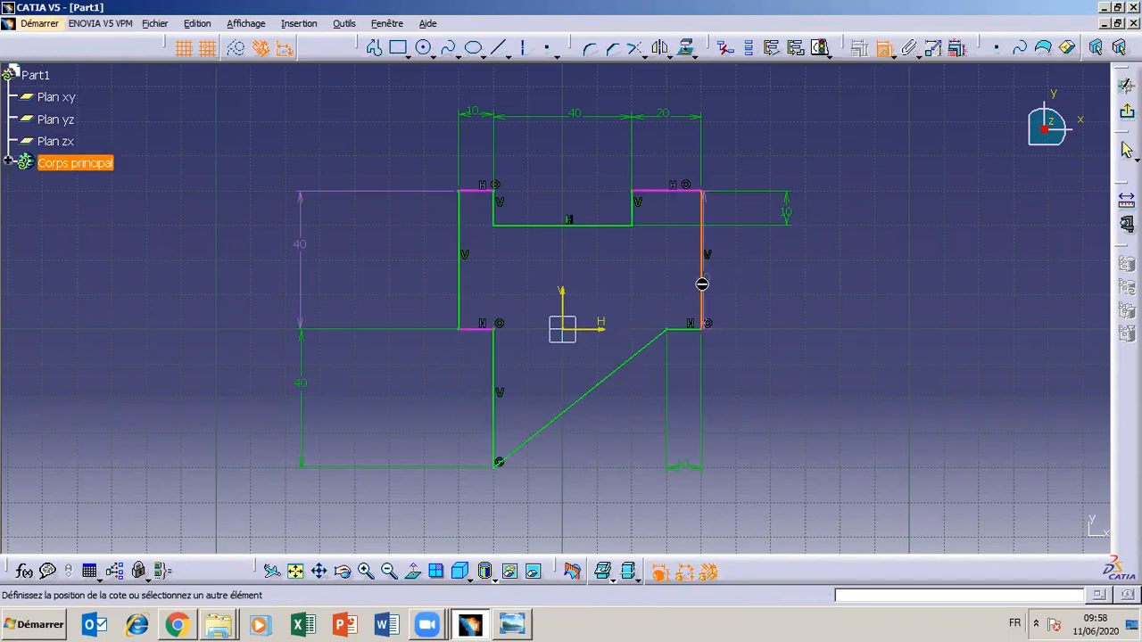
click(562, 306)
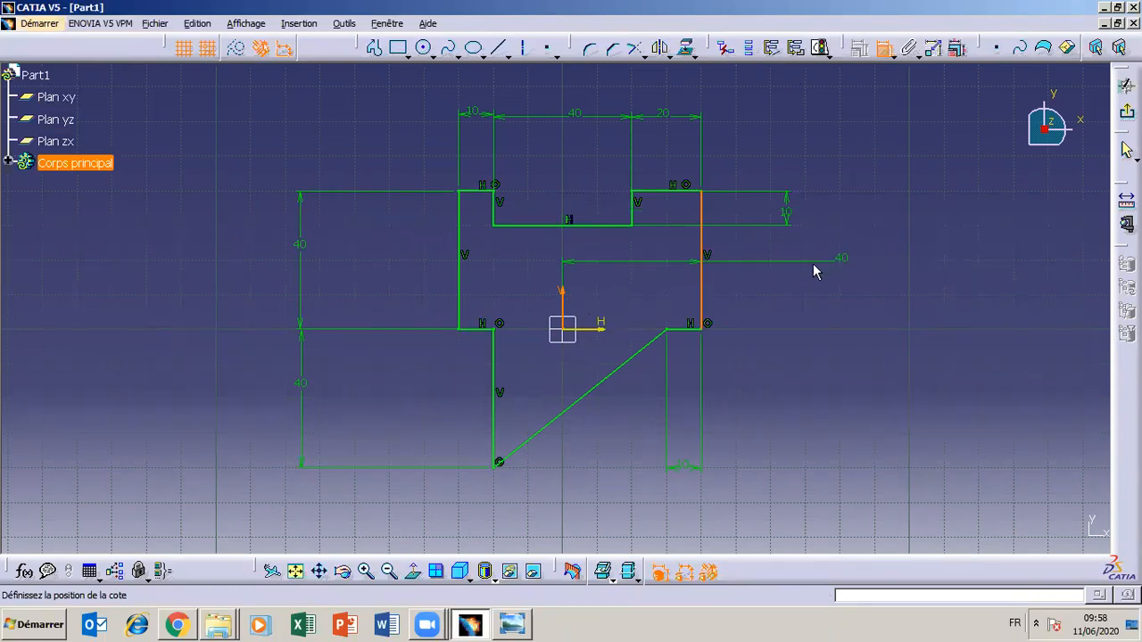
click(762, 274)
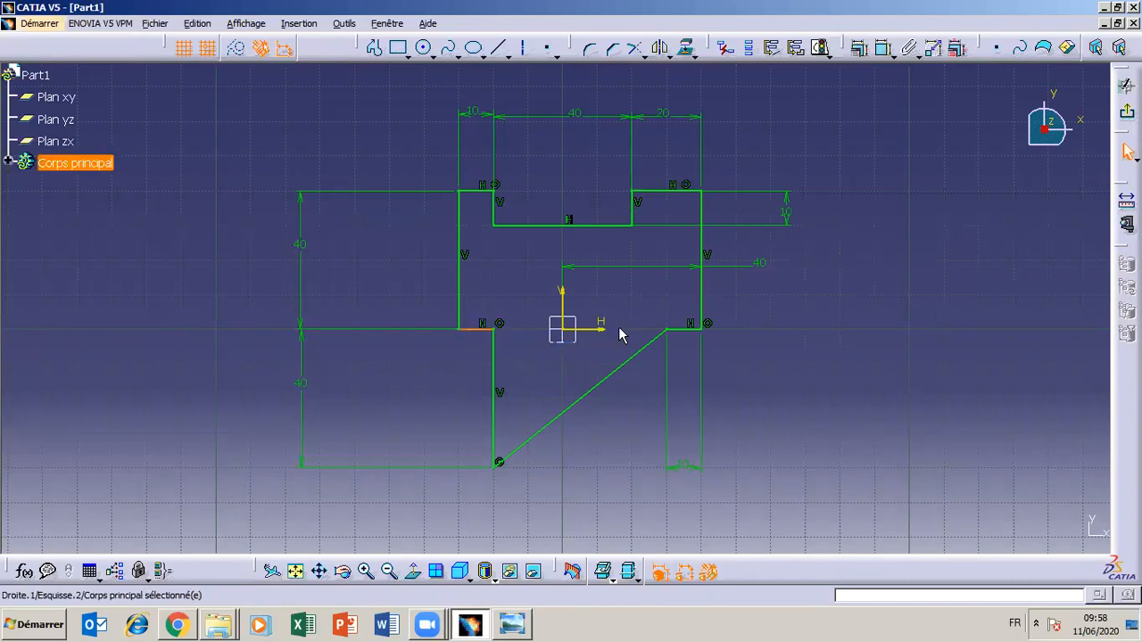
Review which constraints can apply between the profile's lower-left short horizontal edge and the sketch's horizontal axis
click(683, 331)
click(594, 330)
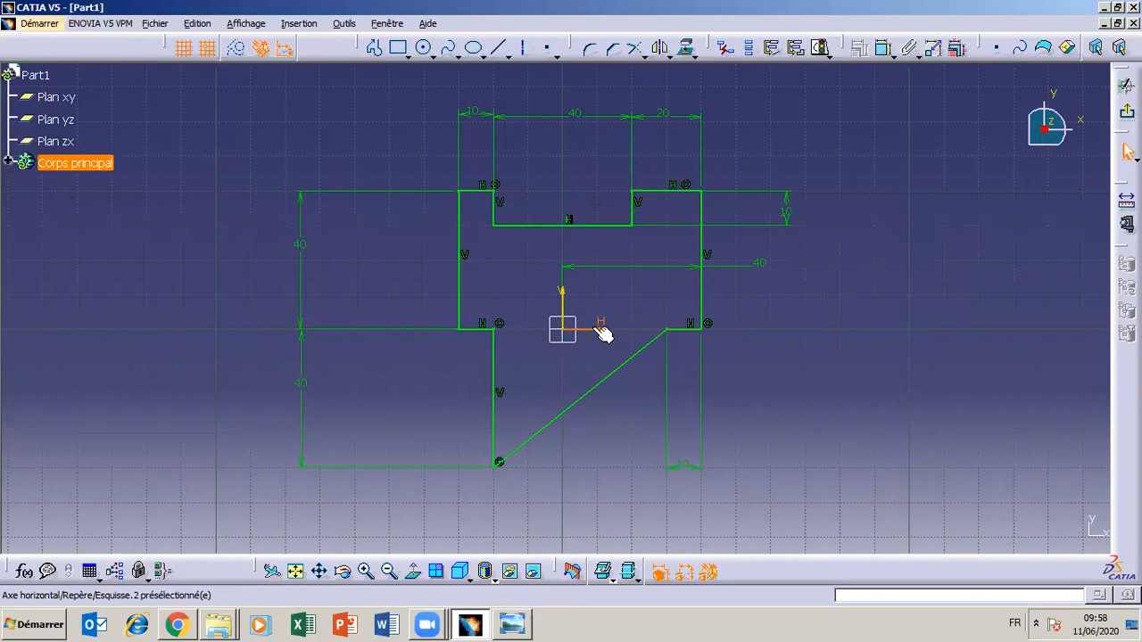
click(499, 323)
click(483, 330)
ctrl+click(605, 333)
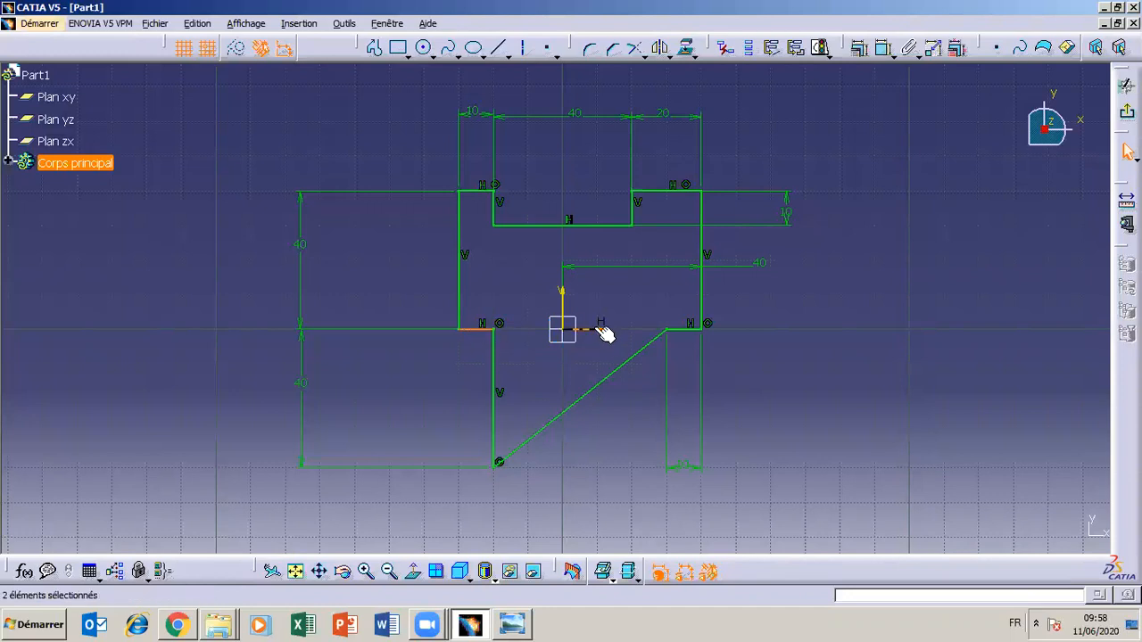
click(859, 49)
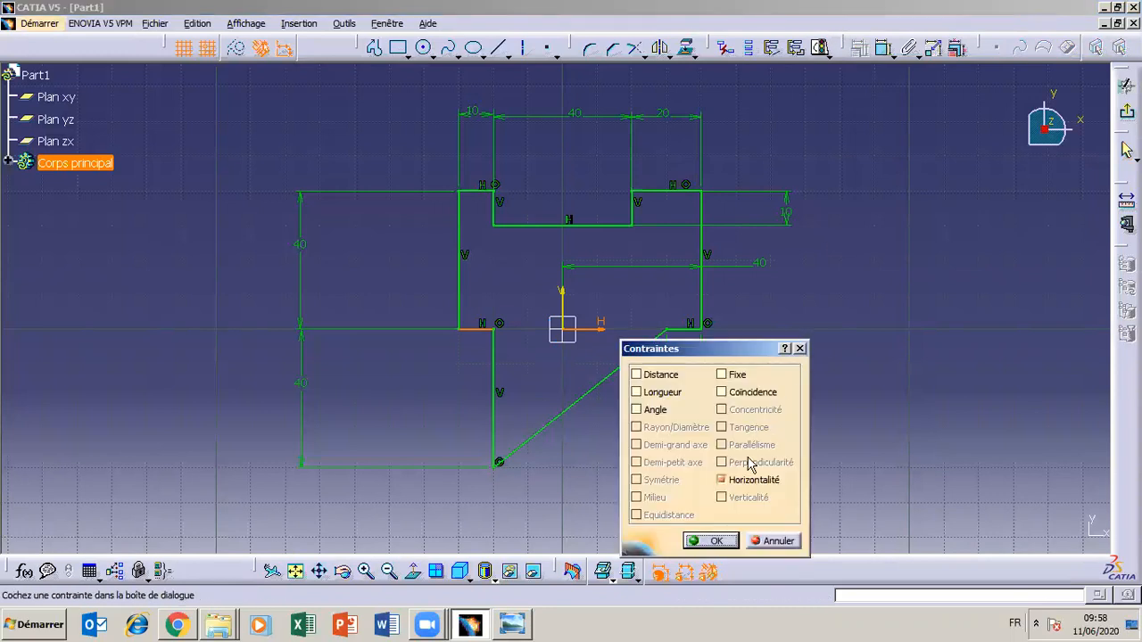
click(719, 541)
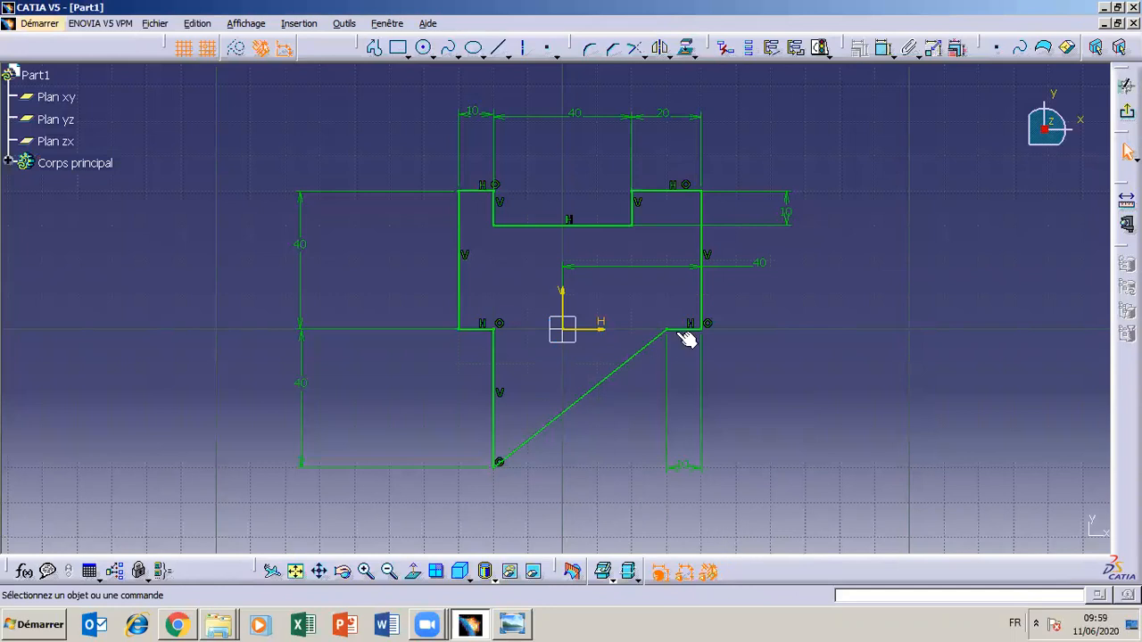
Review the constraint options for the lower-right short horizontal edge together with the horizontal axis
click(603, 331)
click(859, 56)
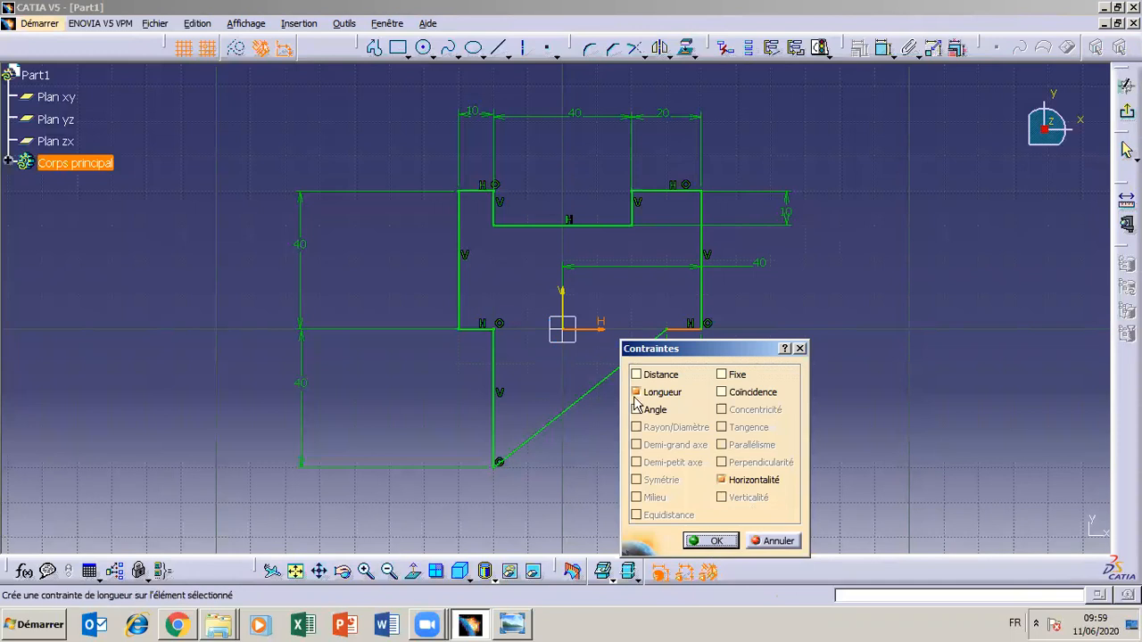
click(700, 541)
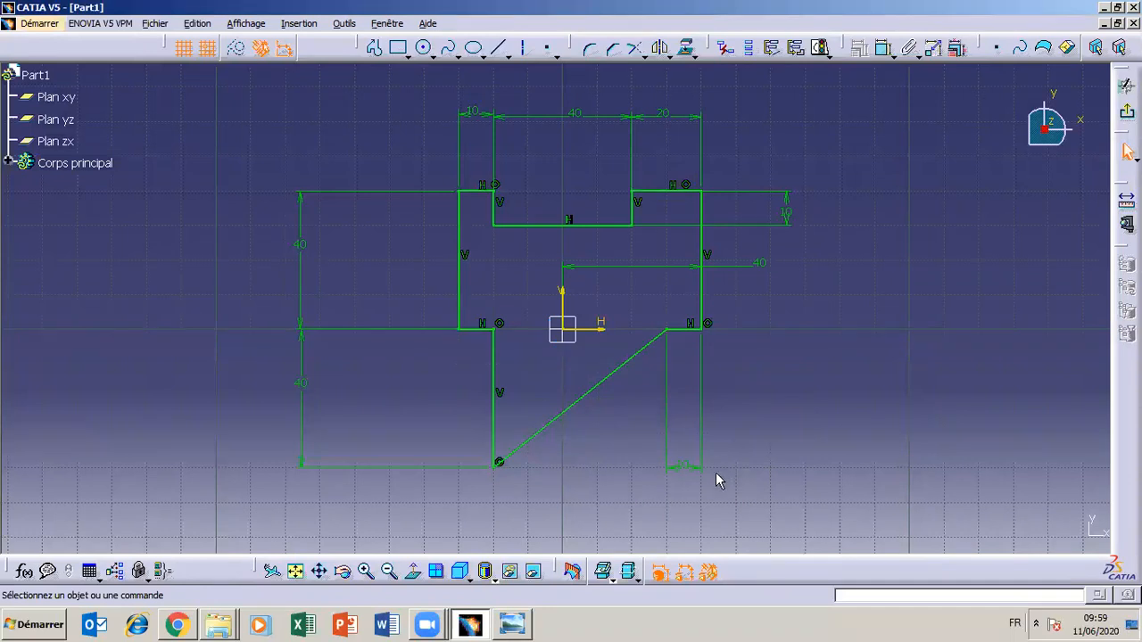
Check the drawing, move the lower-right 10 mm dimension up closer to its edge, and shift the axis-referenced 40 mm text farther outside the profile
click(501, 629)
click(510, 628)
click(512, 629)
click(512, 629)
drag(680, 474, 683, 386)
click(512, 629)
click(512, 629)
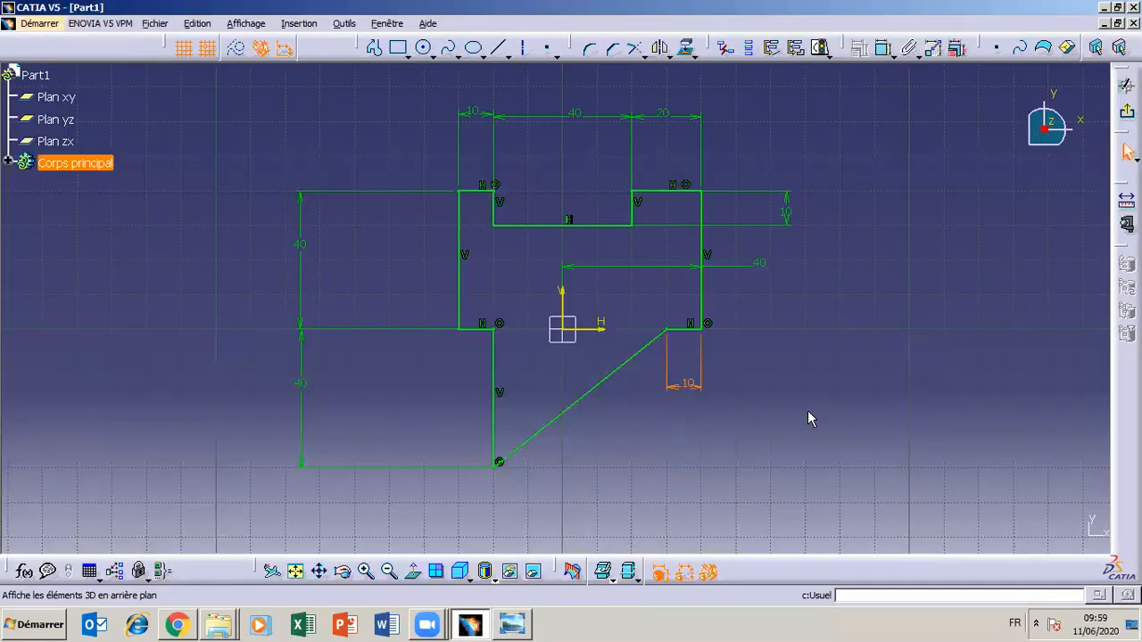
drag(769, 268, 793, 272)
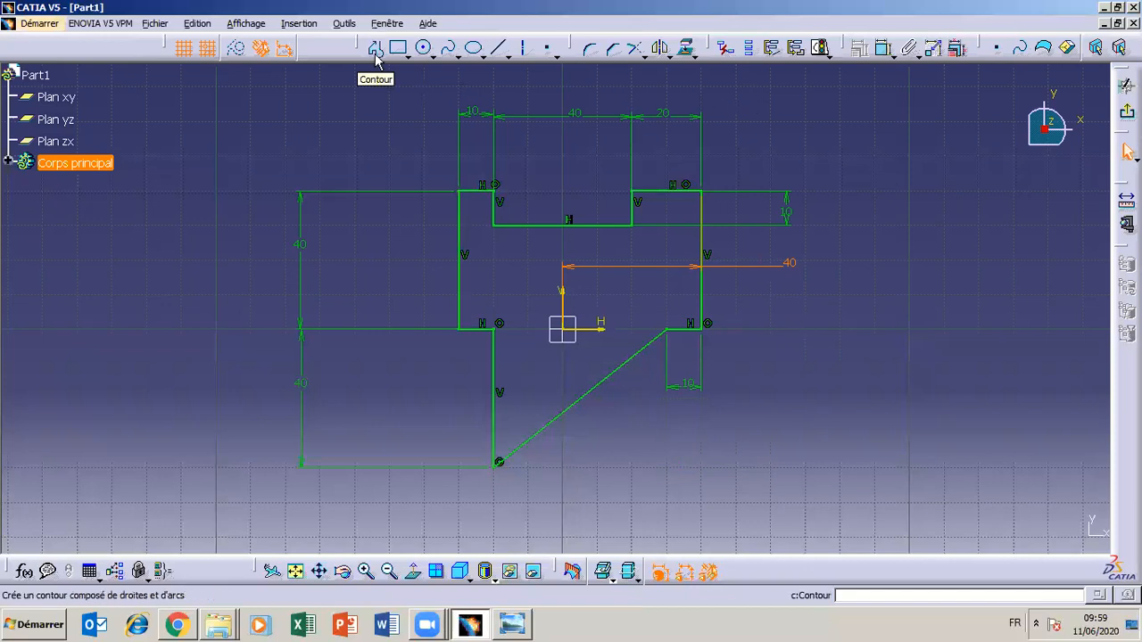
Select the 10 mm dimension above the profile's upper-left edge
click(886, 56)
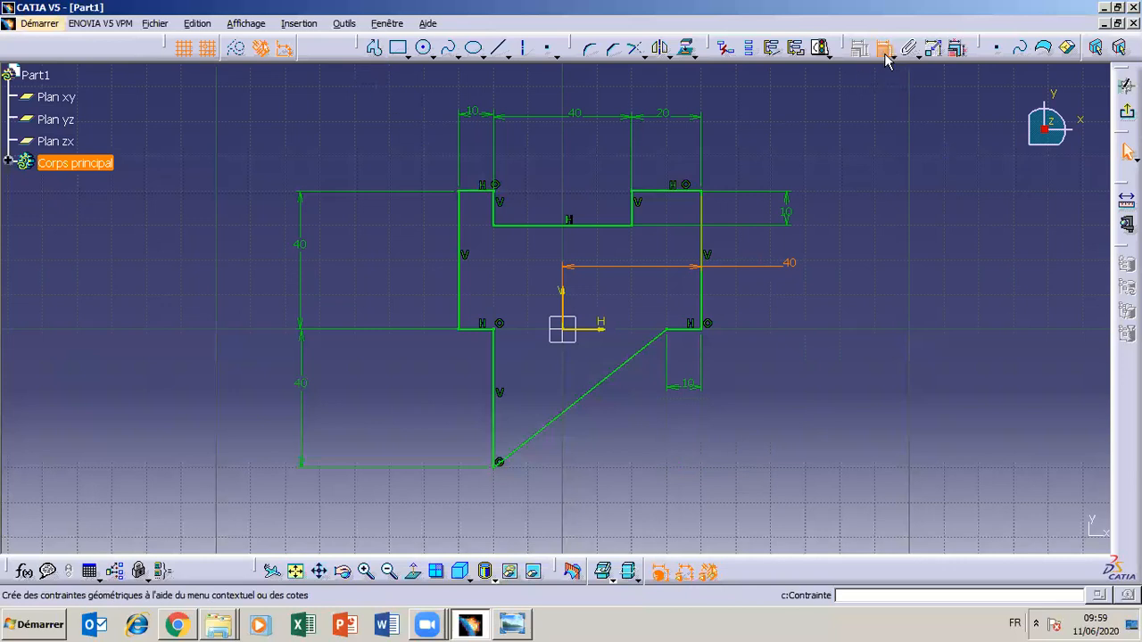
click(890, 59)
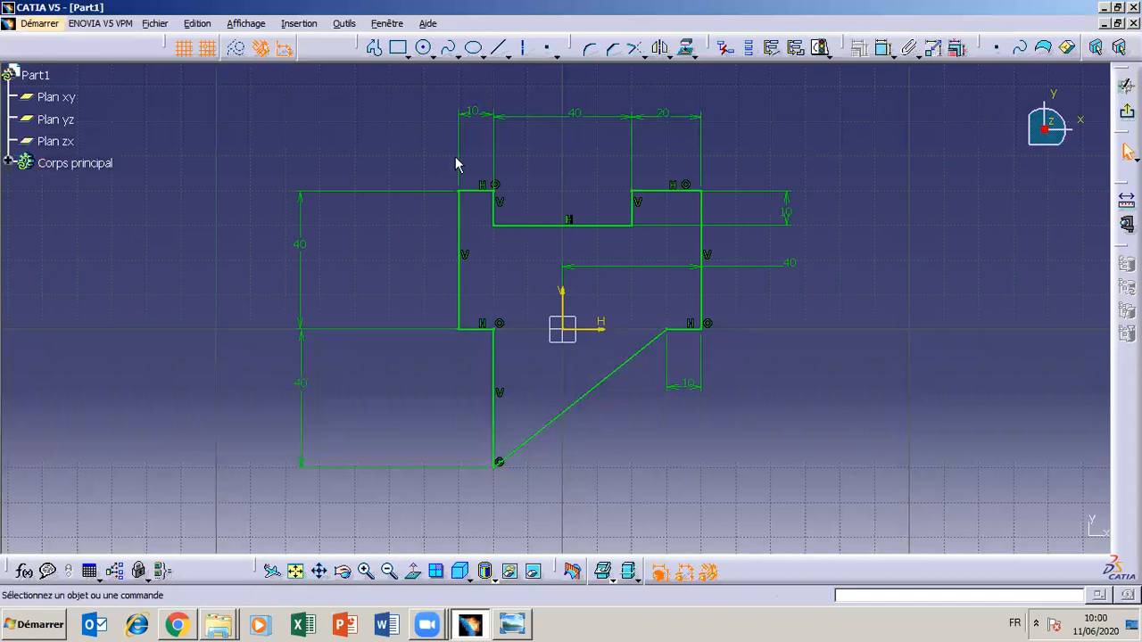
click(477, 117)
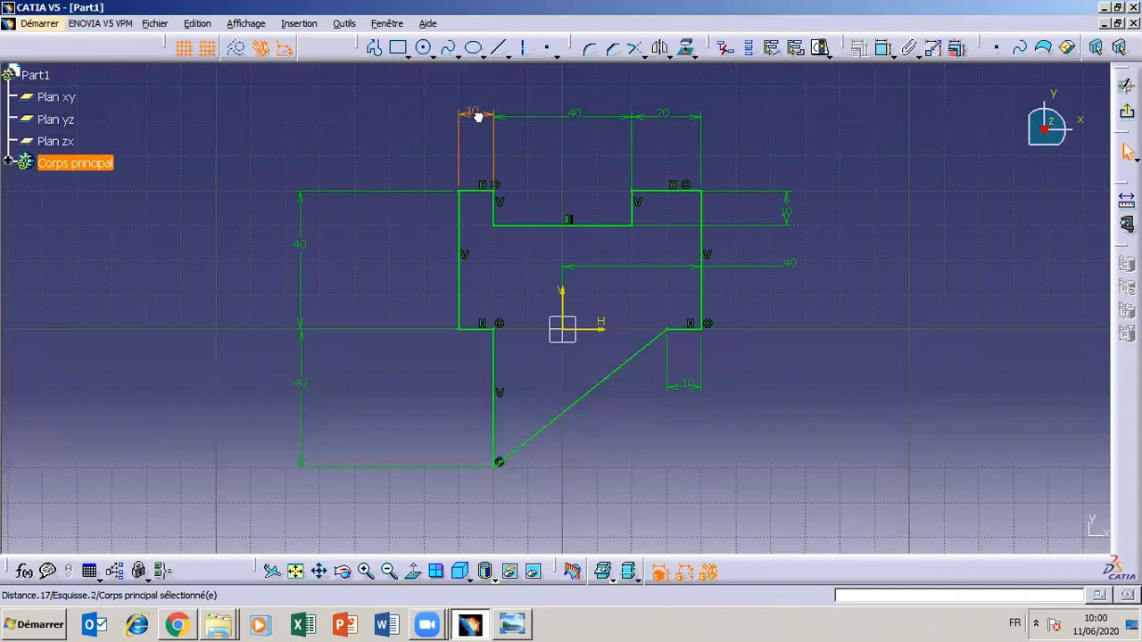